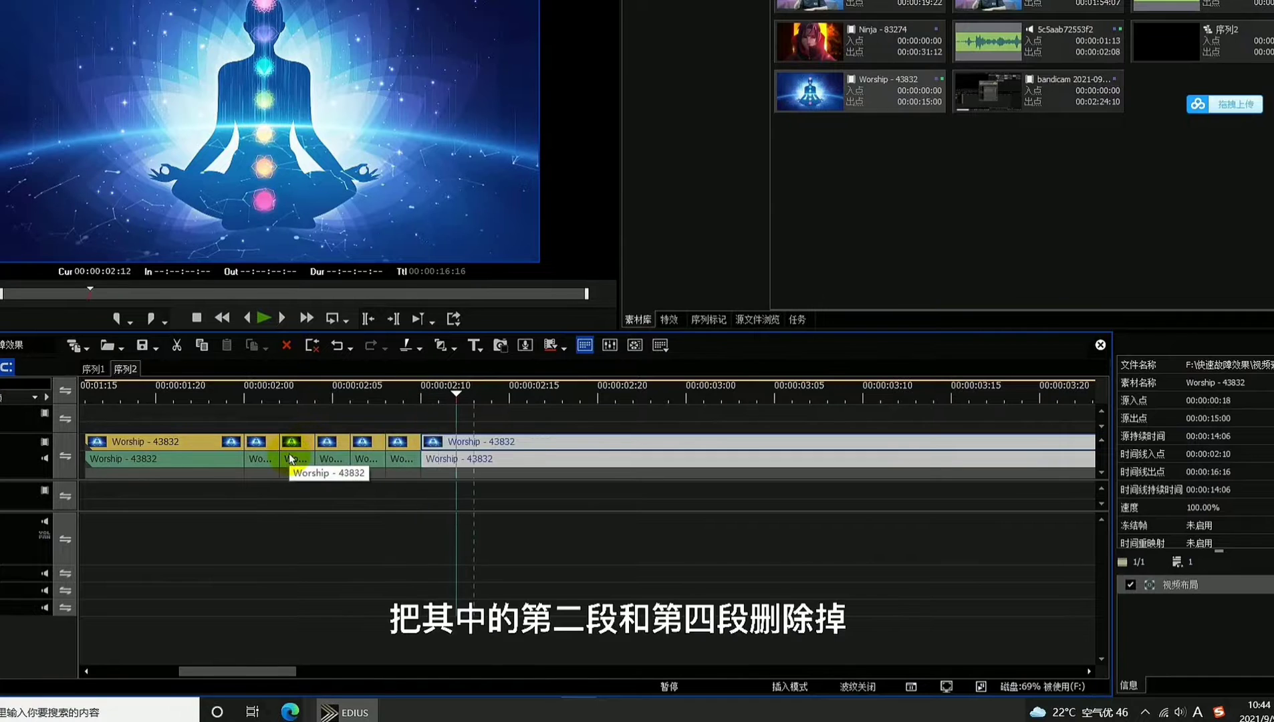
- Split the Worship clip at 00:00:02:12 and delete the second and fourth short segments
key("c")
left_click(297, 458)
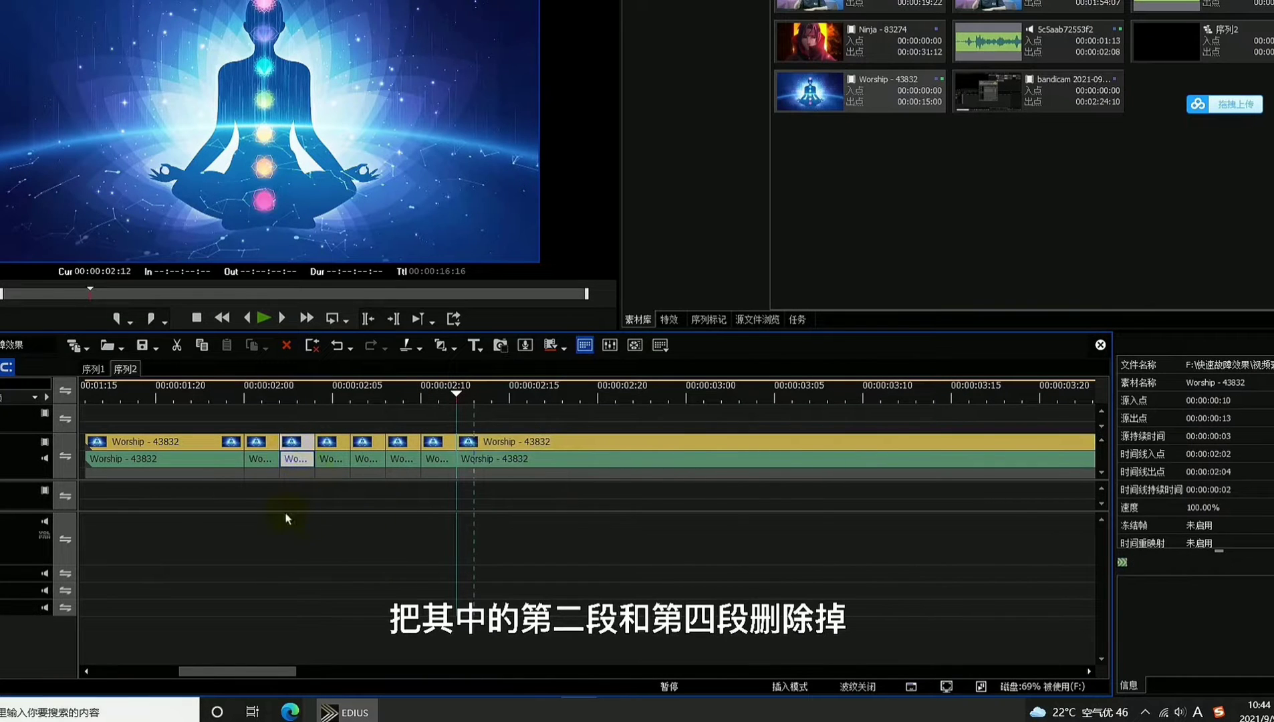
key("Delete")
left_click(368, 459)
key("Delete")
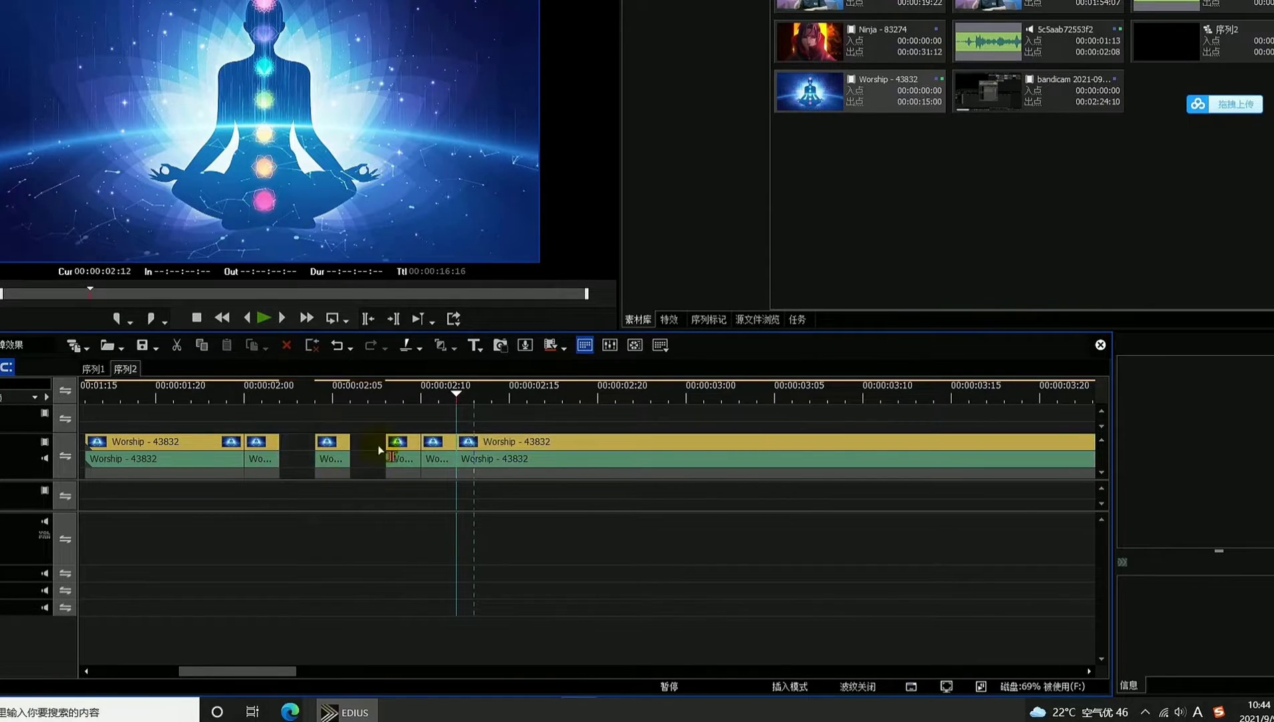
- Play back the section with the gaps to check the signal-dropout flicker
left_click_drag(448, 399, 214, 420)
key("space")
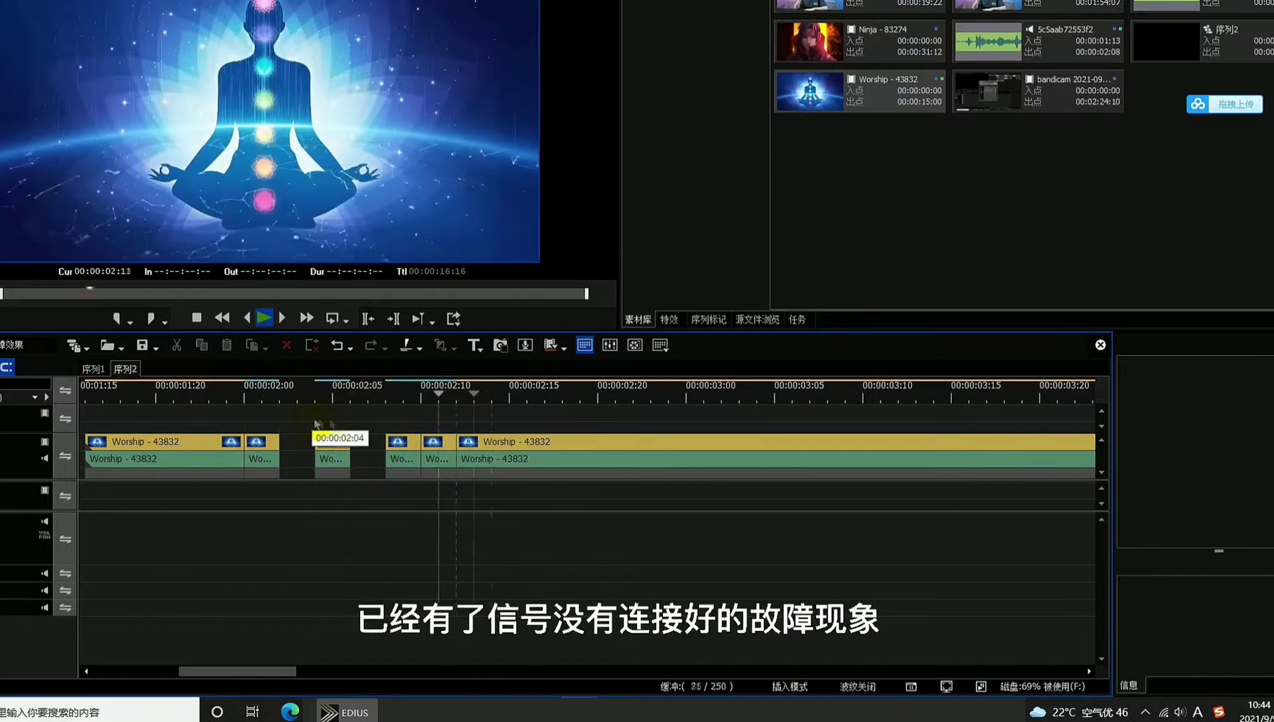
key("space")
- Duplicate the first short segment, at 00:00:02:00, onto the video track above
left_click_drag(407, 398, 245, 396)
left_click(259, 444)
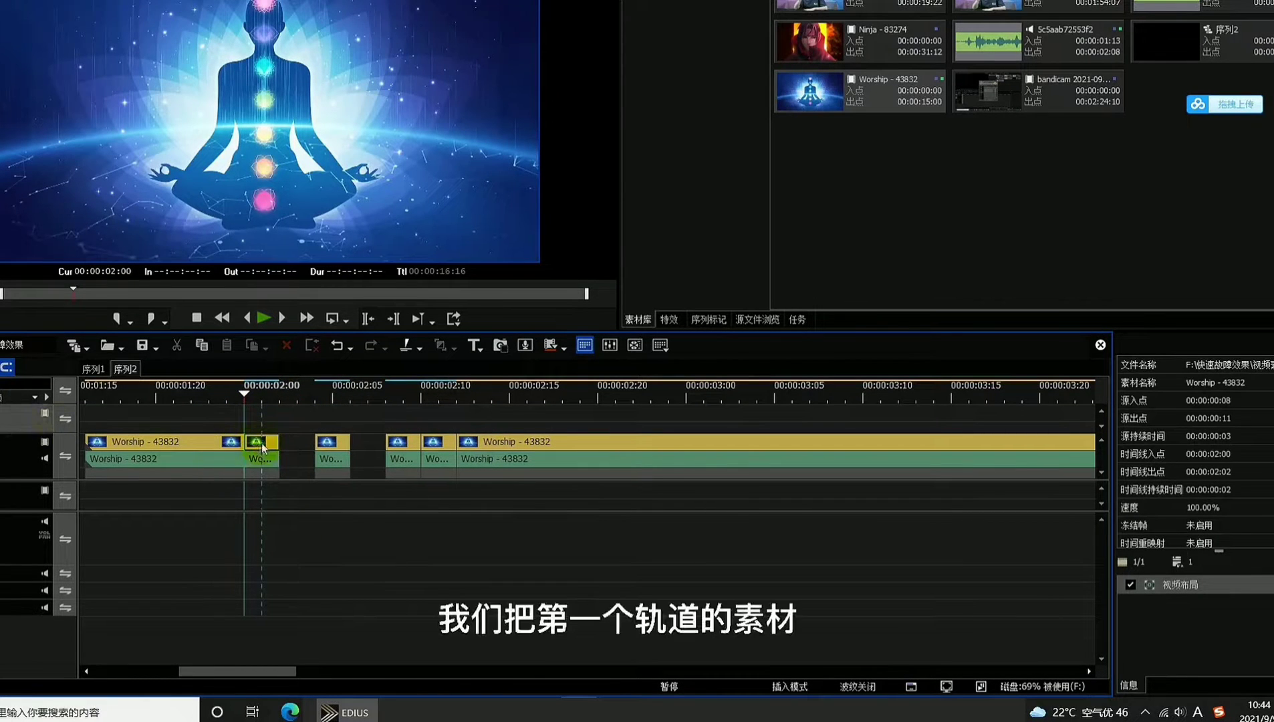
left_click_drag(266, 443, 269, 443)
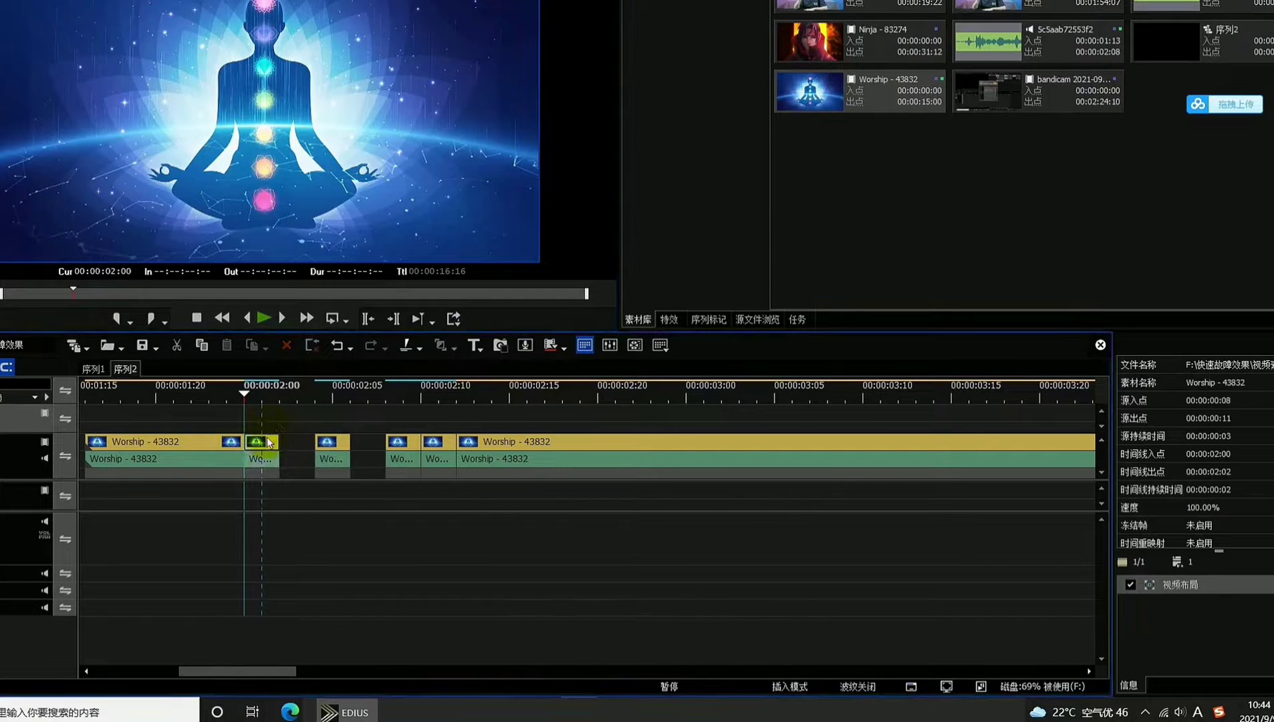
- Shift the first copy's layout position to about X -2.08%, Y 0.49% and set its source opacity to 50%
double_click(1178, 589)
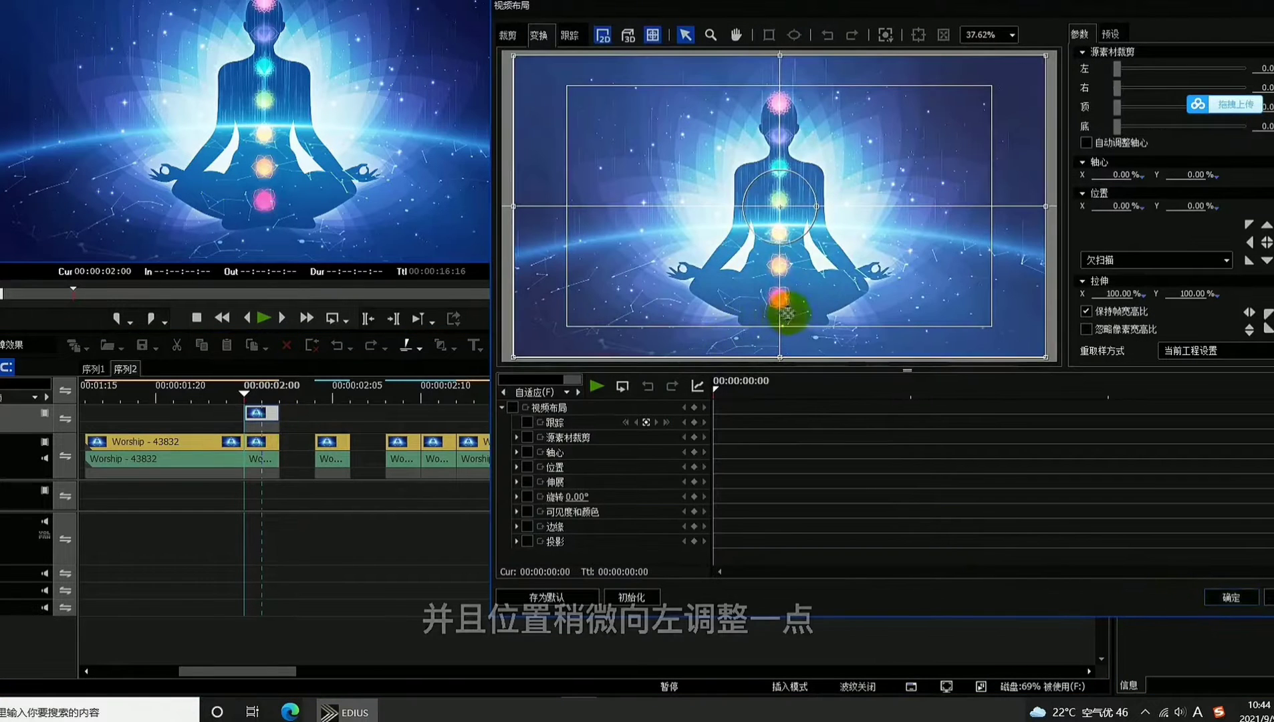
left_click_drag(788, 315, 777, 317)
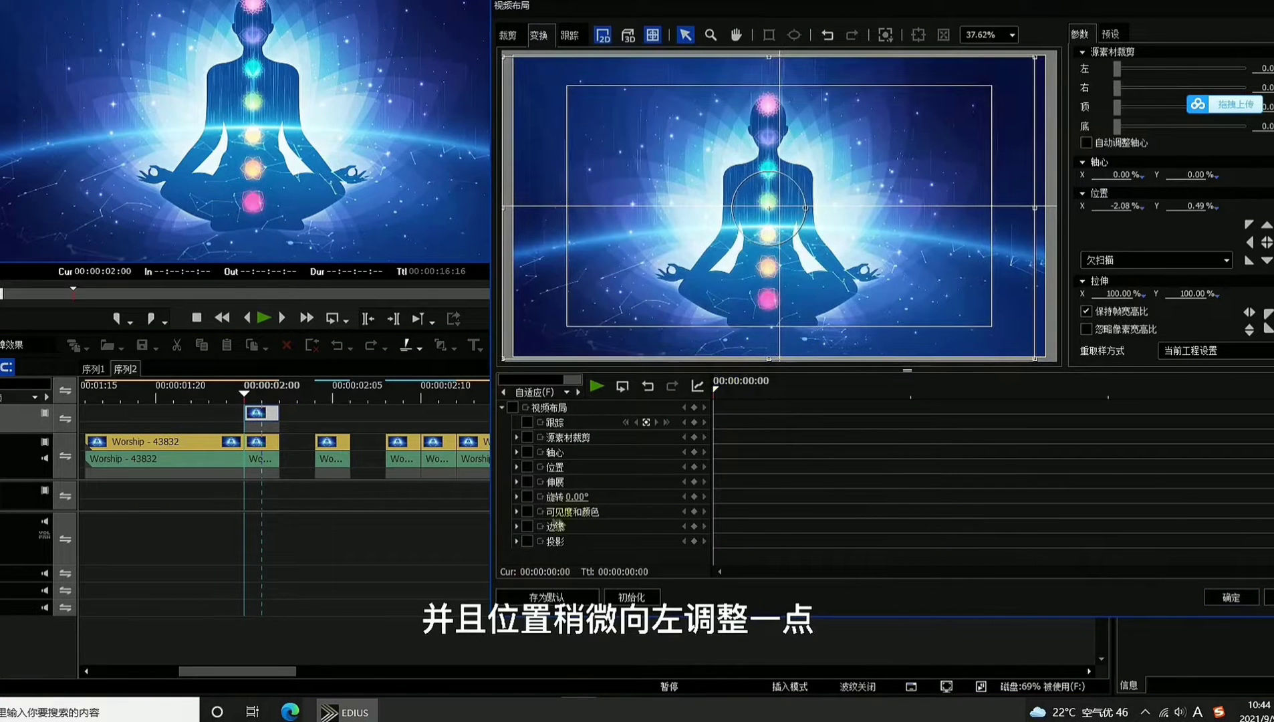
left_click(515, 511)
left_click(635, 529)
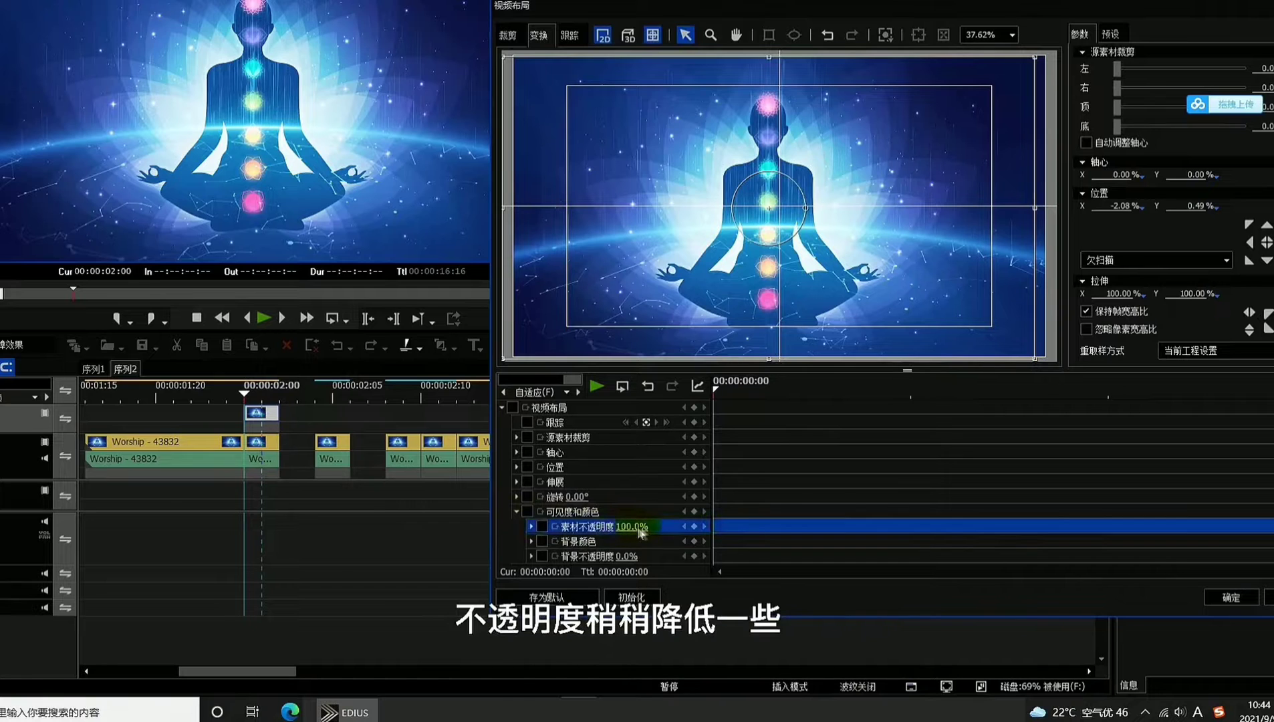
type("50")
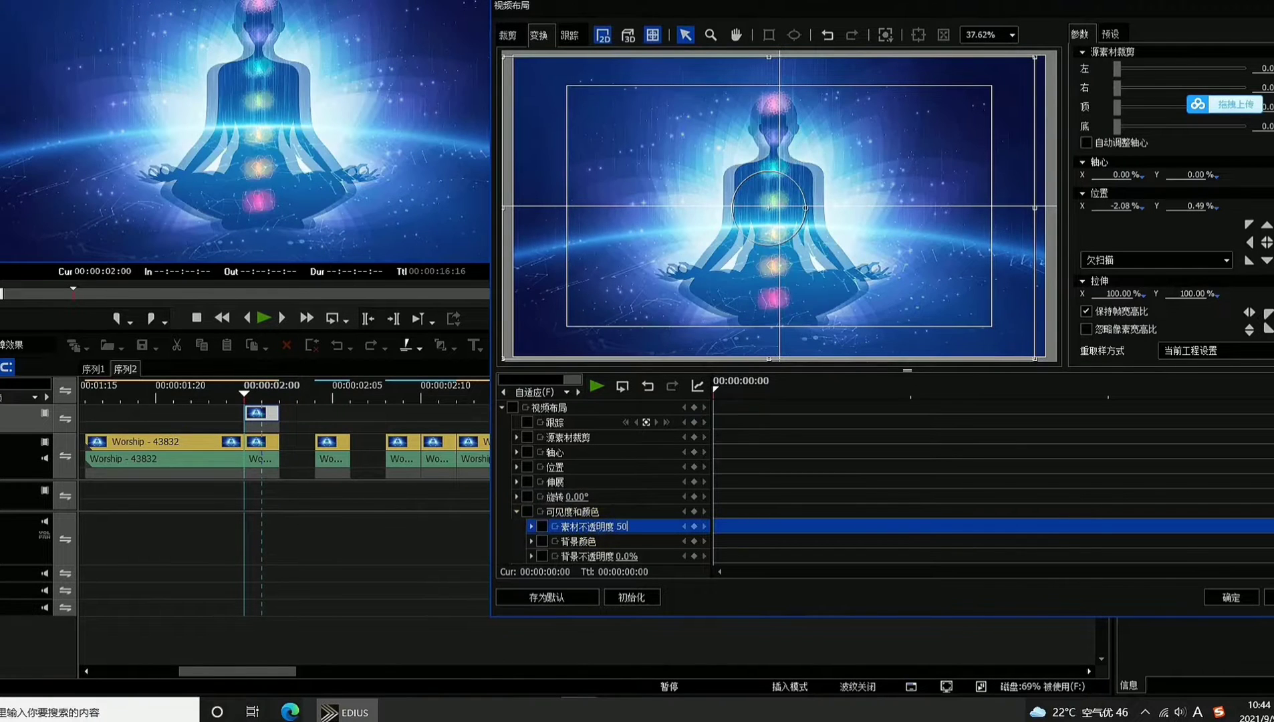
left_click(1231, 597)
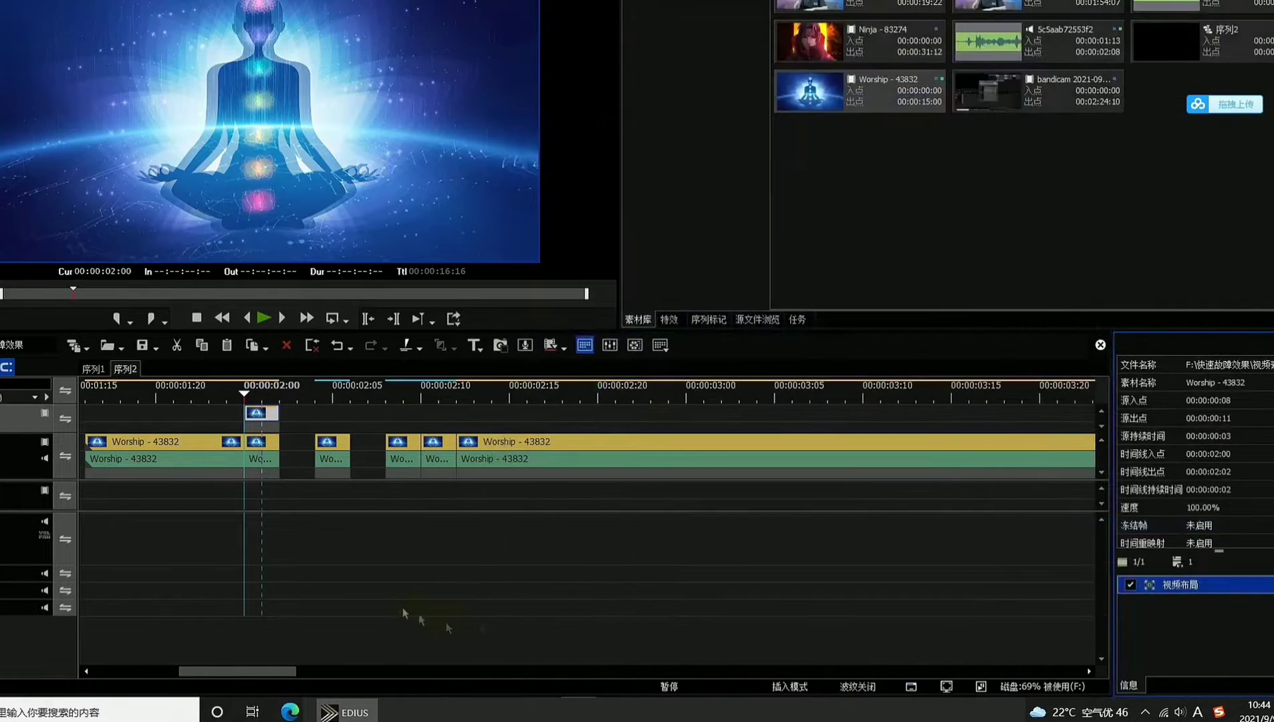
- Duplicate the second short segment, at 00:00:02:04, onto the track above and shift the copy's layout position to about X 2.22%
left_click(327, 399)
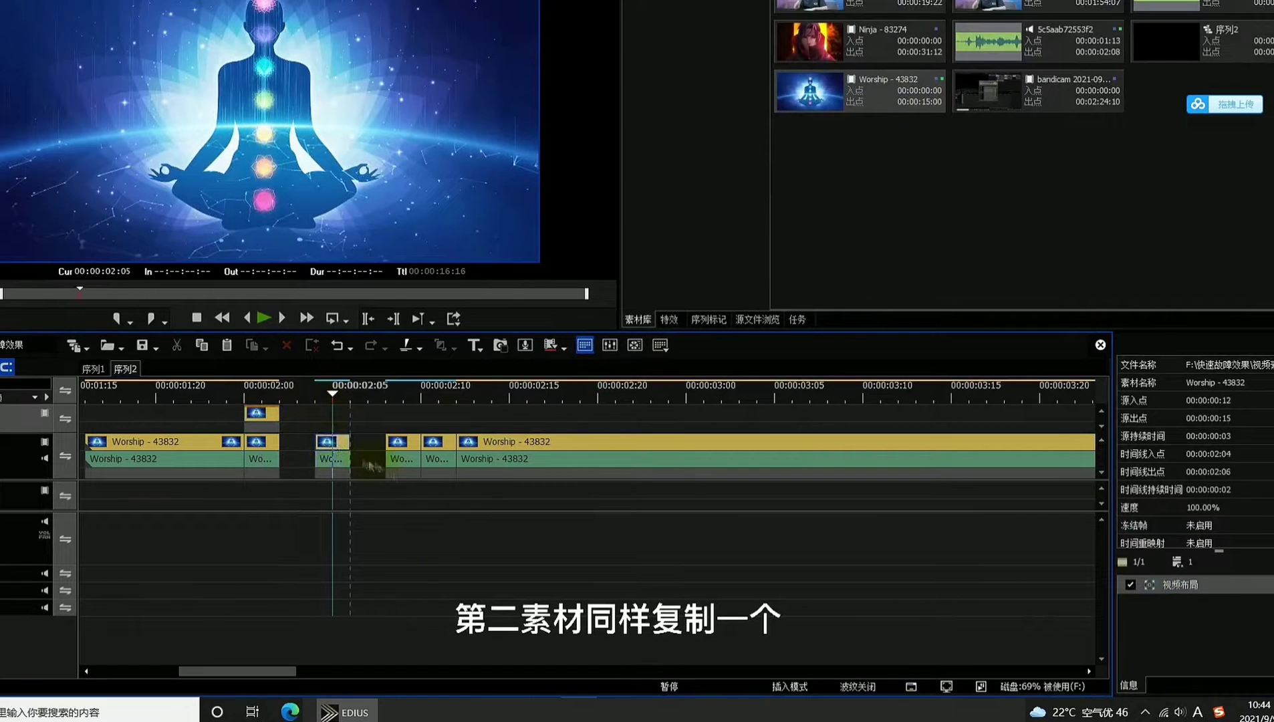
key("ctrl+v")
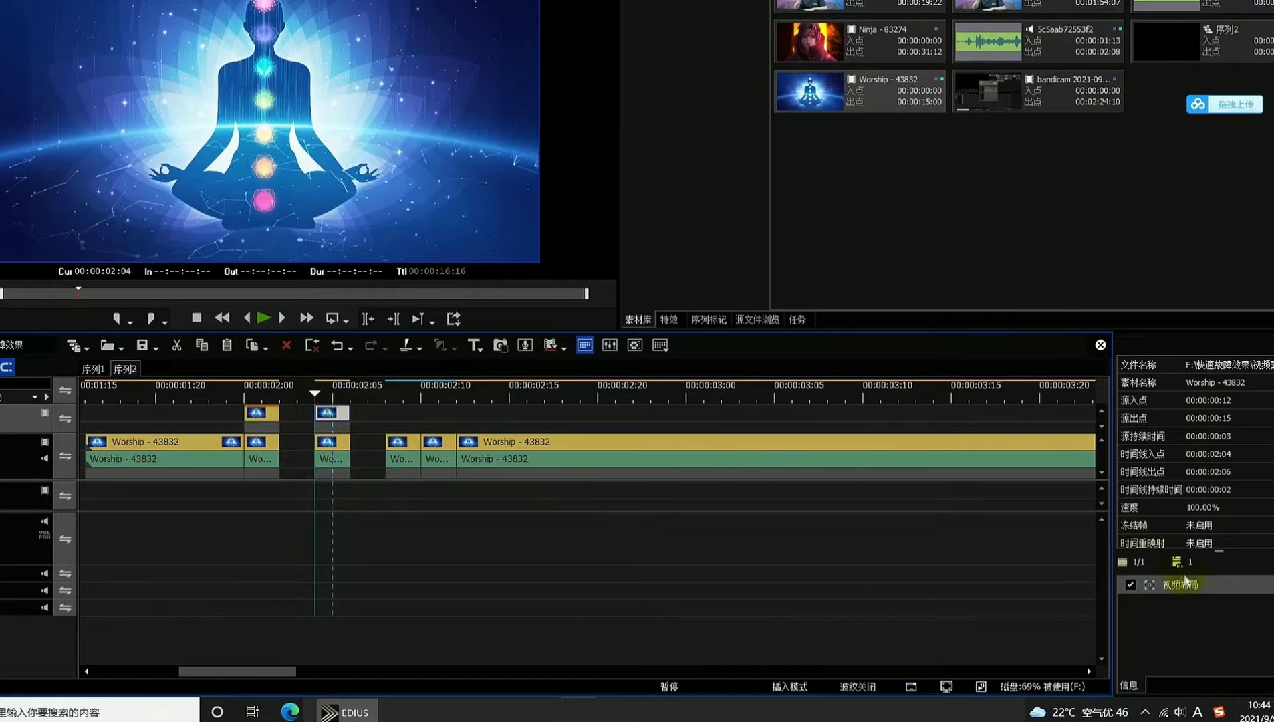
double_click(1180, 584)
left_click_drag(810, 284, 839, 290)
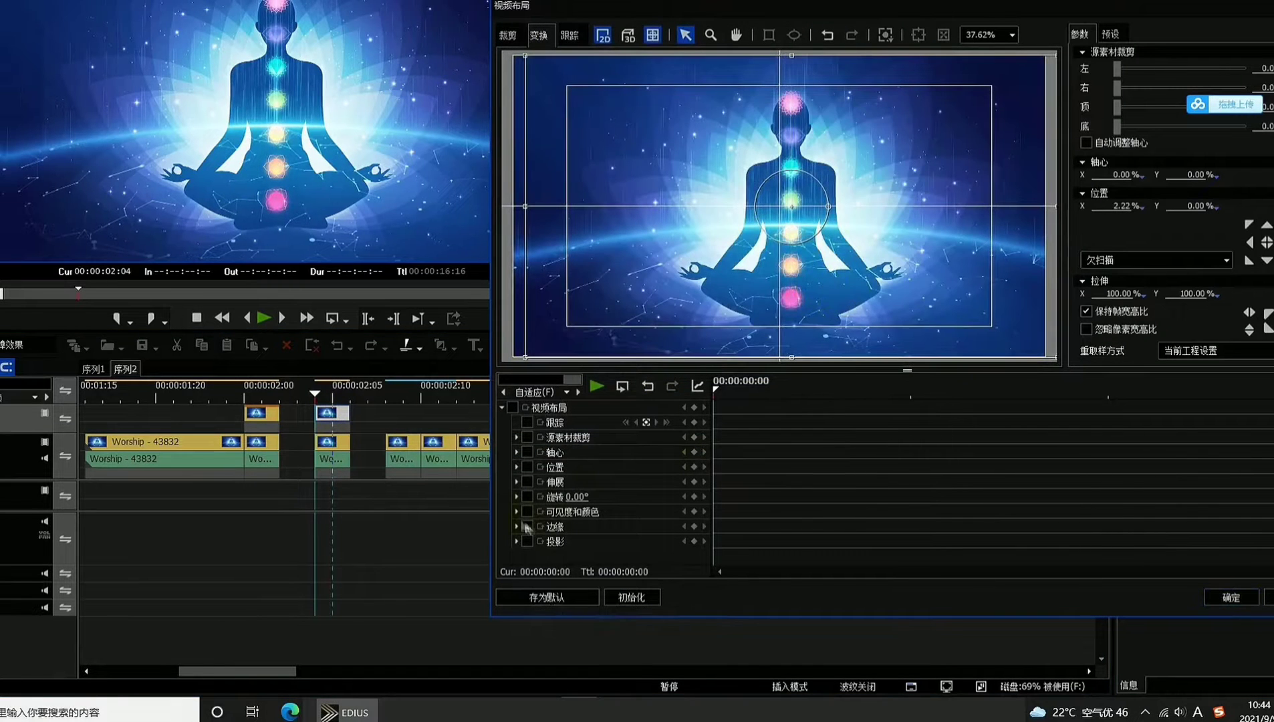
- Set the second copy's source opacity to 50% and scale it down slightly in the layout
left_click(517, 512)
left_click(632, 526)
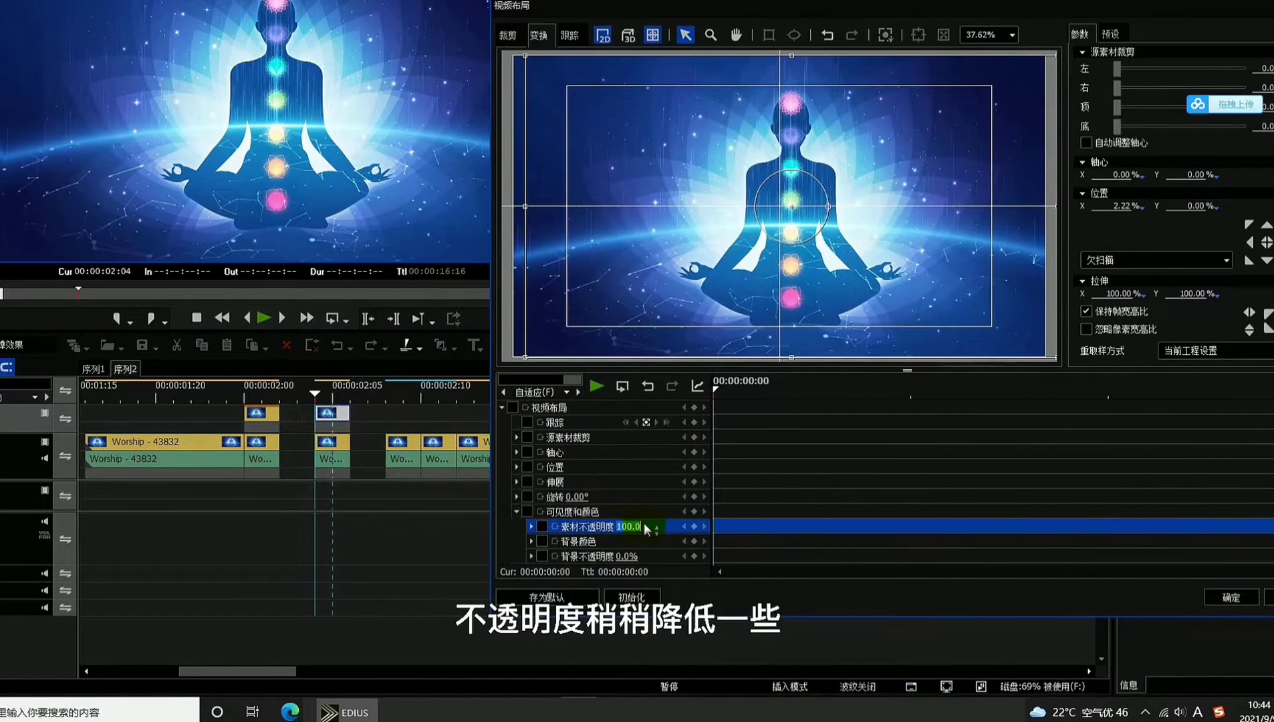
type("50")
key("Return")
scroll(913, 171, "down", 1)
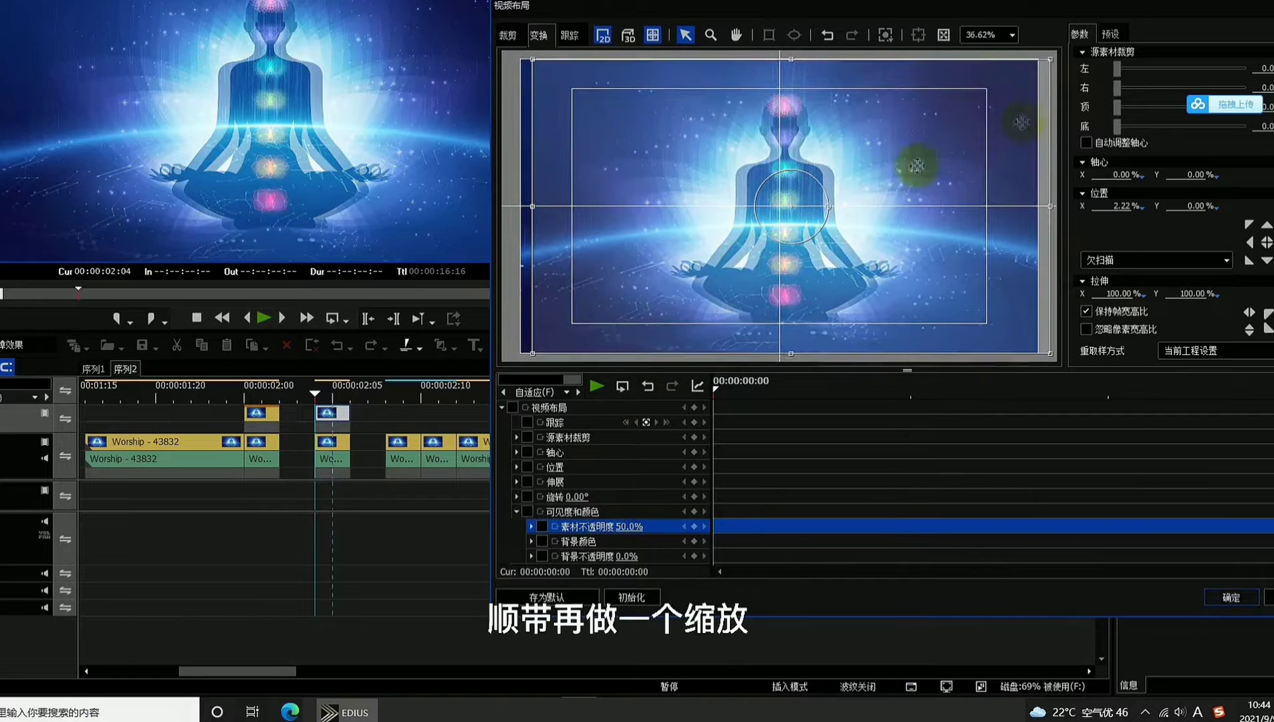
left_click_drag(1051, 60, 1042, 63)
left_click(1235, 598)
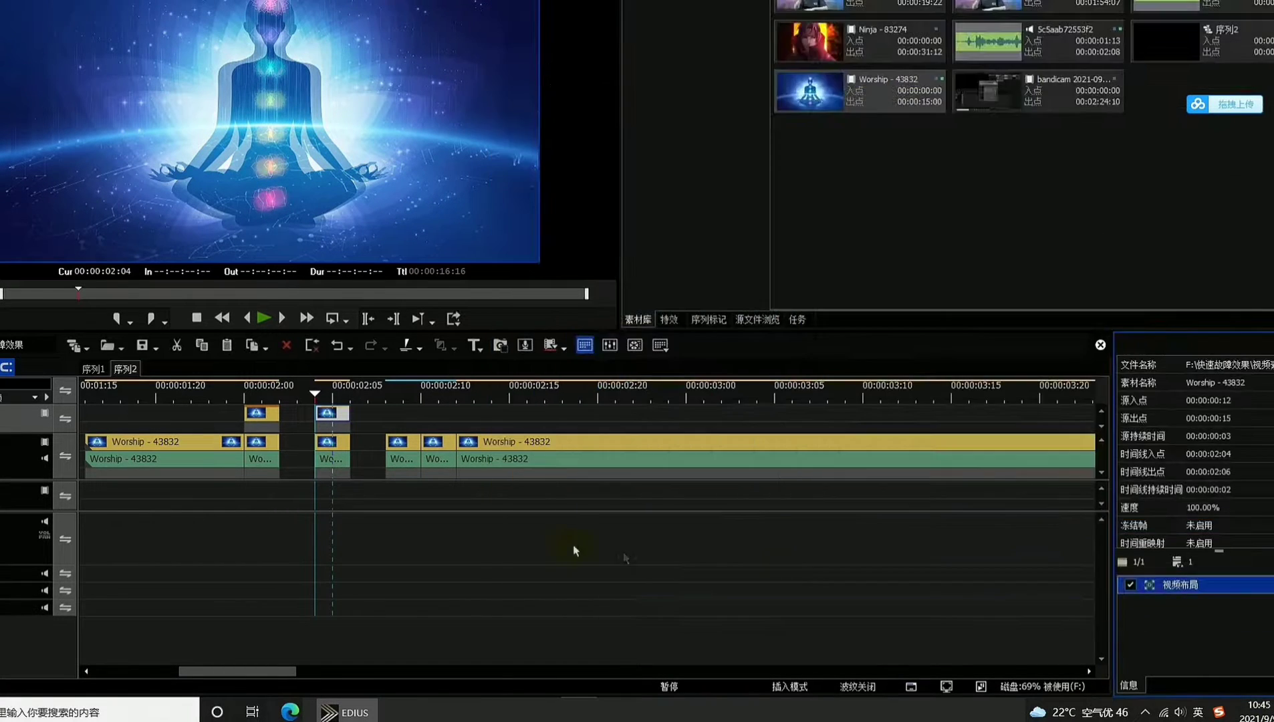
- Duplicate the third short segment, at 00:00:02:08, onto the video track above
left_click(390, 395)
left_click(402, 442)
left_click(433, 457)
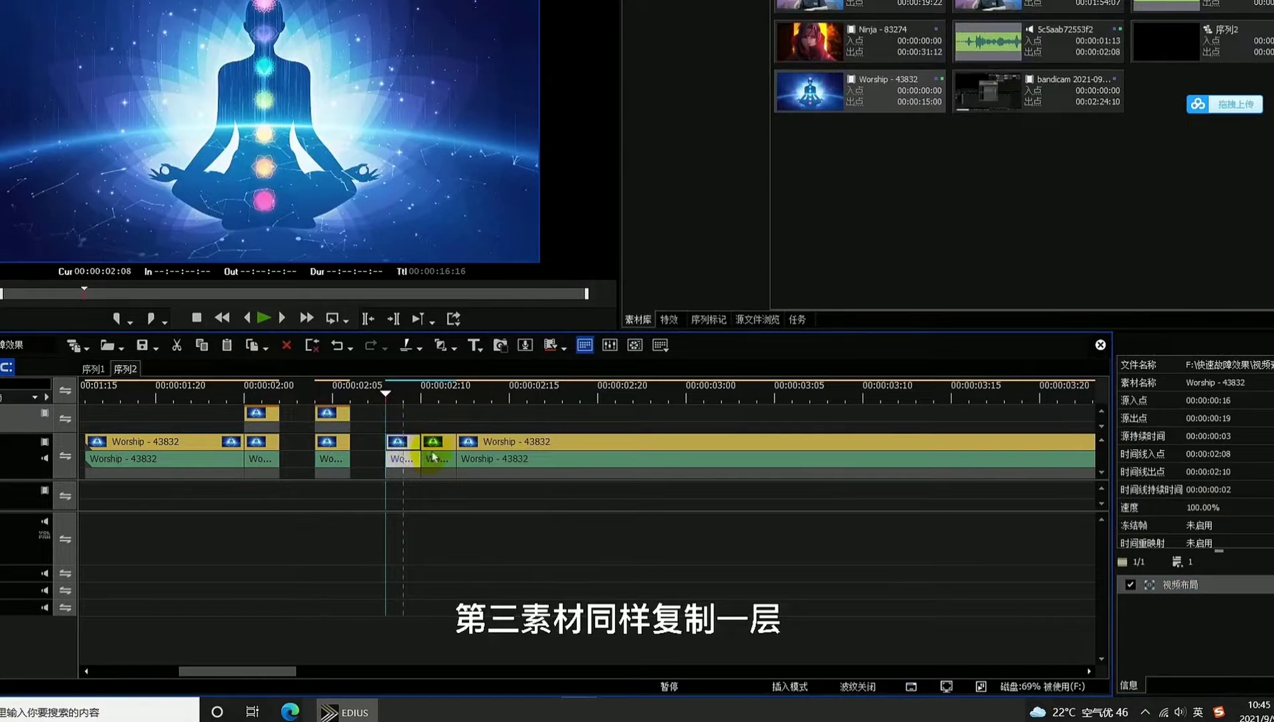
- Apply 三路色彩校正 to the third copy and shift its grey balance toward red, about Cb 42.5 and Cr 41.4
left_click(669, 320)
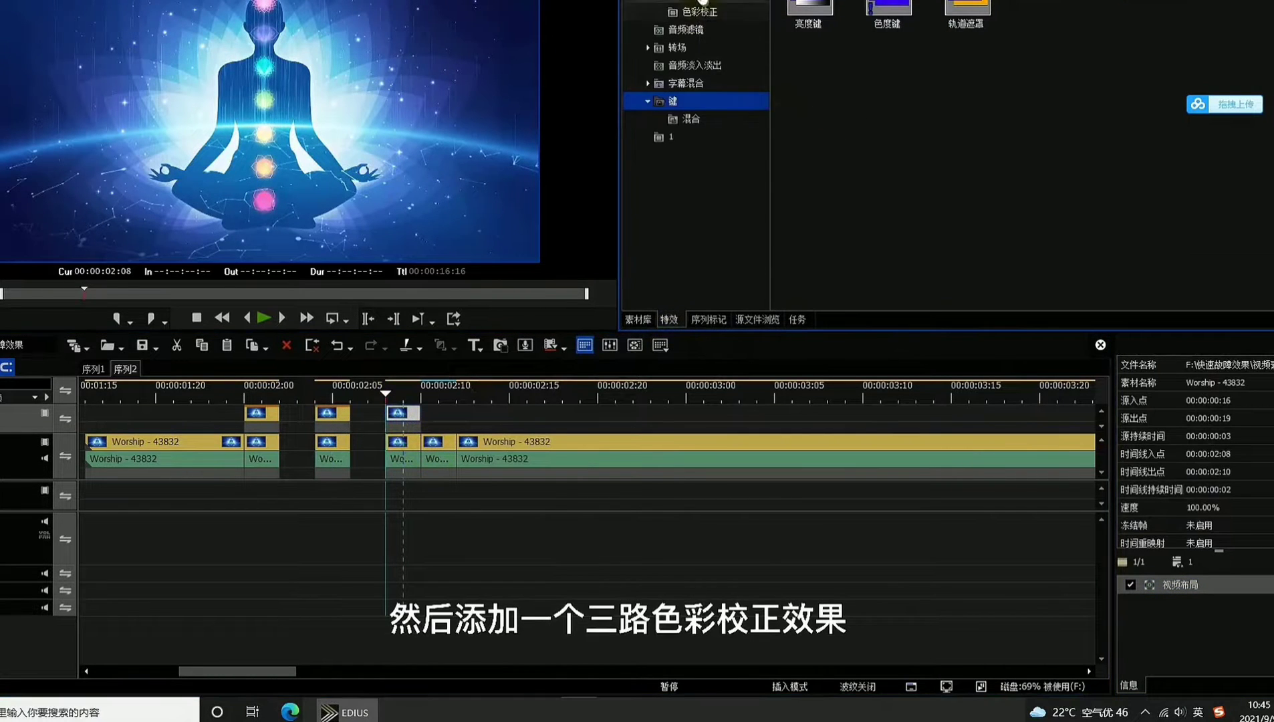
left_click(701, 8)
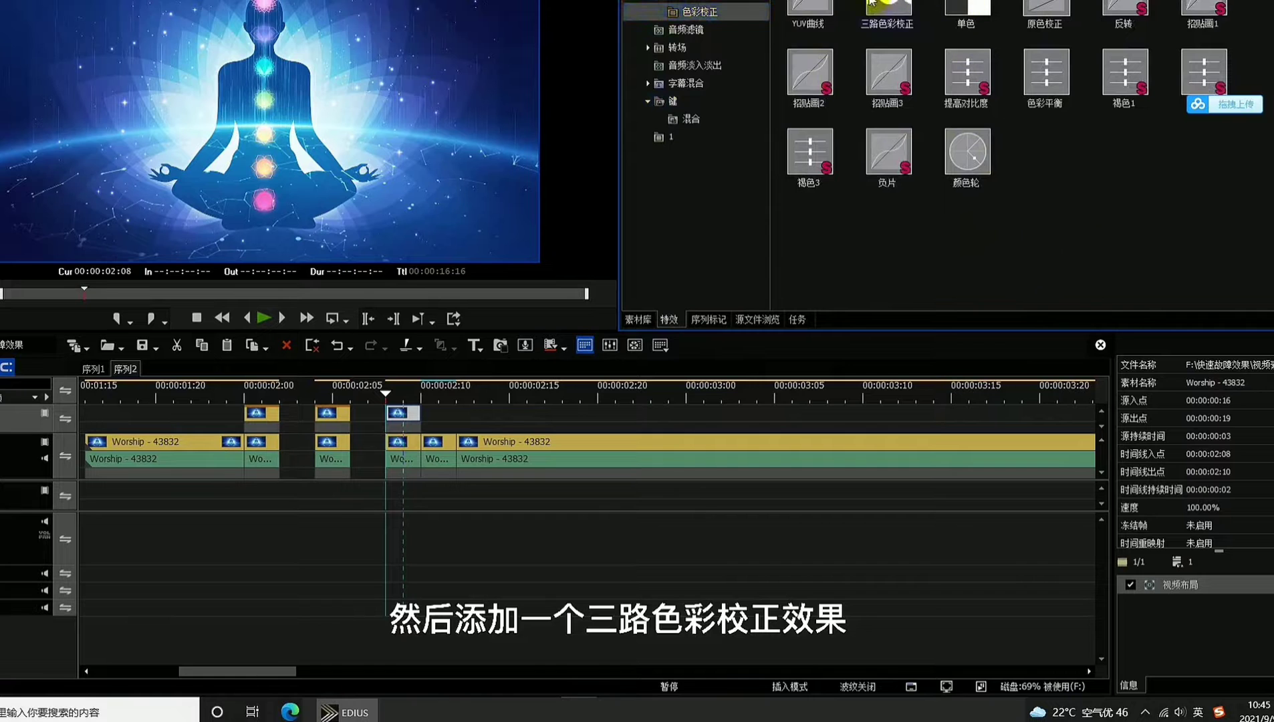
left_click_drag(888, 10, 399, 414)
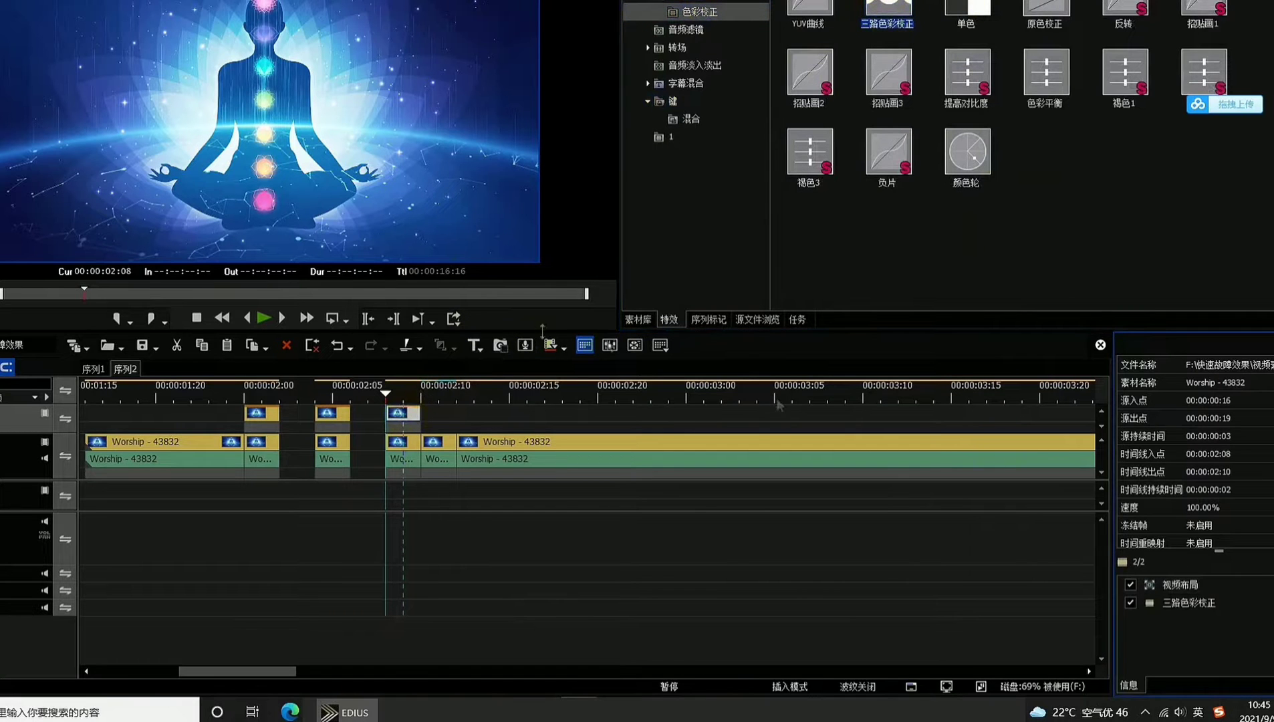
double_click(1212, 606)
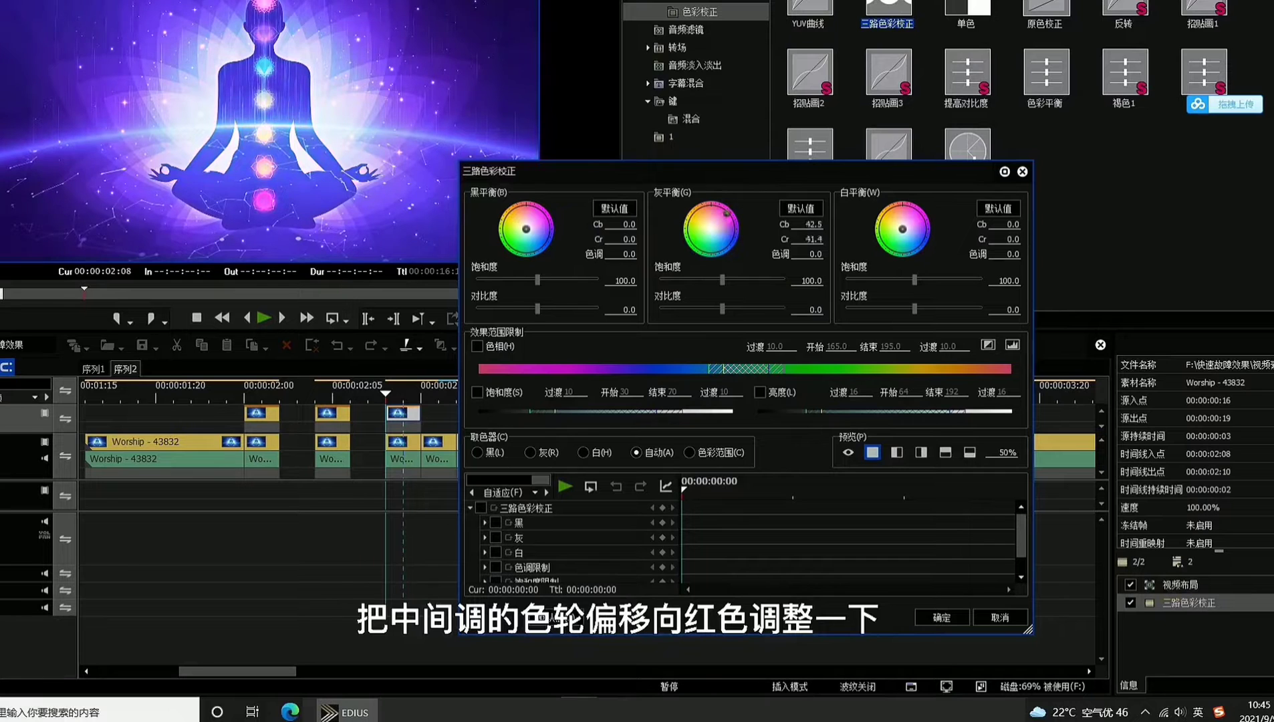
left_click(936, 617)
- Offset the third copy's layout position to about X -1.38%, Y 0.25%
double_click(1181, 585)
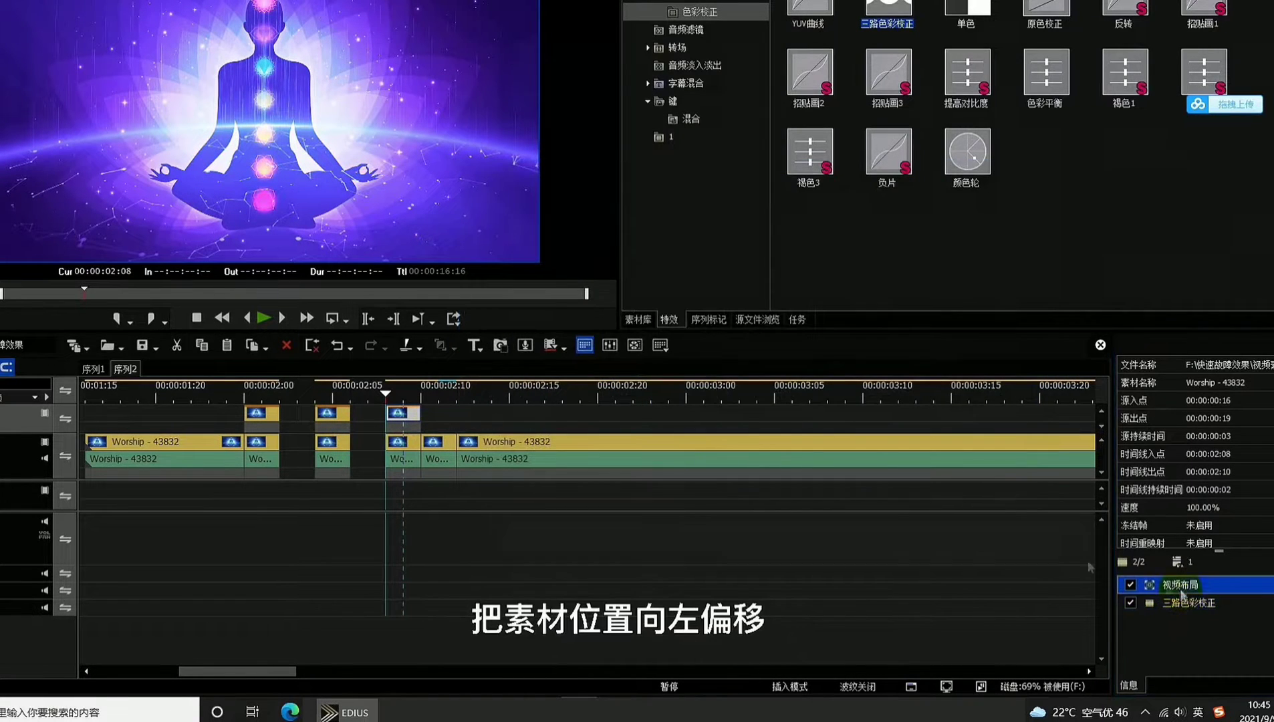
left_click_drag(811, 226, 802, 228)
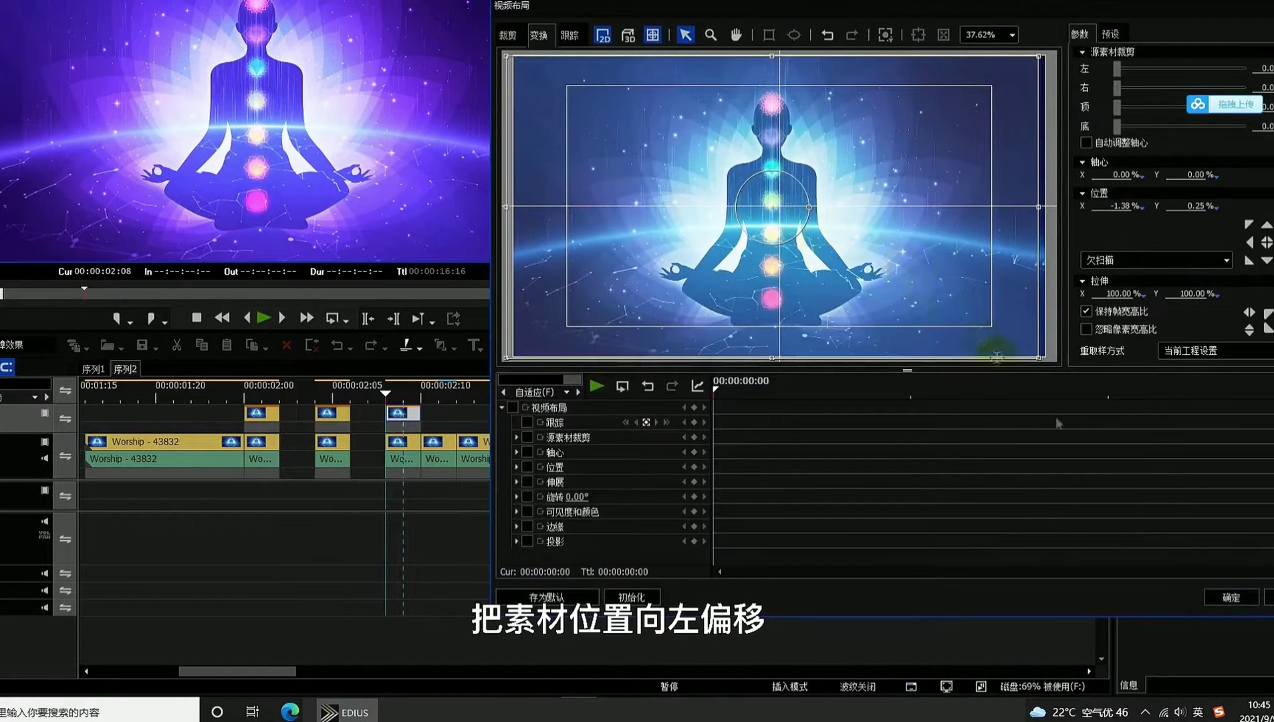
left_click(1233, 597)
- Apply the 柔光模式 blend mode to the third copy and check the frame at 00:00:02:09
left_click(690, 118)
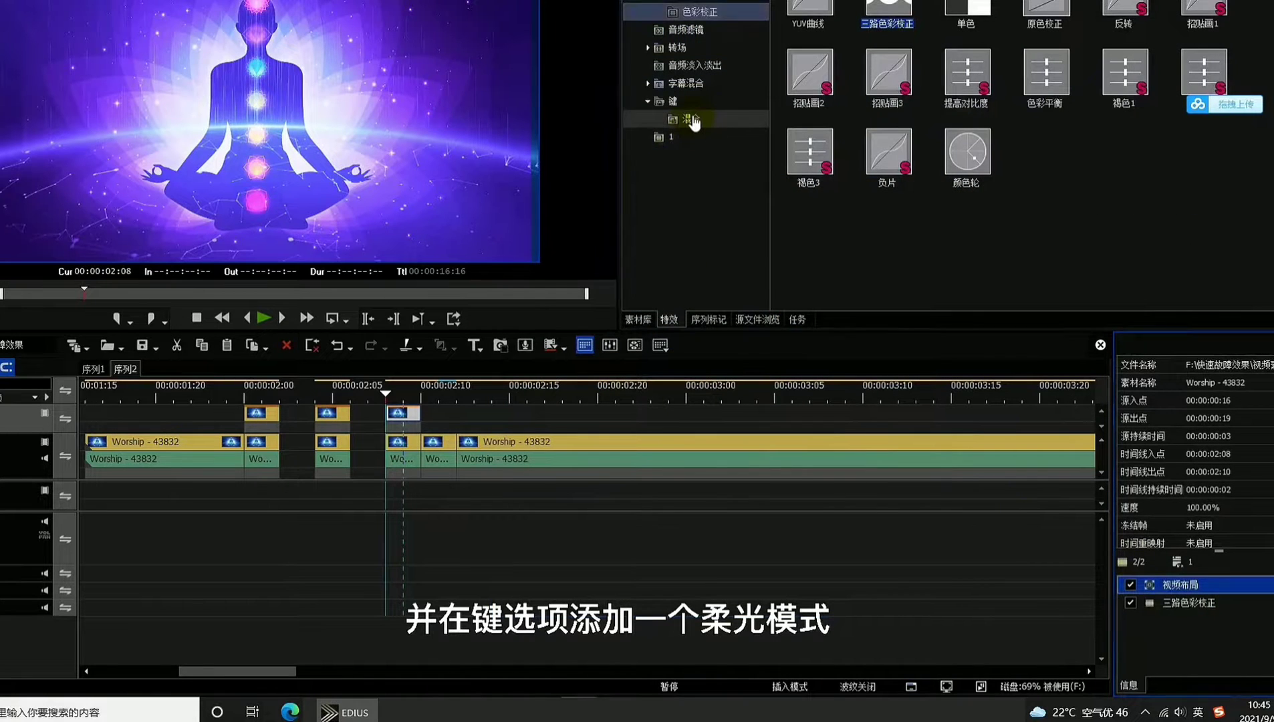
left_click(889, 73)
left_click_drag(415, 425, 415, 426)
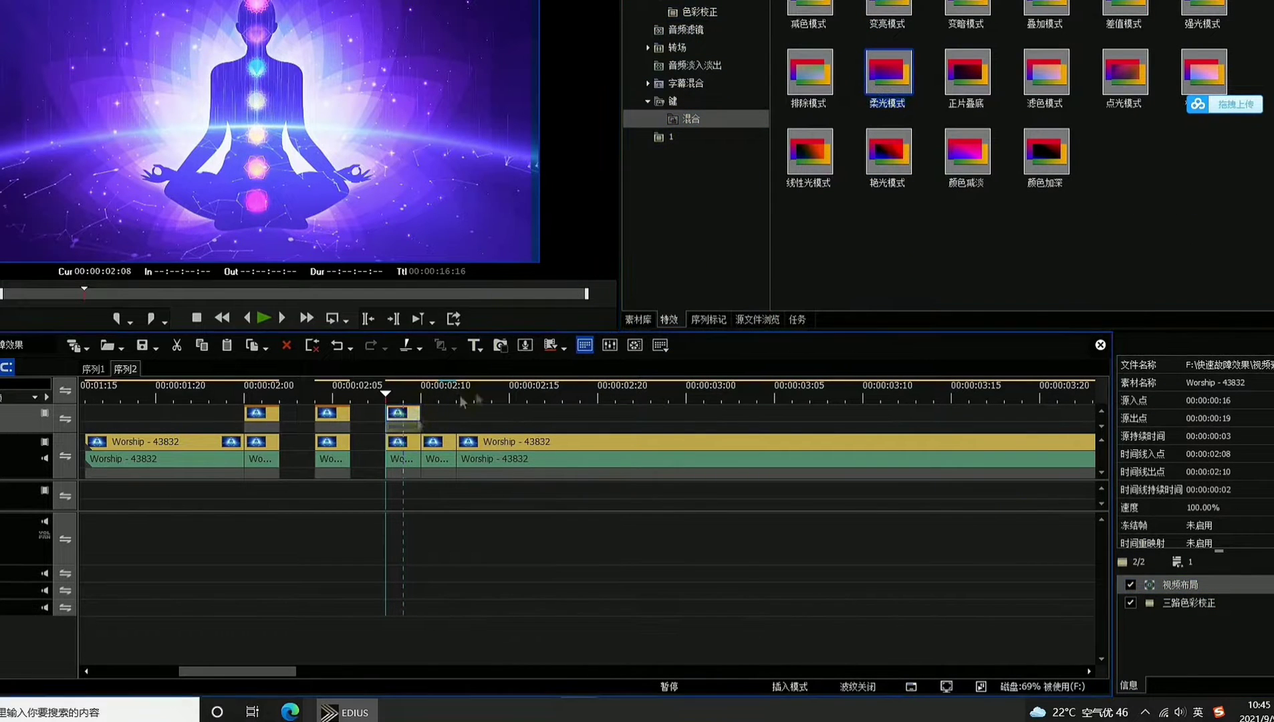
left_click(402, 396)
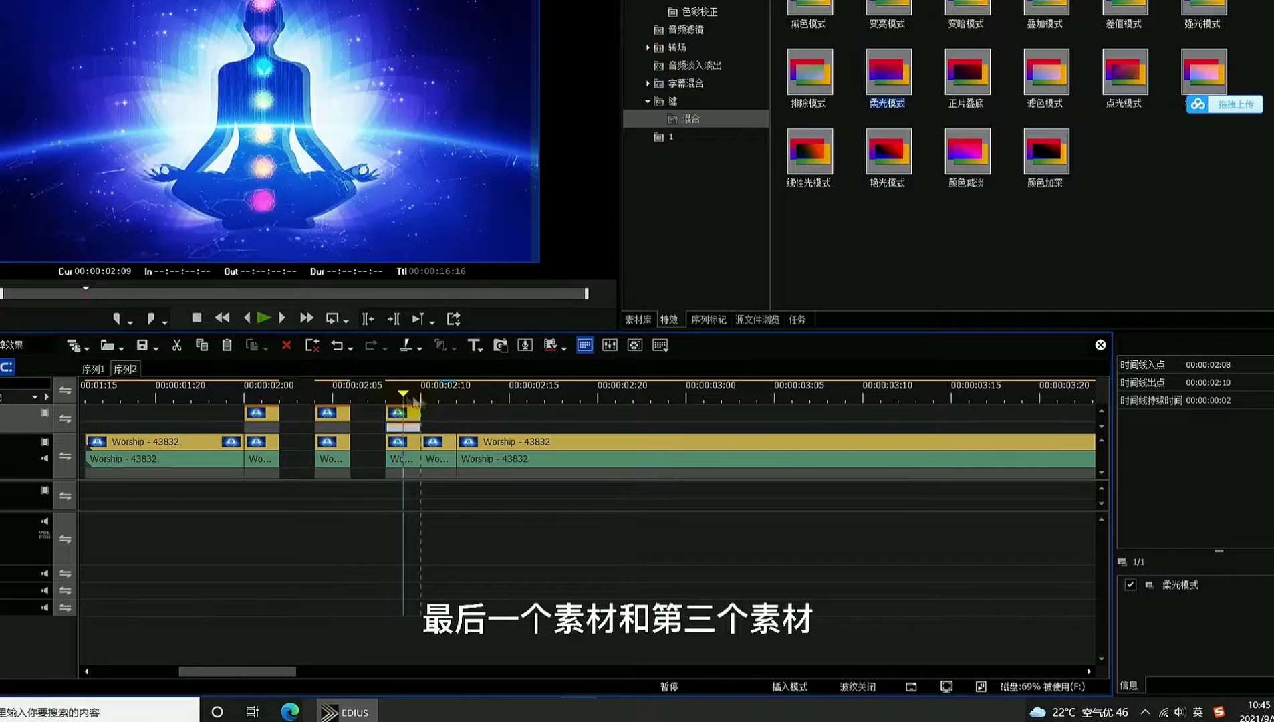
- Duplicate the fourth short segment, at 00:00:02:10, onto the track above and apply 三路色彩校正 to the copy
left_click(438, 397)
left_click(435, 442)
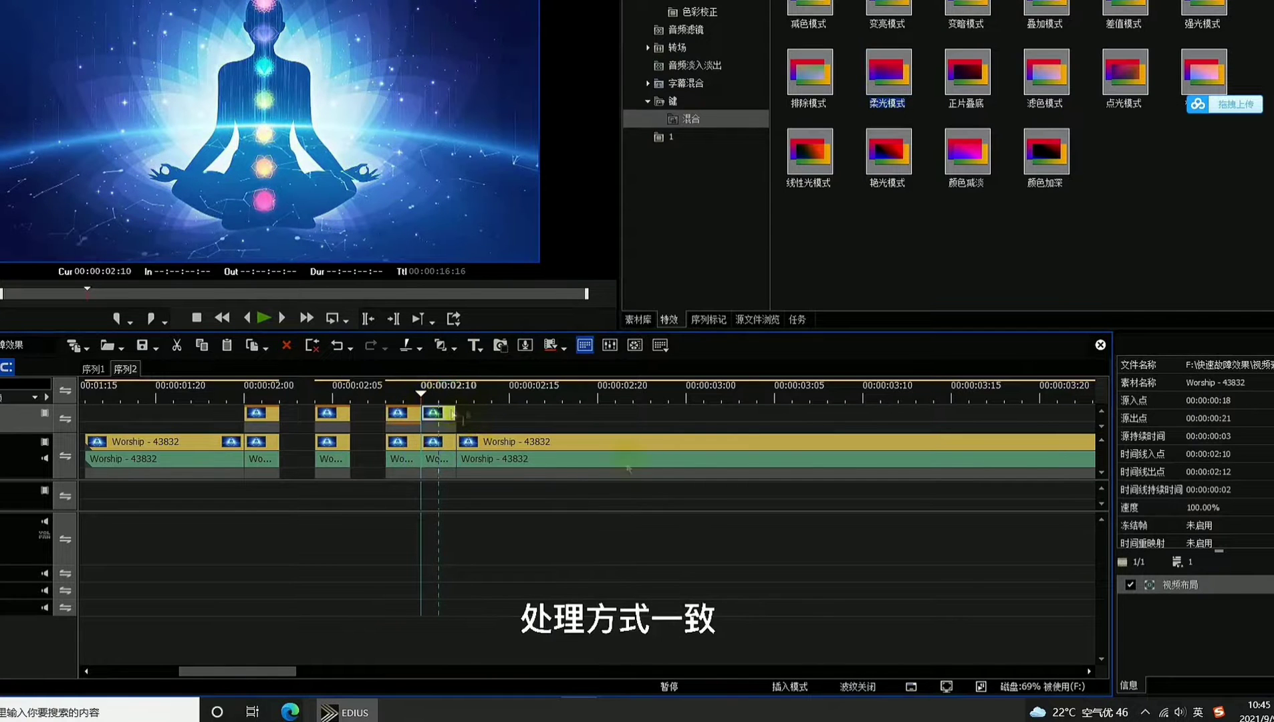
left_click(699, 11)
left_click_drag(888, 10, 442, 425)
- Shift the fourth copy's grey balance toward blue and move its layout position slightly to the right
double_click(1217, 606)
left_click_drag(711, 229, 774, 231)
left_click(941, 618)
double_click(1185, 586)
left_click(1231, 598)
- Apply the 柔光模式 blend mode to the fourth copy and play back the finished glitch section
left_click(691, 118)
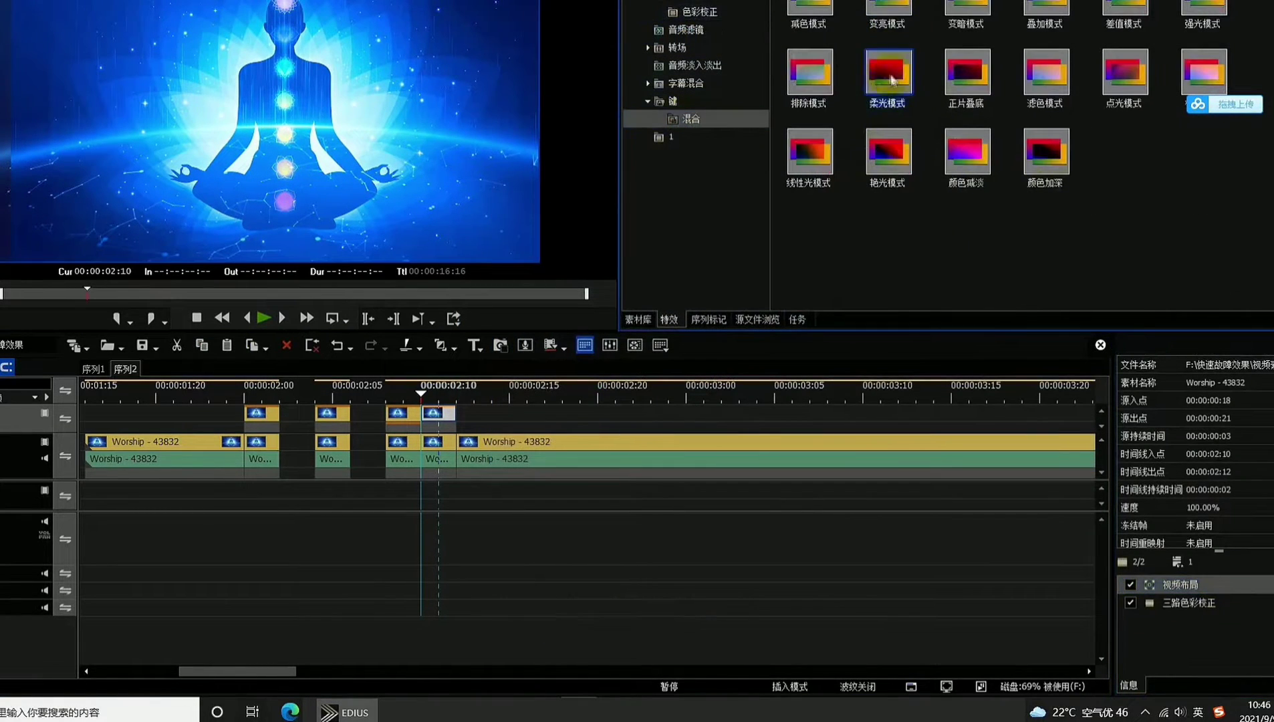
left_click_drag(889, 72, 176, 410)
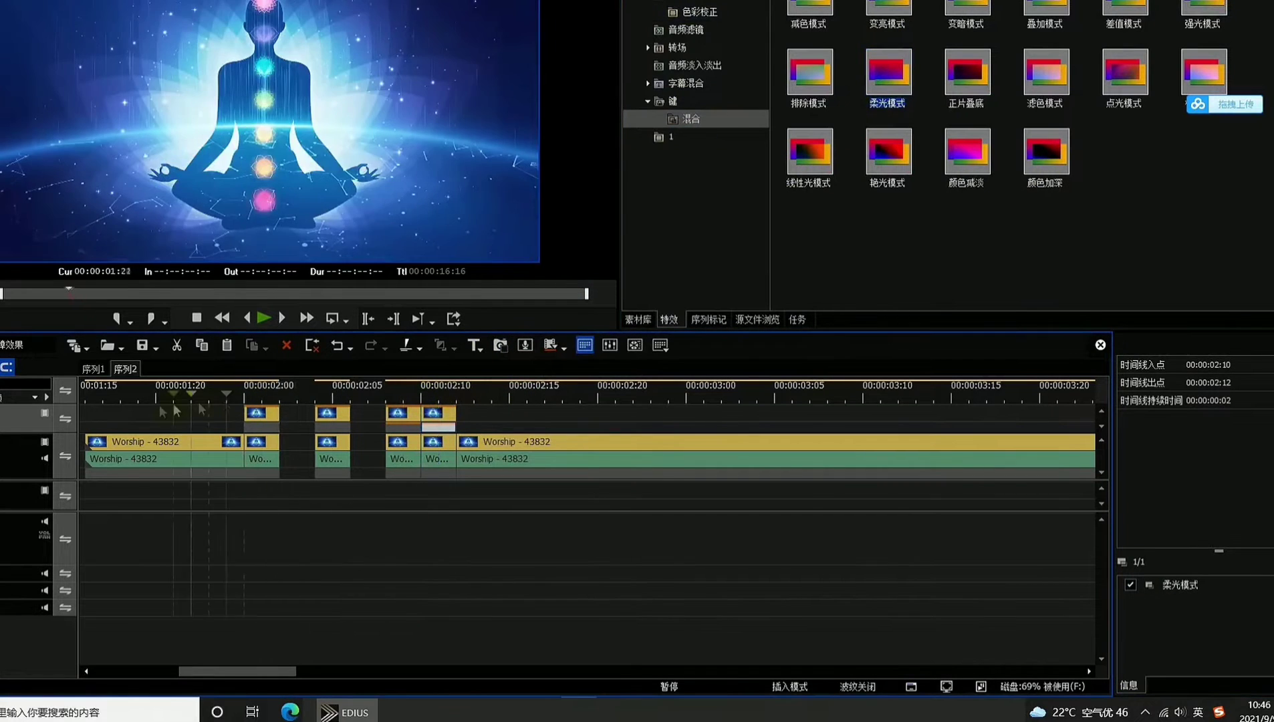
key("space")
- Place the sound effect 5c5aab72553f2 from the media bin on an audio track beneath the glitch segments
left_click(642, 319)
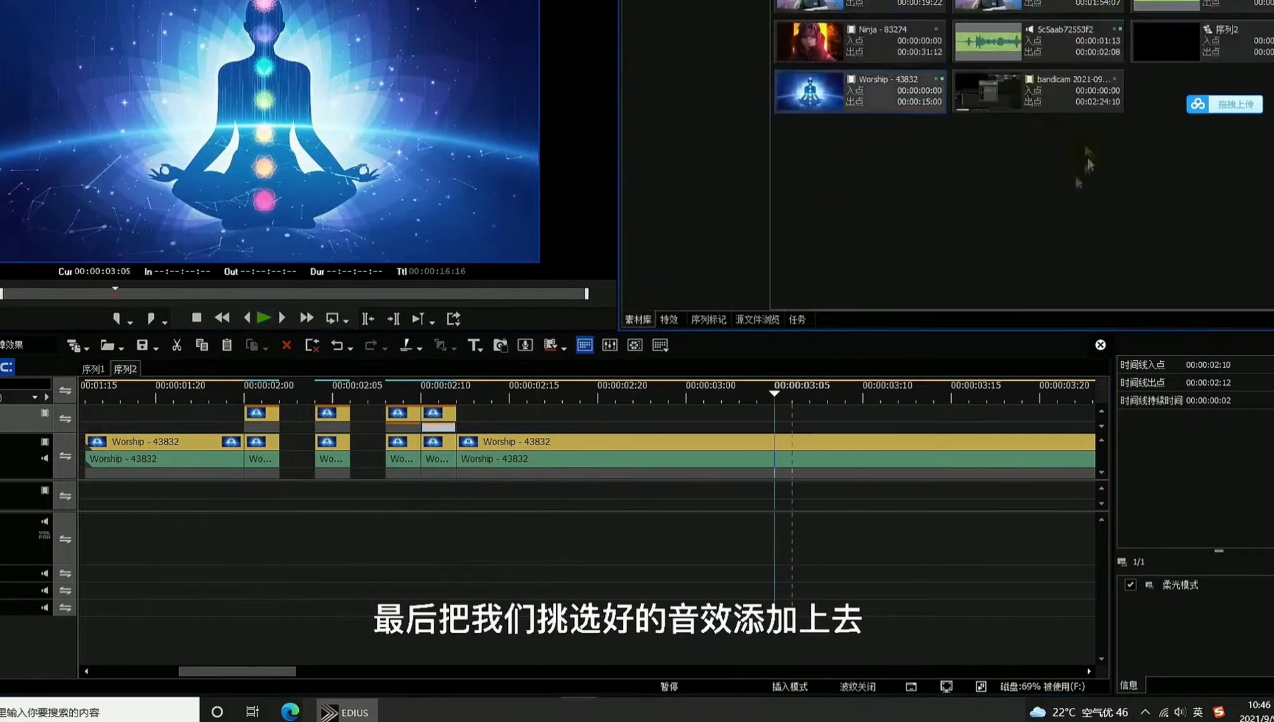
left_click(1087, 164)
left_click_drag(1006, 51, 309, 545)
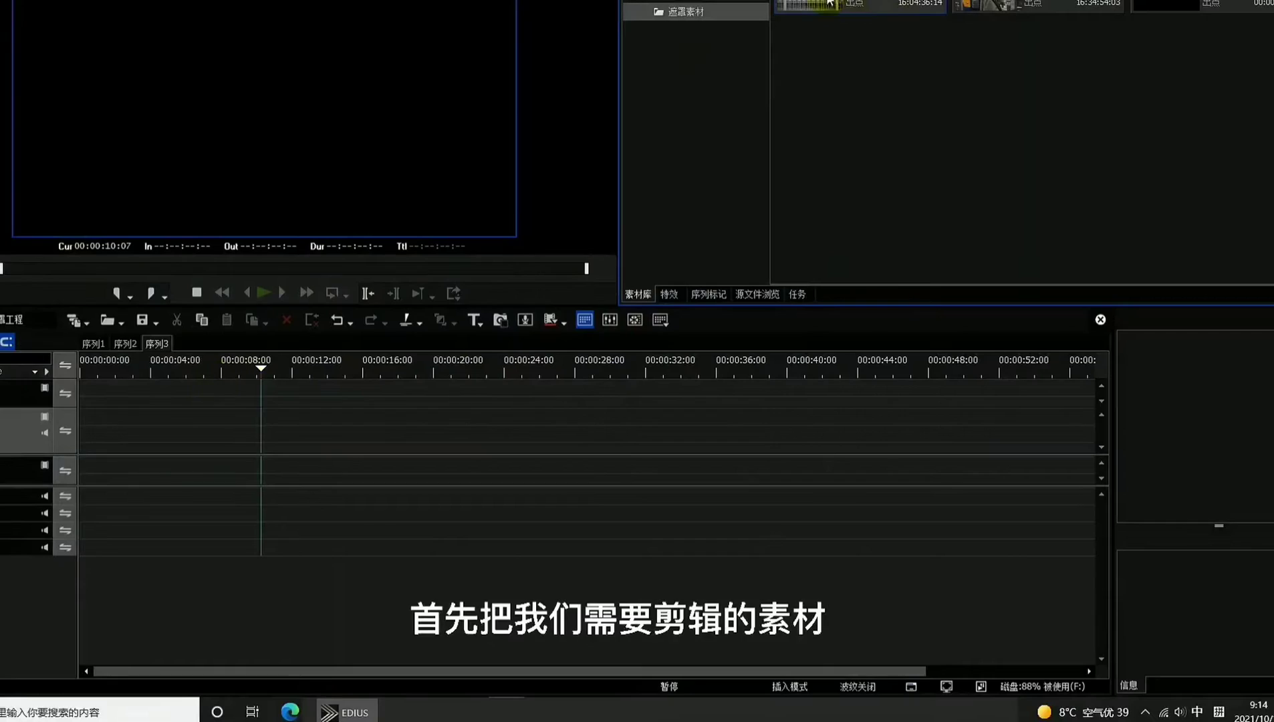
- Add the DSC_6046 clip to 序列3, split it at 00:00:19:20 and delete the part before the cut
left_click_drag(809, 5, 341, 383)
scroll(440, 428, "down", 1)
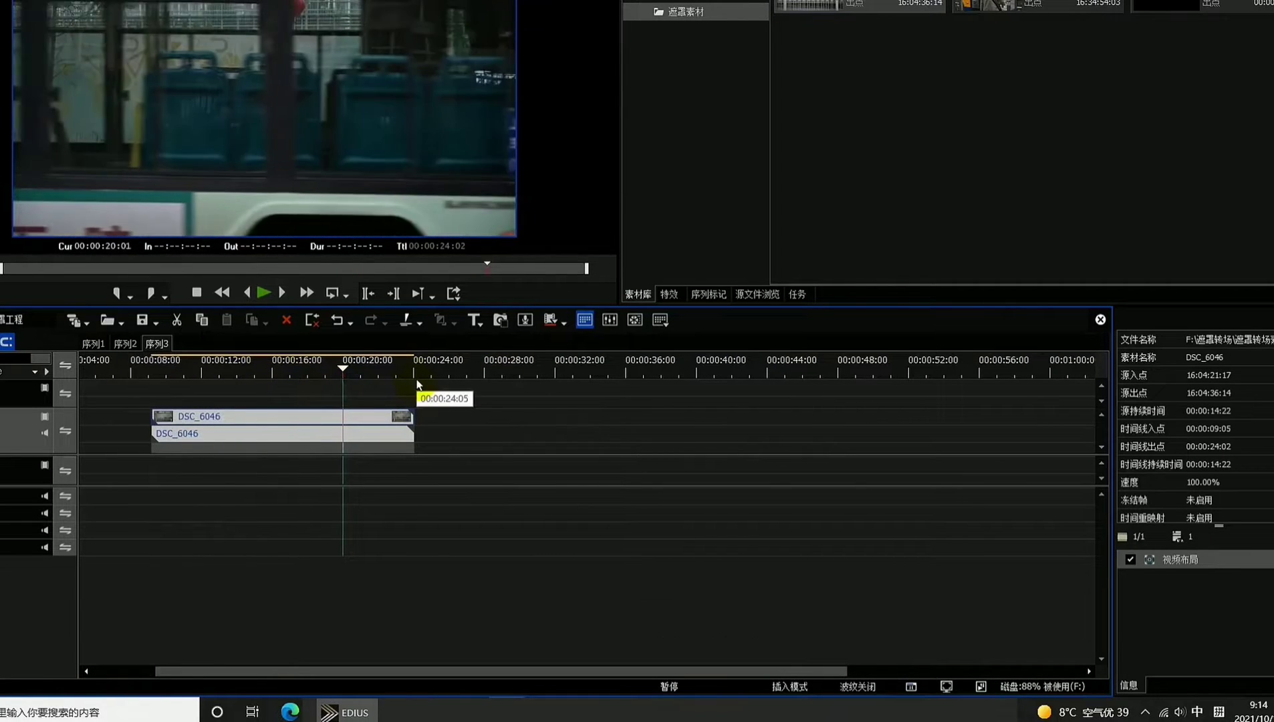
key("Left")
key("Left")
key("Left")
key("Left")
key("c")
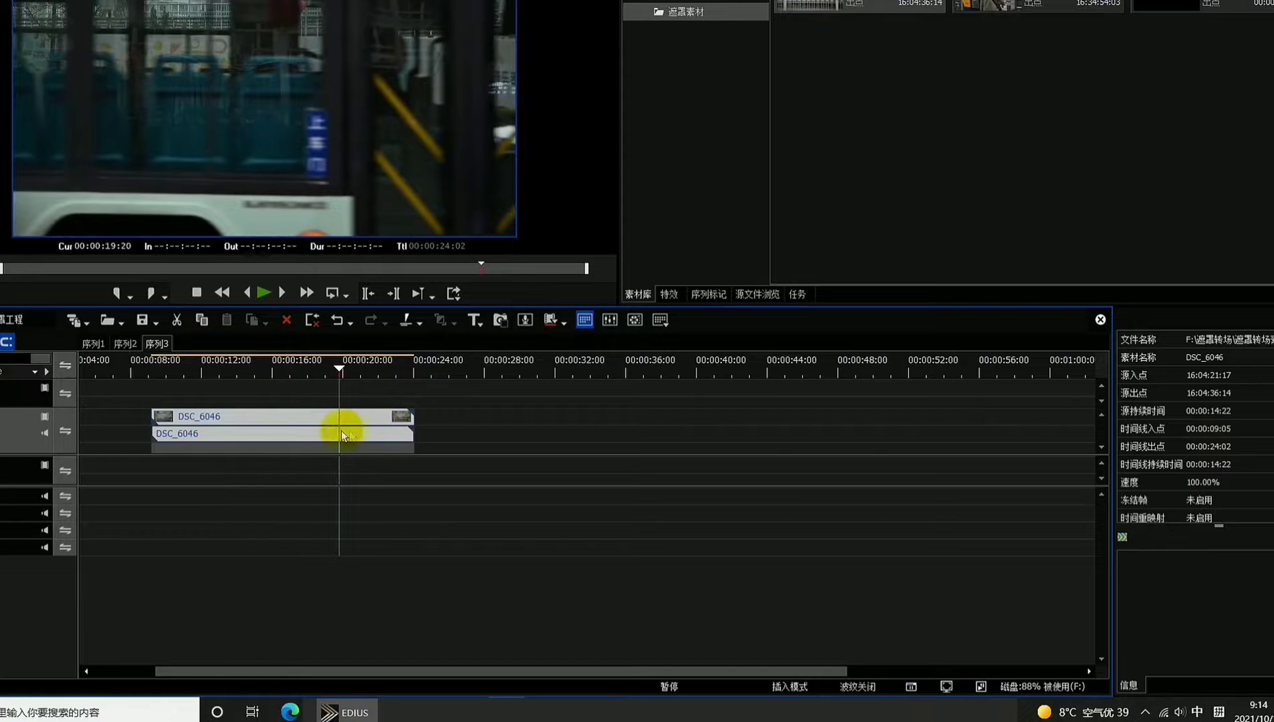
key("Delete")
- Split the DSC_6046 clip at 00:00:22:09 and delete the part after the cut
scroll(491, 395, "up", 4)
scroll(474, 371, "down", 2)
left_click_drag(463, 371, 572, 380)
left_click(606, 432)
key("c")
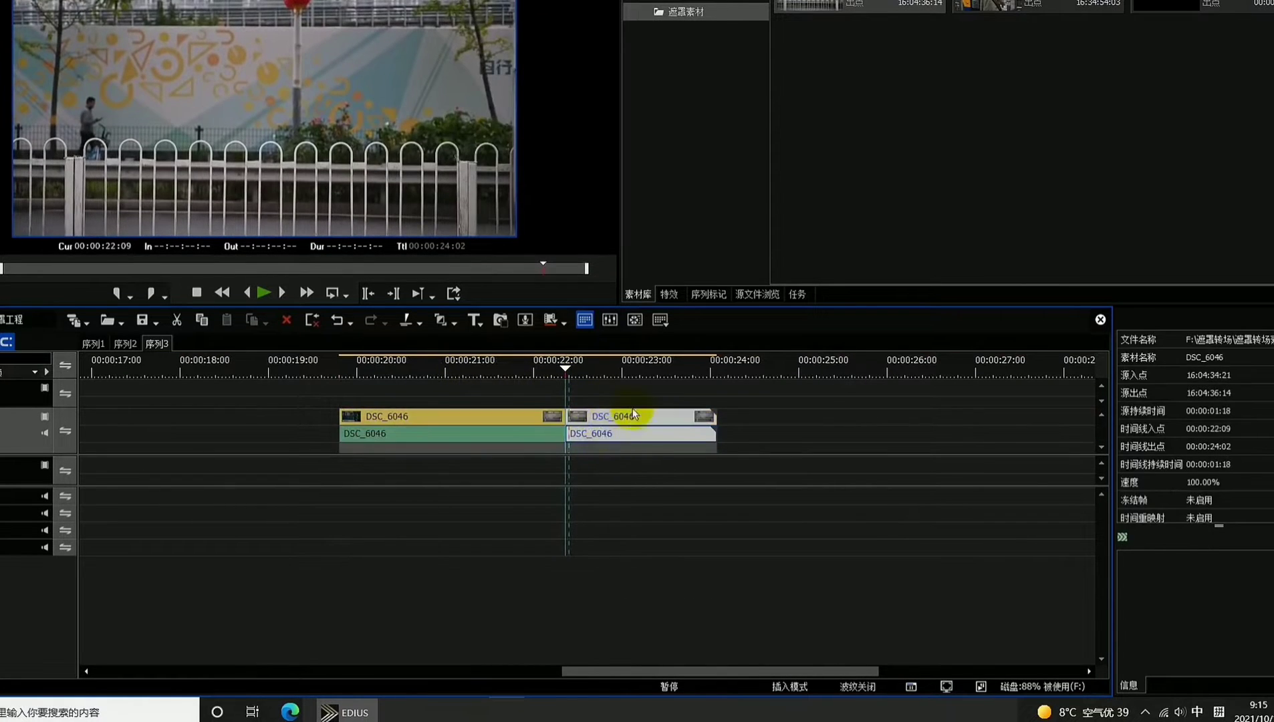
key("Delete")
- Apply the 手绘遮罩 filter to the trimmed DSC_6046 clip
left_click(361, 371)
left_click_drag(362, 371, 544, 369)
left_click(490, 413)
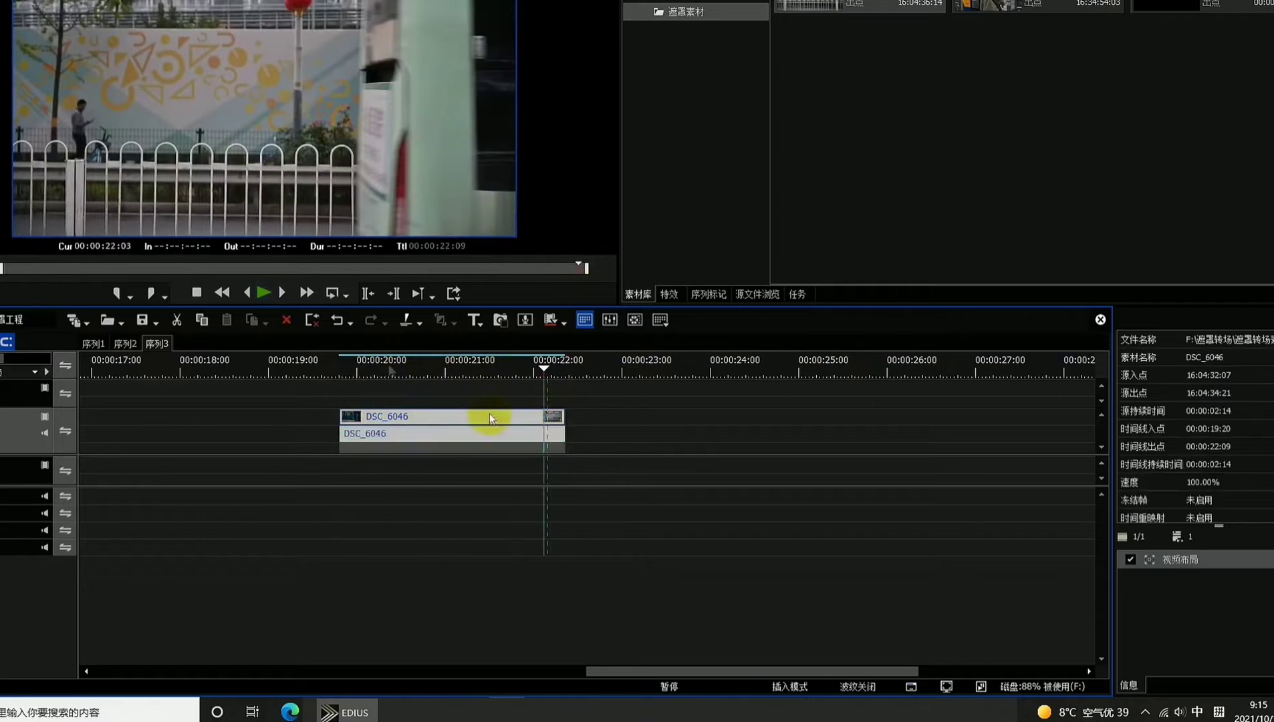
left_click(668, 294)
left_click(702, 2)
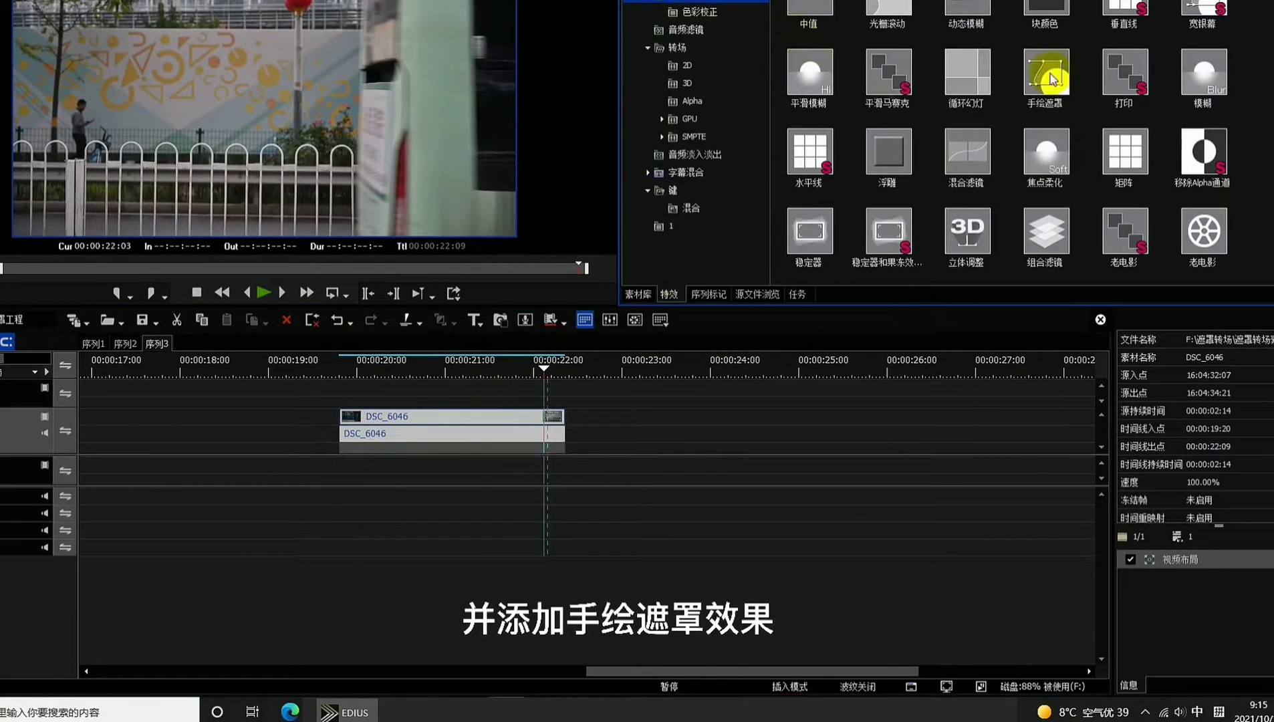
left_click_drag(1049, 79, 484, 426)
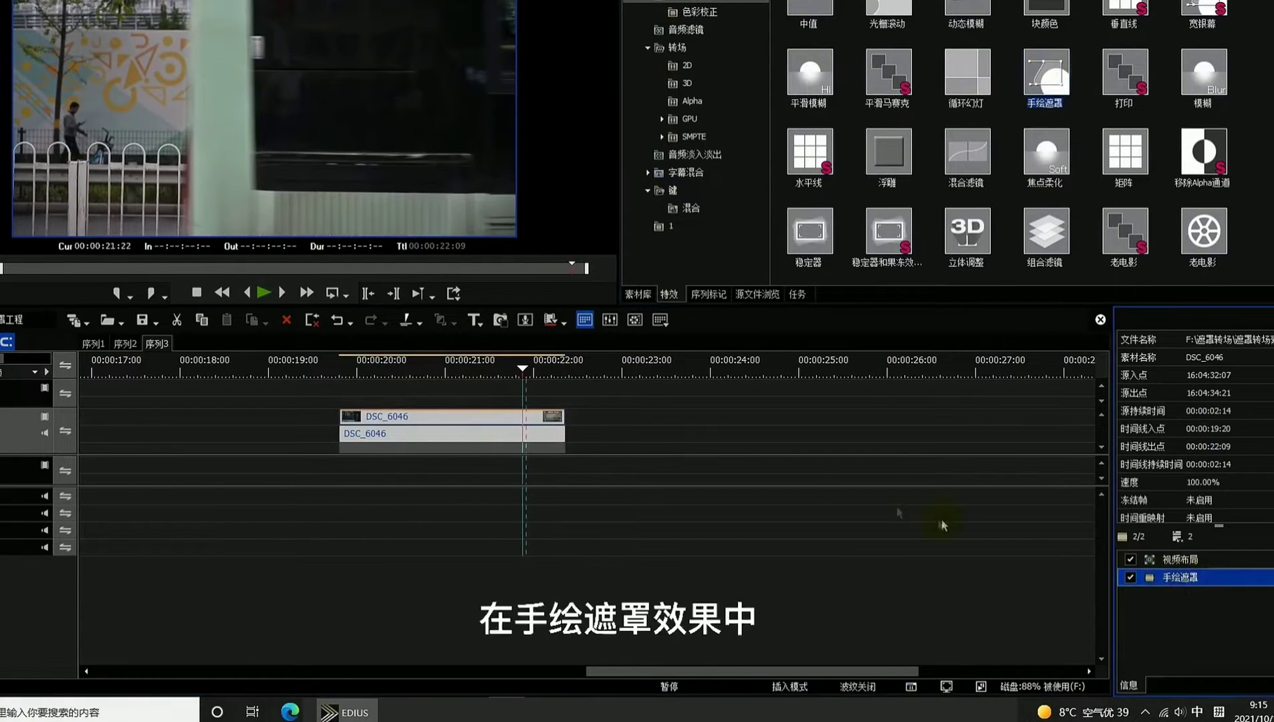
- In the 手绘遮罩 settings, draw a narrow four-point mask just outside the picture's left edge and add a 外形 keyframe at 00:00:01:21
double_click(1175, 579)
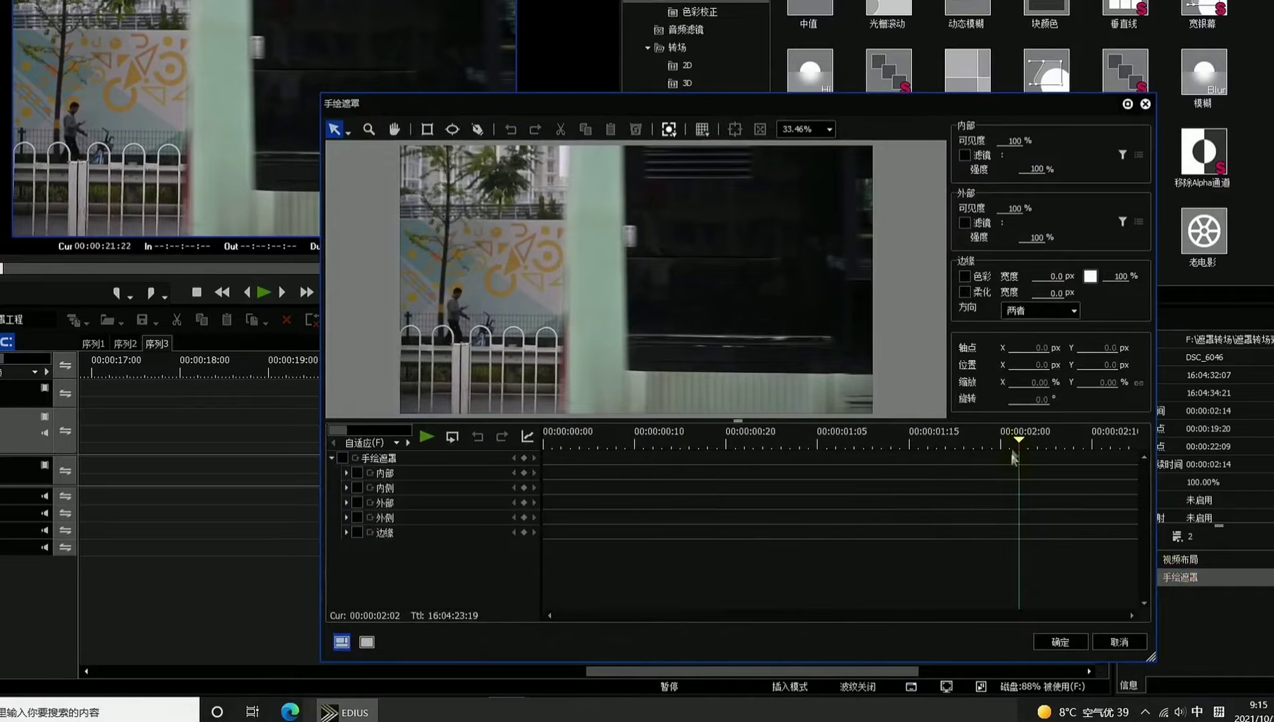
left_click(952, 438)
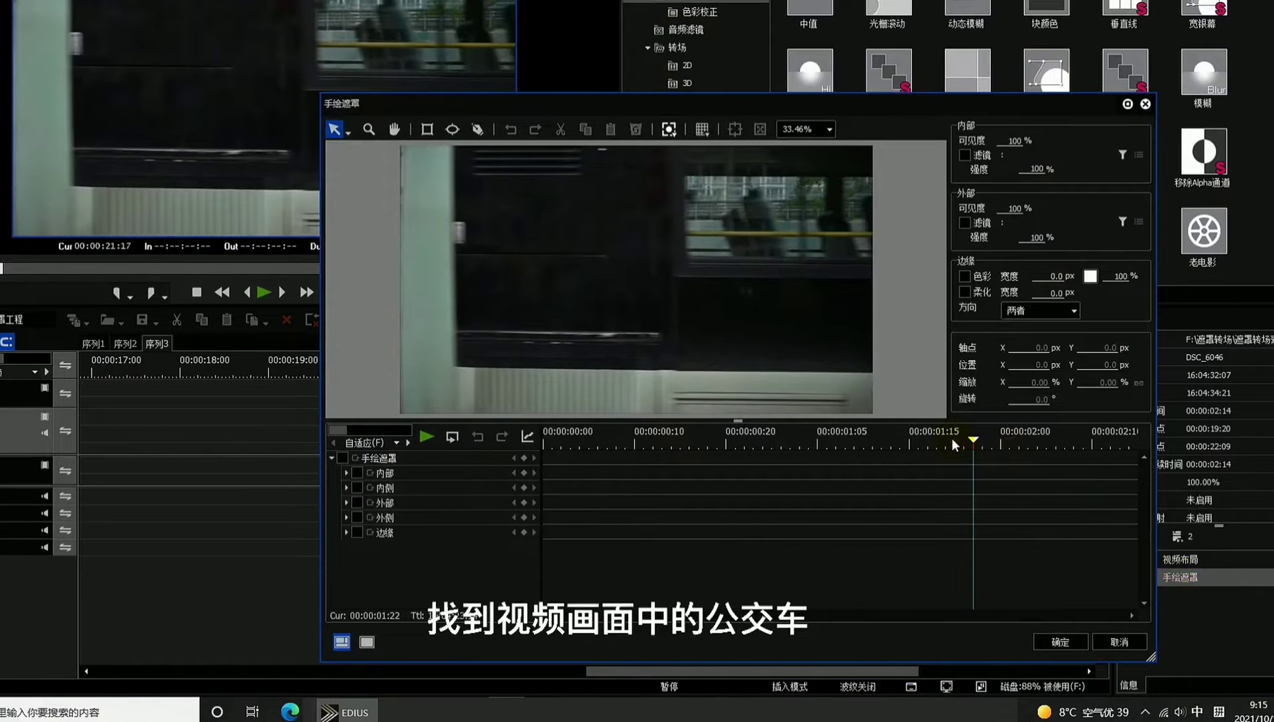
left_click(476, 129)
left_click(367, 189)
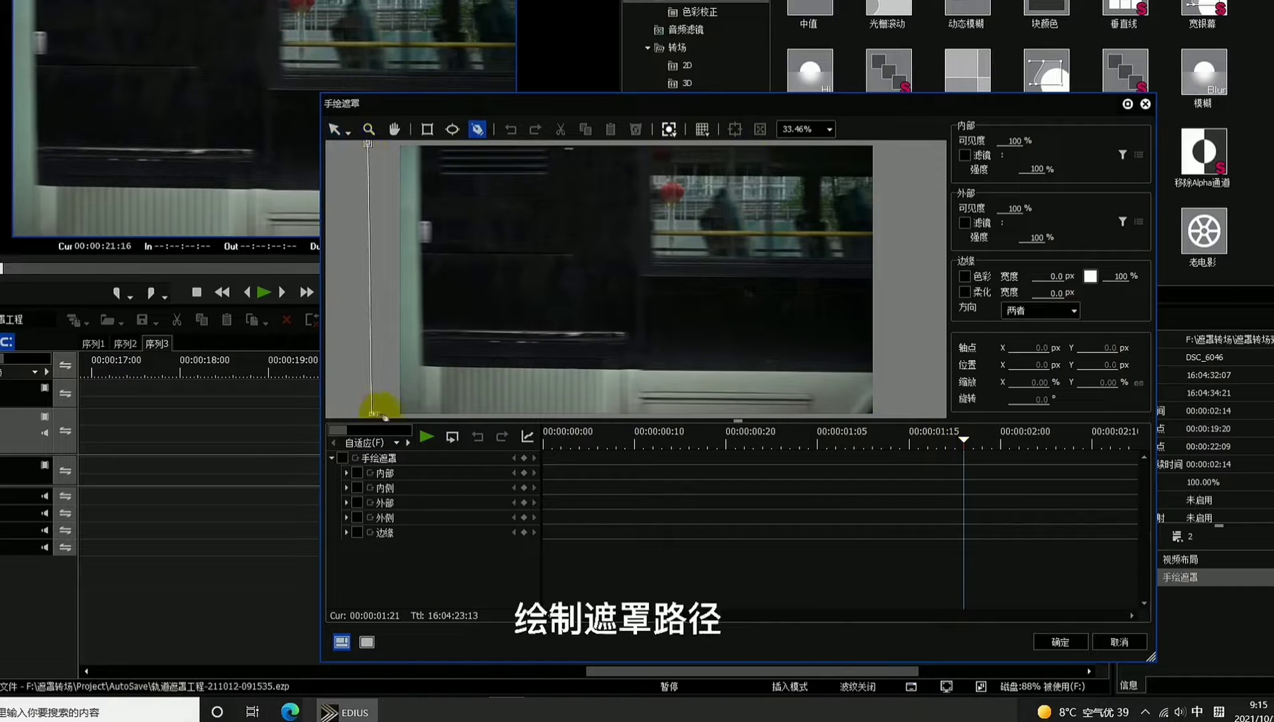
left_click(395, 149)
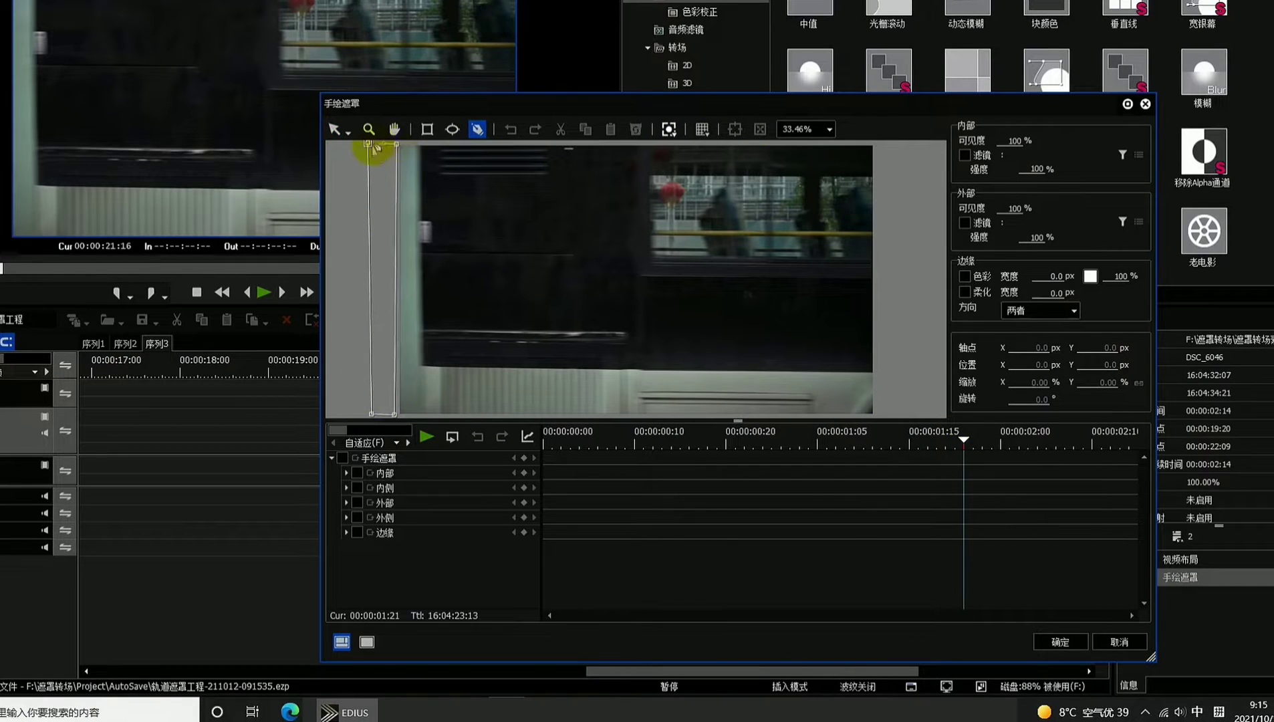
left_click(368, 144)
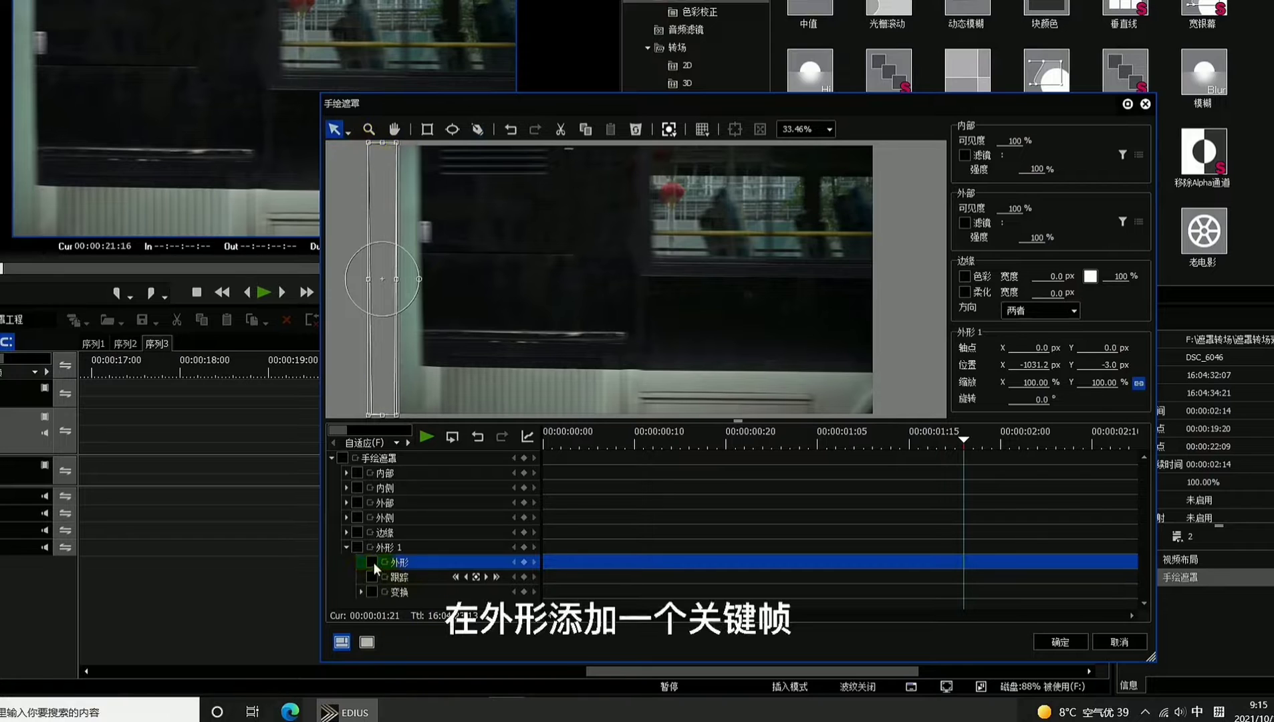
left_click(524, 562)
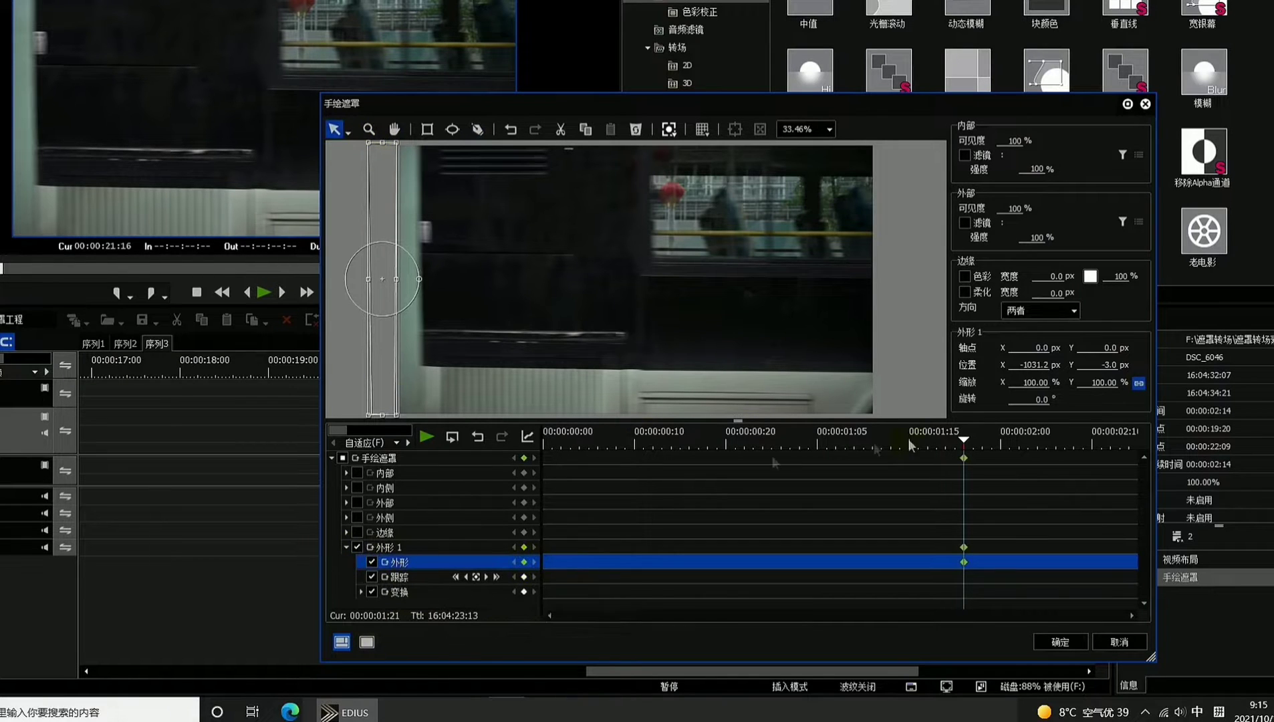
- Keyframe the mask's right corner points to follow the rear edge of the bus frame by frame up to 00:00:02:03
left_click(348, 132)
left_click(400, 174)
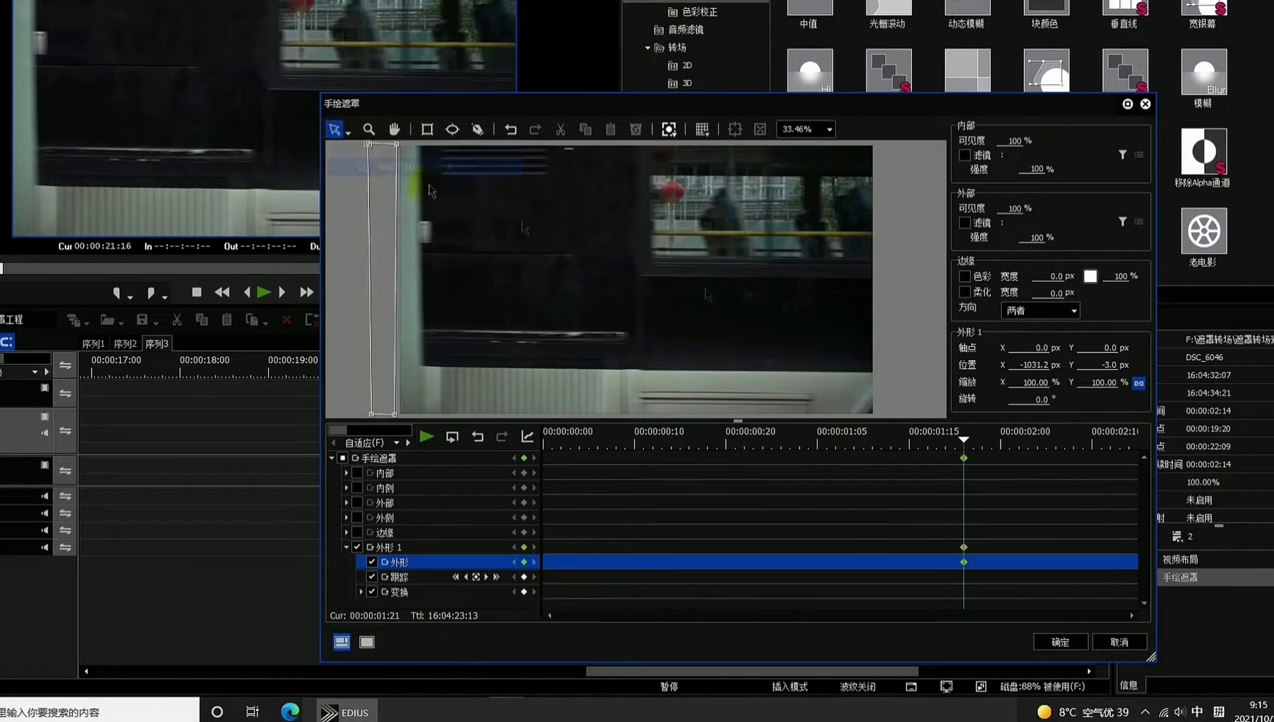
left_click(918, 471)
key("Right")
key("Right")
left_click_drag(396, 144, 606, 152)
scroll(466, 367, "down", 1)
key("Right")
key("Right")
key("Right")
- Widen the mask along the bus's rear edge with shape keyframes at 00:00:02:05 and 00:00:02:07
key("Right")
key("Right")
left_click_drag(536, 406, 593, 406)
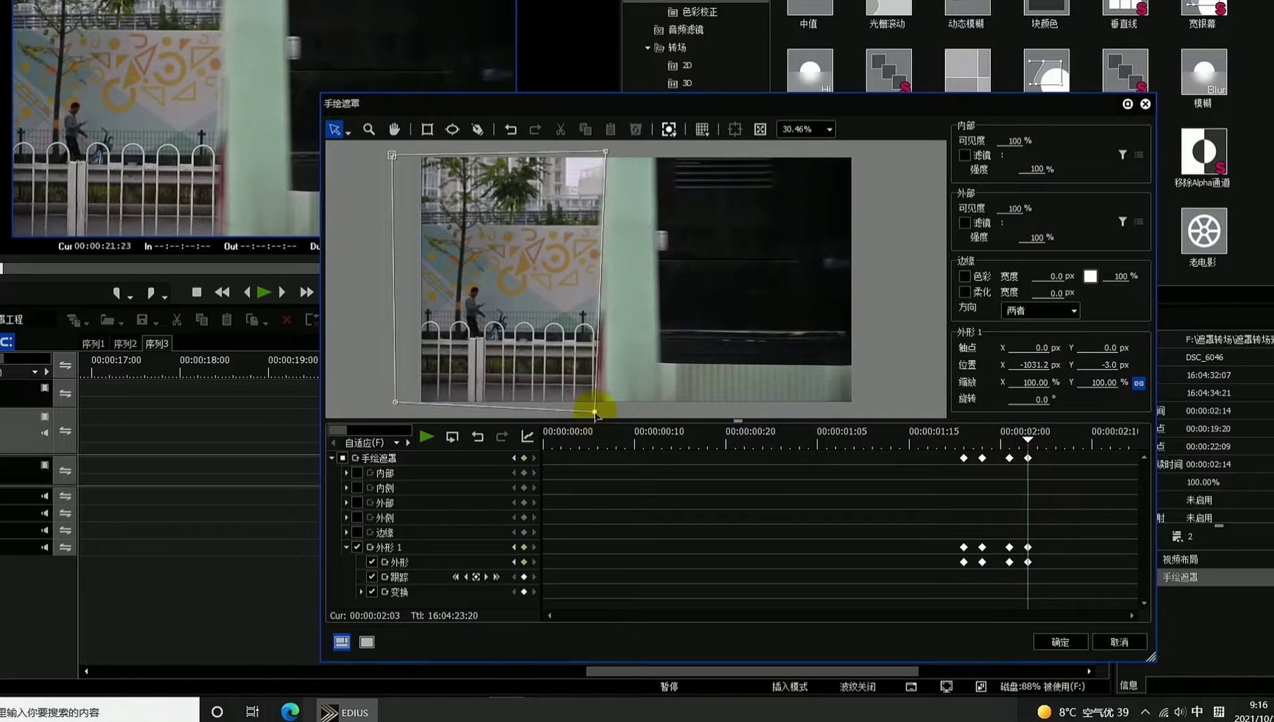
key("Right")
key("Right")
left_click_drag(608, 153, 657, 151)
left_click_drag(593, 406, 646, 406)
- Keyframe the mask's right corners from 00:00:02:09 to the clip's end, and play back the mask tracking
key("Right")
key("Right")
left_click_drag(657, 152, 726, 152)
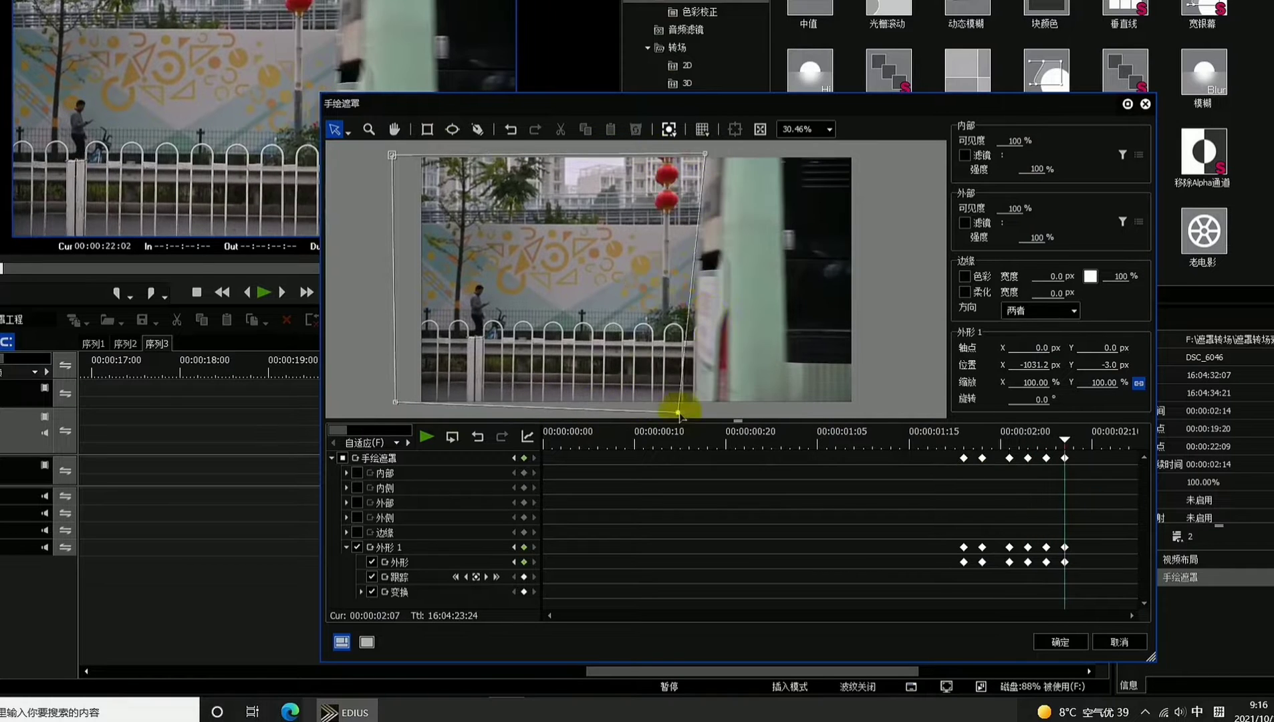
left_click_drag(647, 406, 691, 410)
key("Right")
key("Right")
left_click_drag(725, 153, 750, 154)
left_click_drag(690, 410, 738, 407)
key("Right")
key("Right")
key("Right")
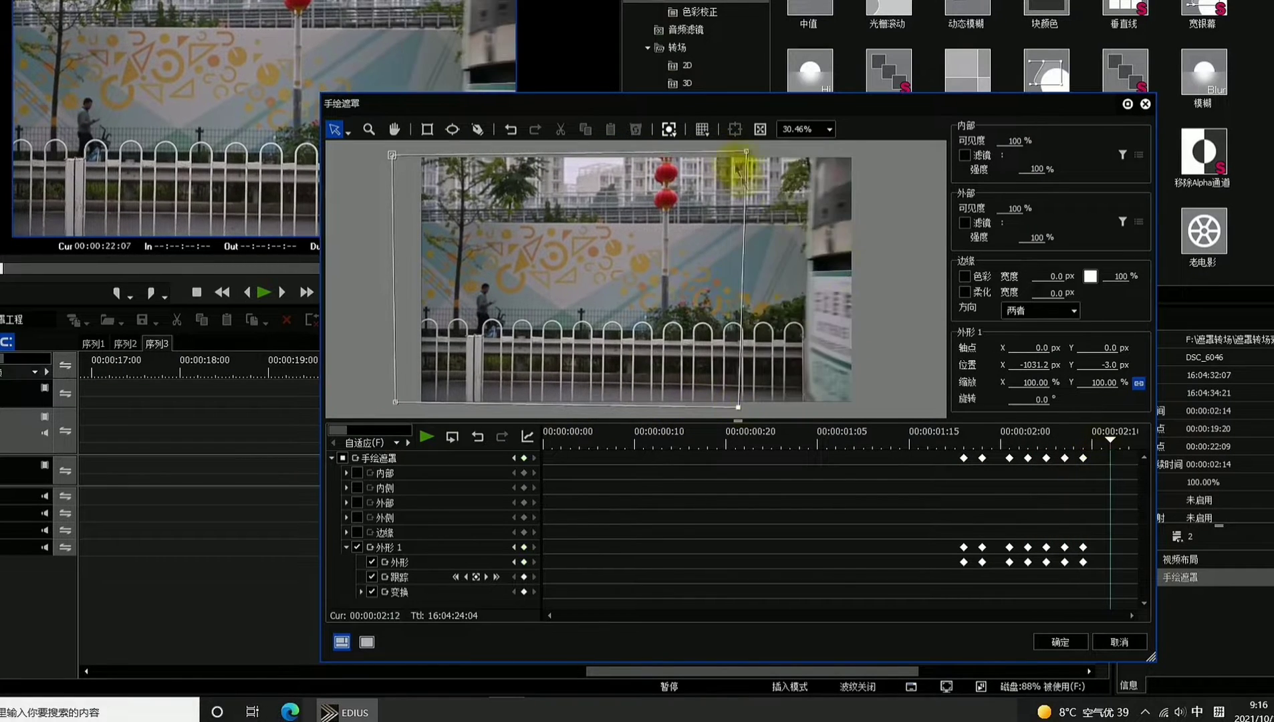
left_click_drag(749, 154, 816, 154)
key("Right")
key("Right")
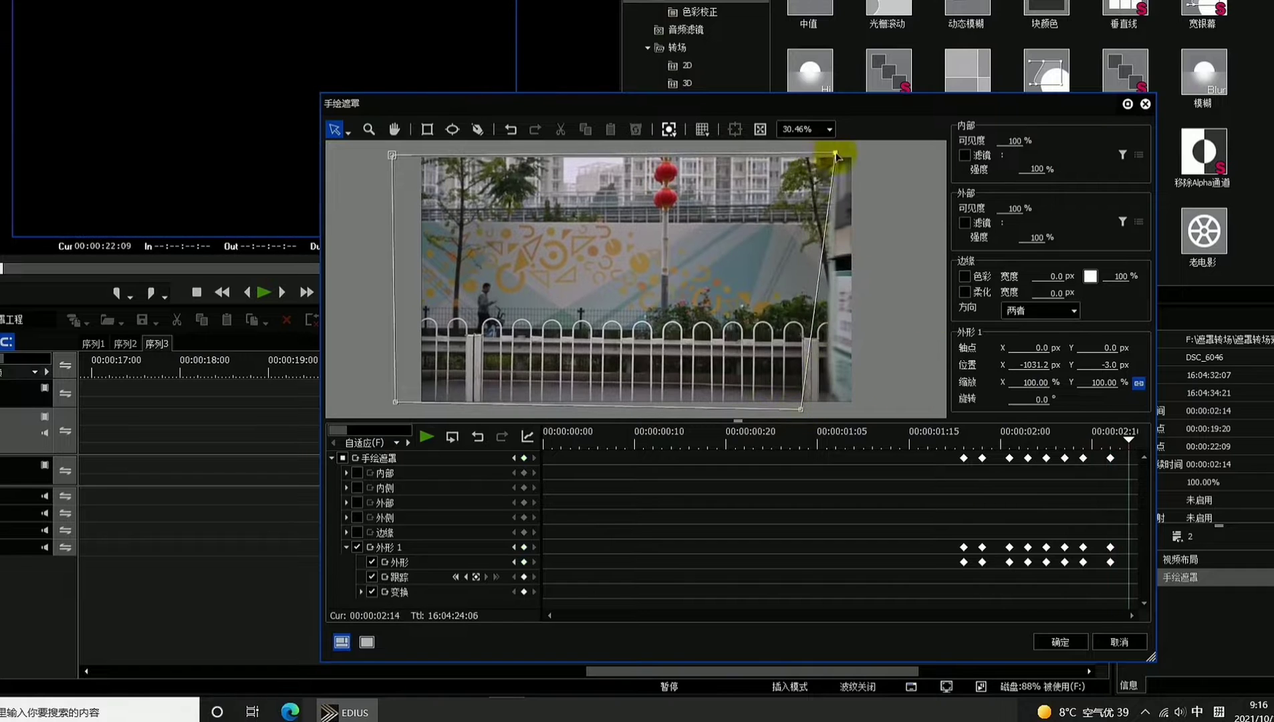
left_click_drag(963, 440, 948, 449)
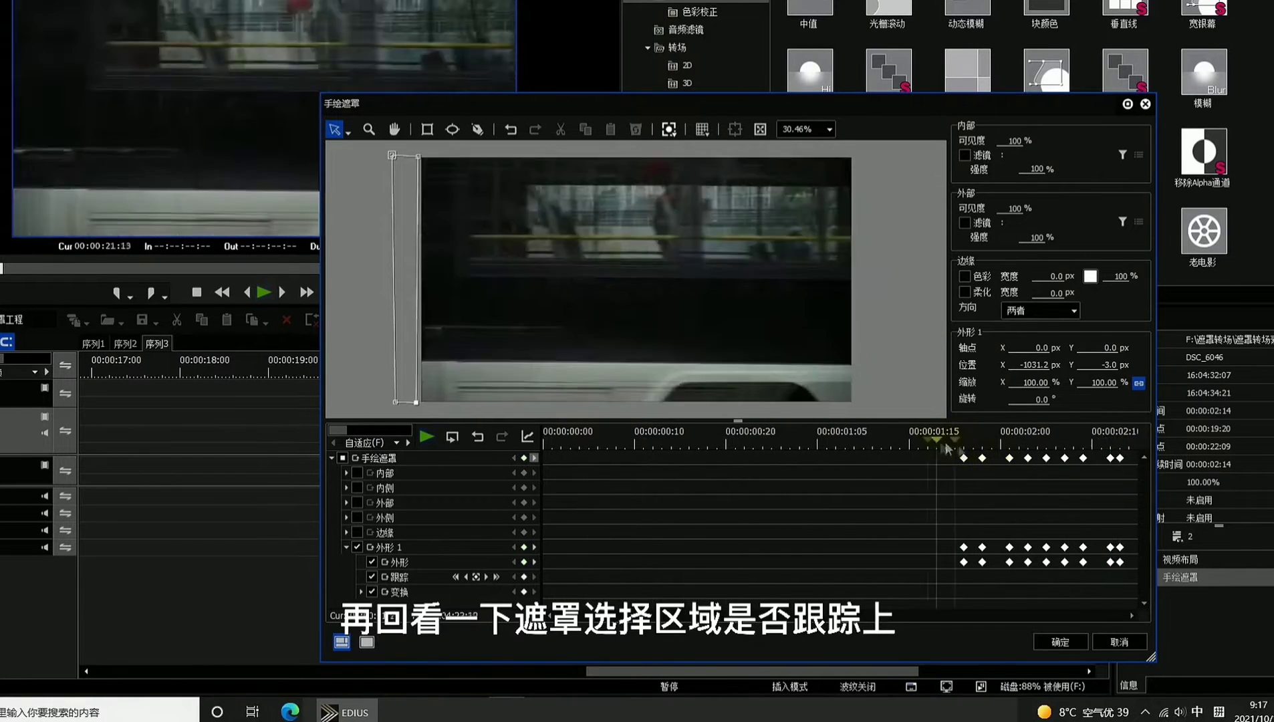
key("space")
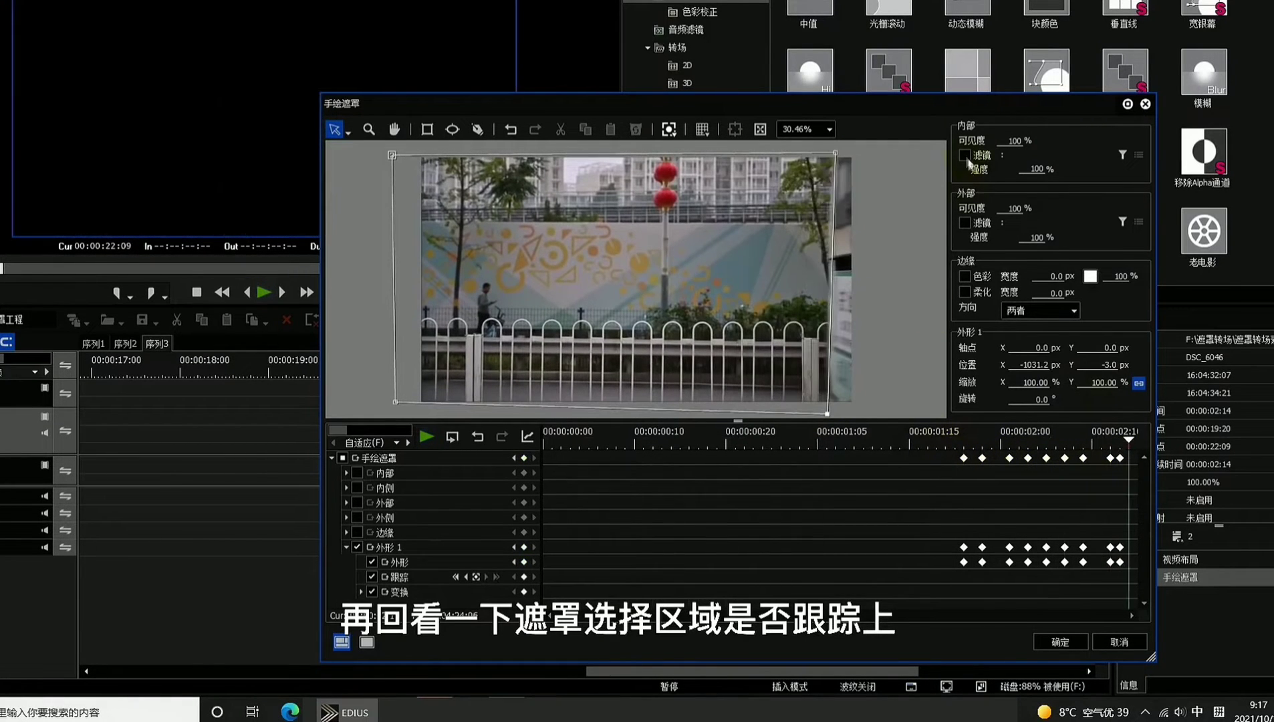
- Enable the inner 滤镜, set the inner 可见度 to 0% and soften the mask edge by about 41 px, then accept and preview the mask
left_click(967, 158)
left_click(1018, 141)
type("0")
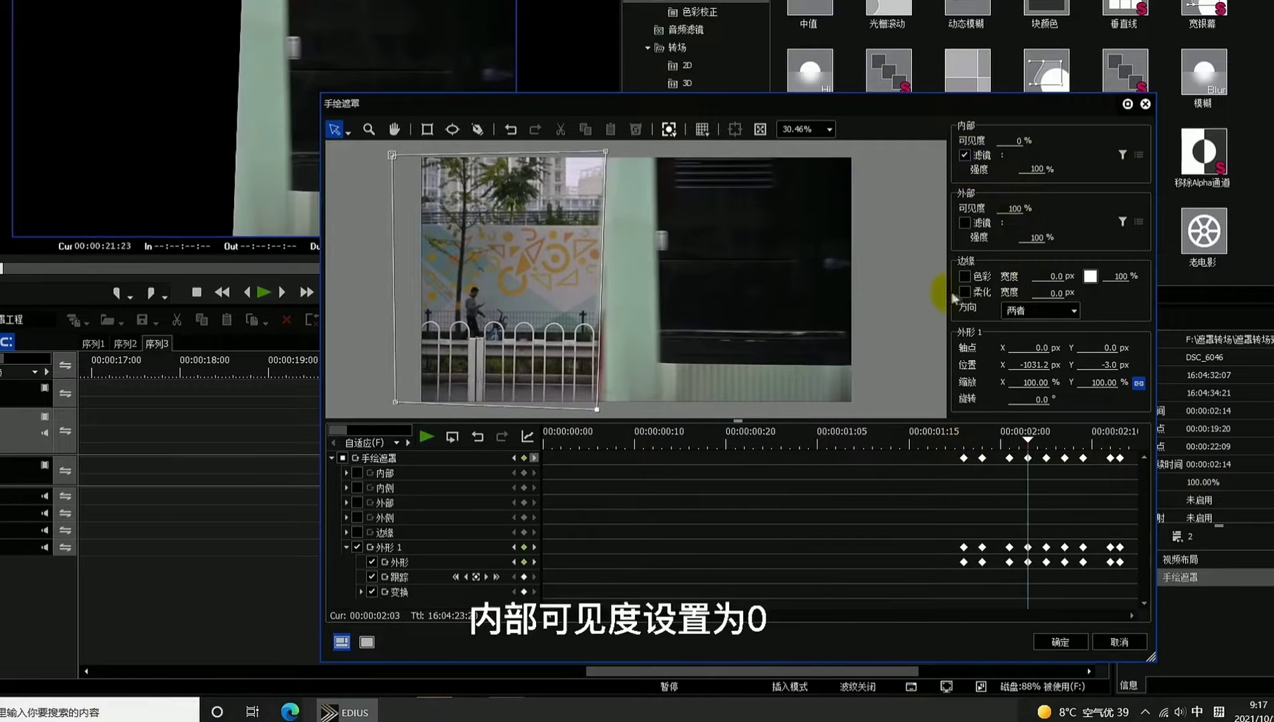
left_click_drag(1059, 294, 1115, 5)
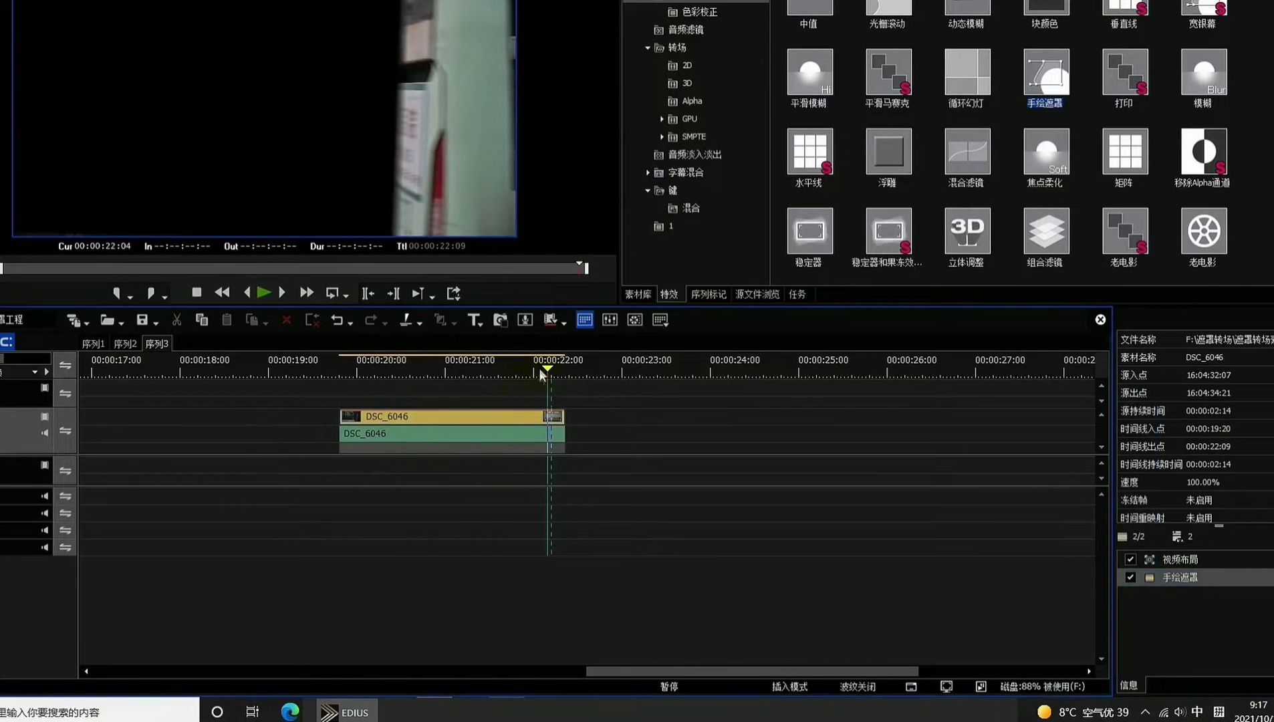
left_click_drag(542, 376, 325, 376)
key("space")
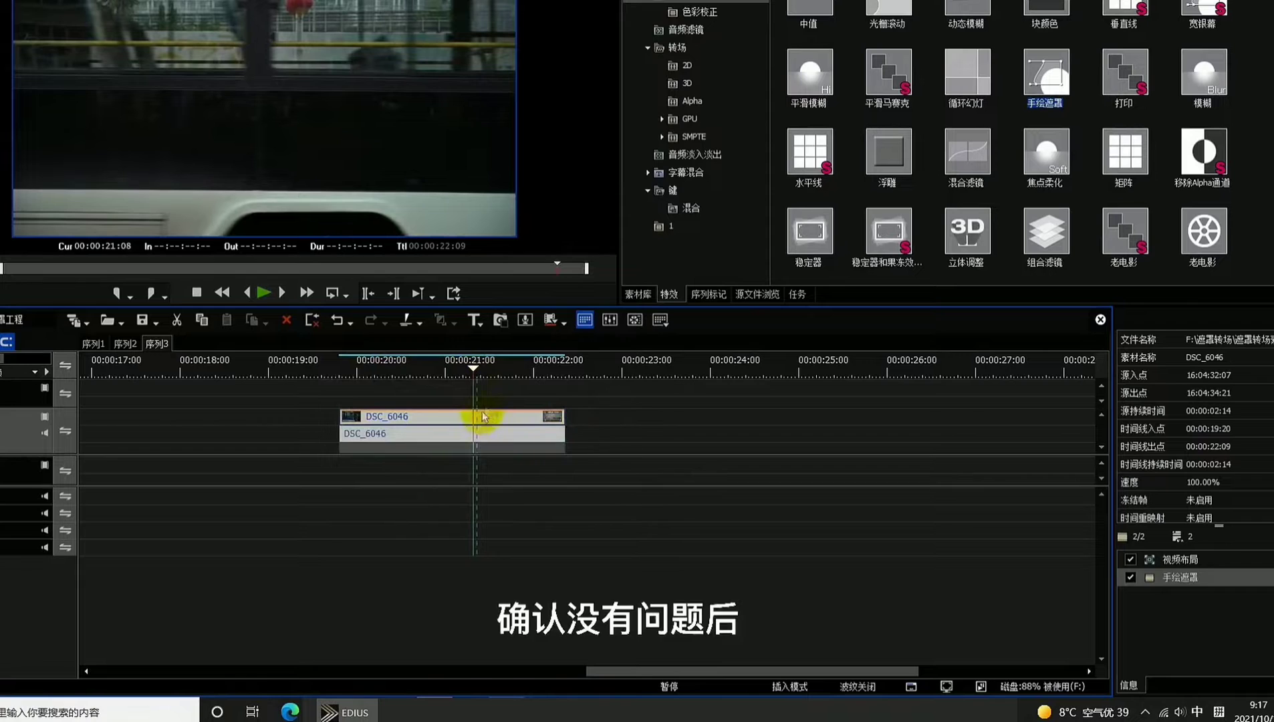
- Move the masked DSC_6046 clip to the upper track and place DSC_6057 on the track below, starting at 00:00:21:16
left_click_drag(483, 420, 483, 392)
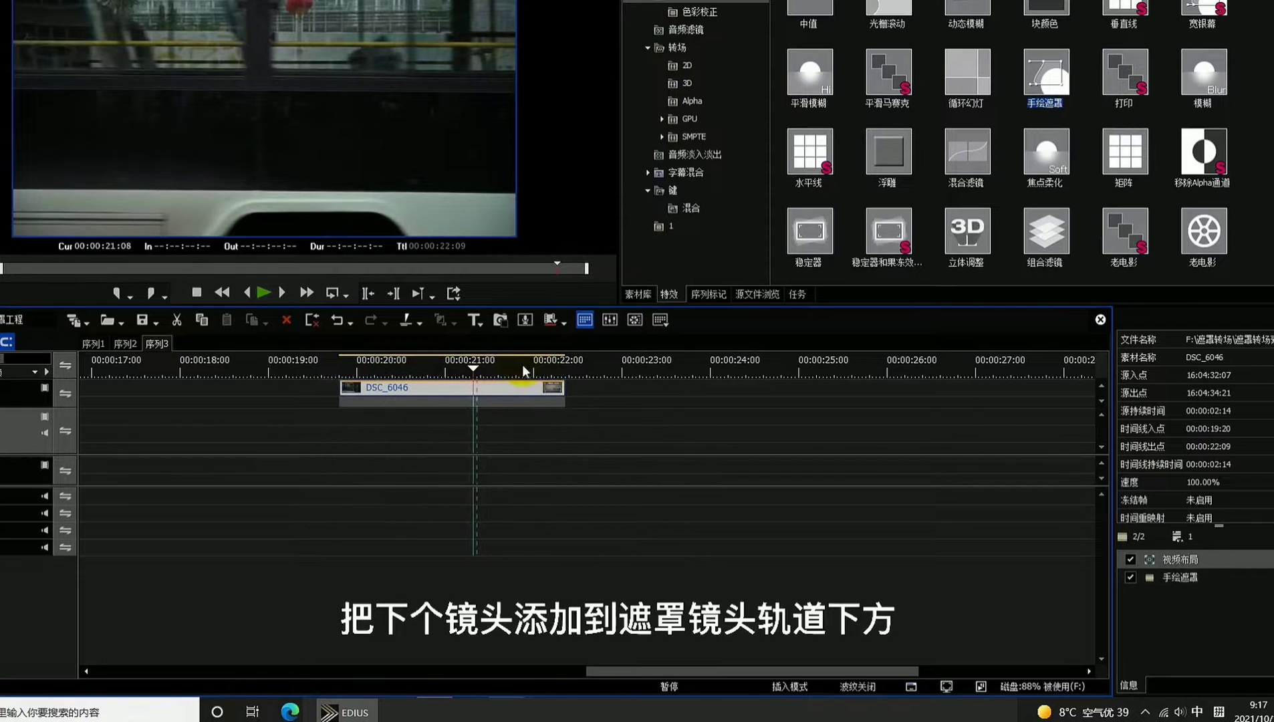
left_click(638, 295)
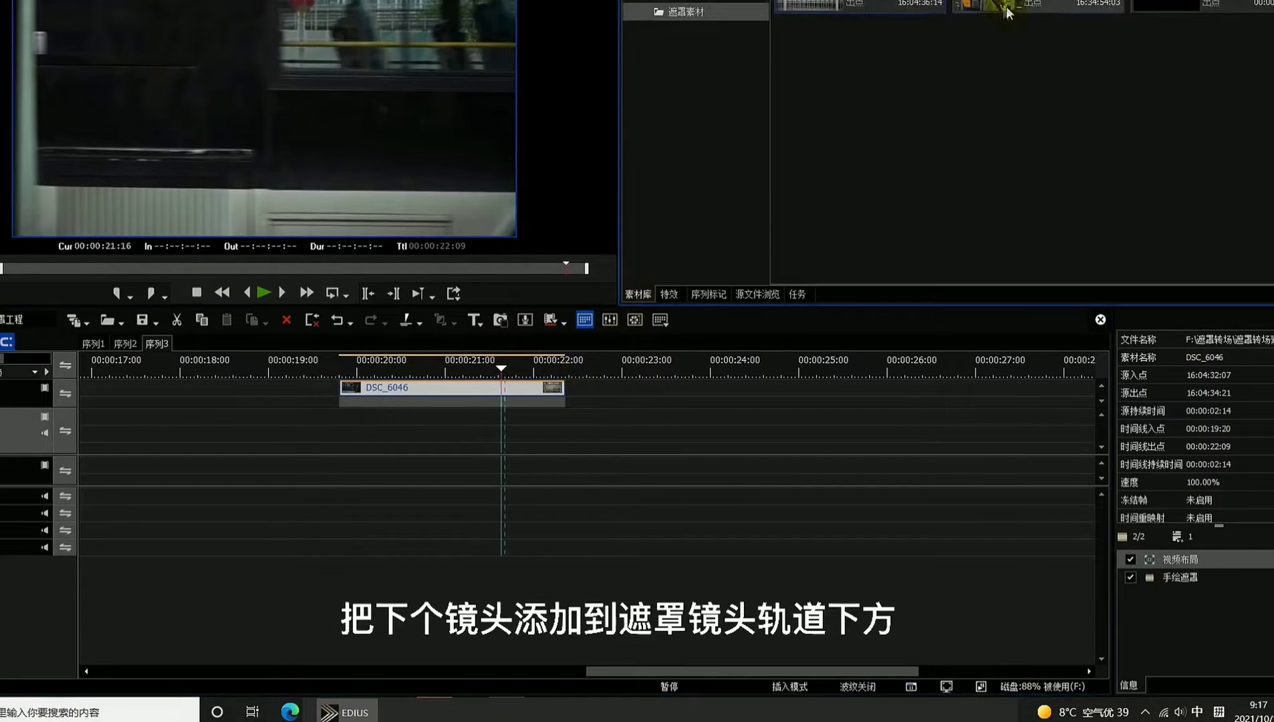
left_click_drag(1008, 12, 509, 440)
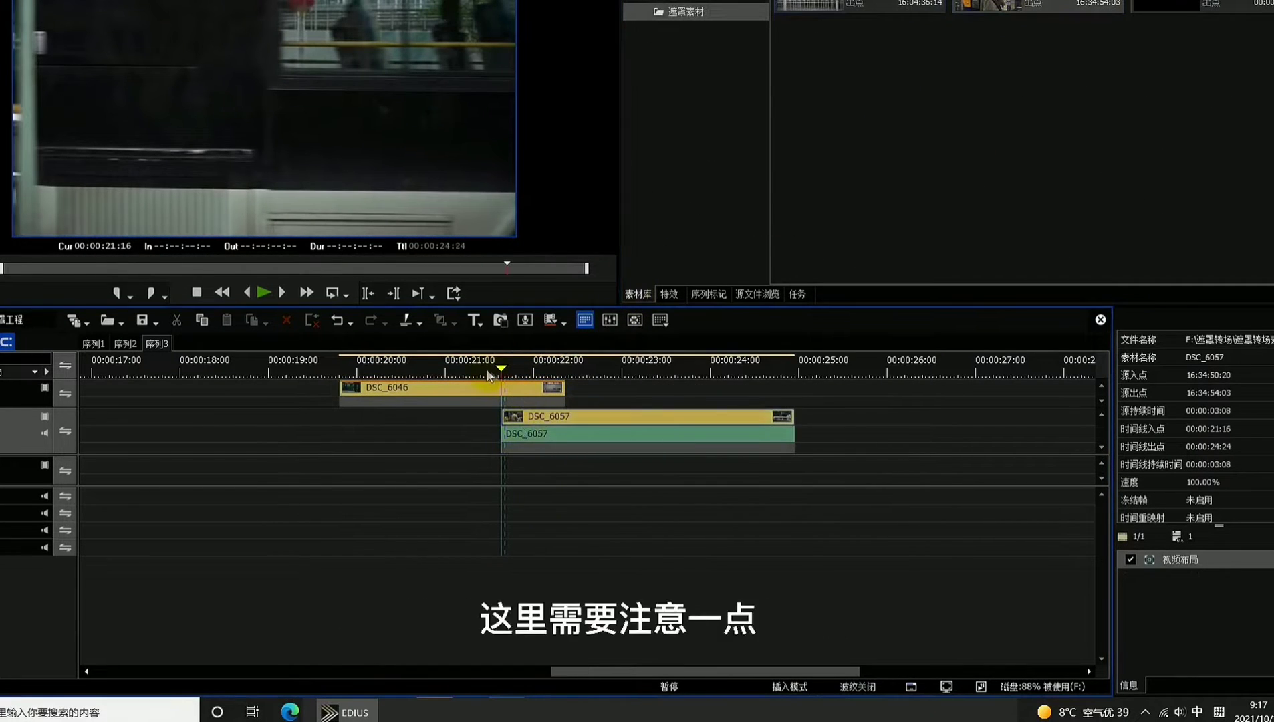
- Play back the transition from DSC_6046 into DSC_6057 to compare the movement speed of both shots
left_click(386, 369)
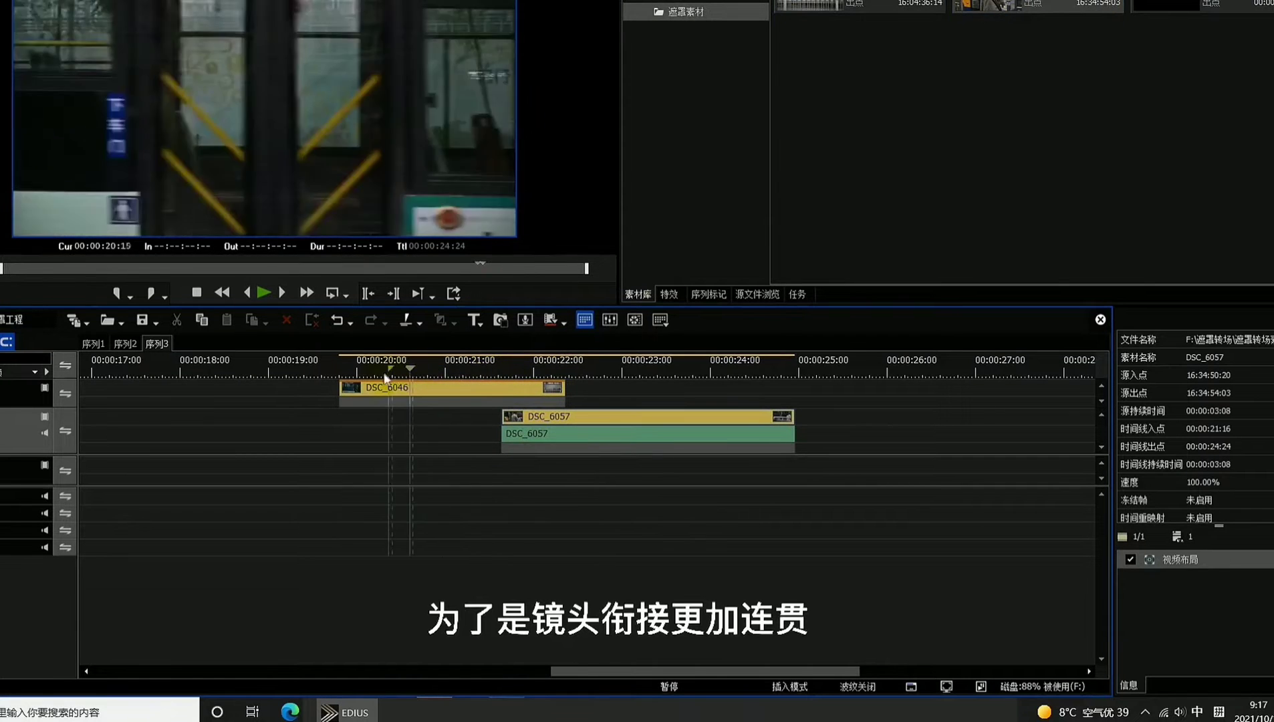
key("space")
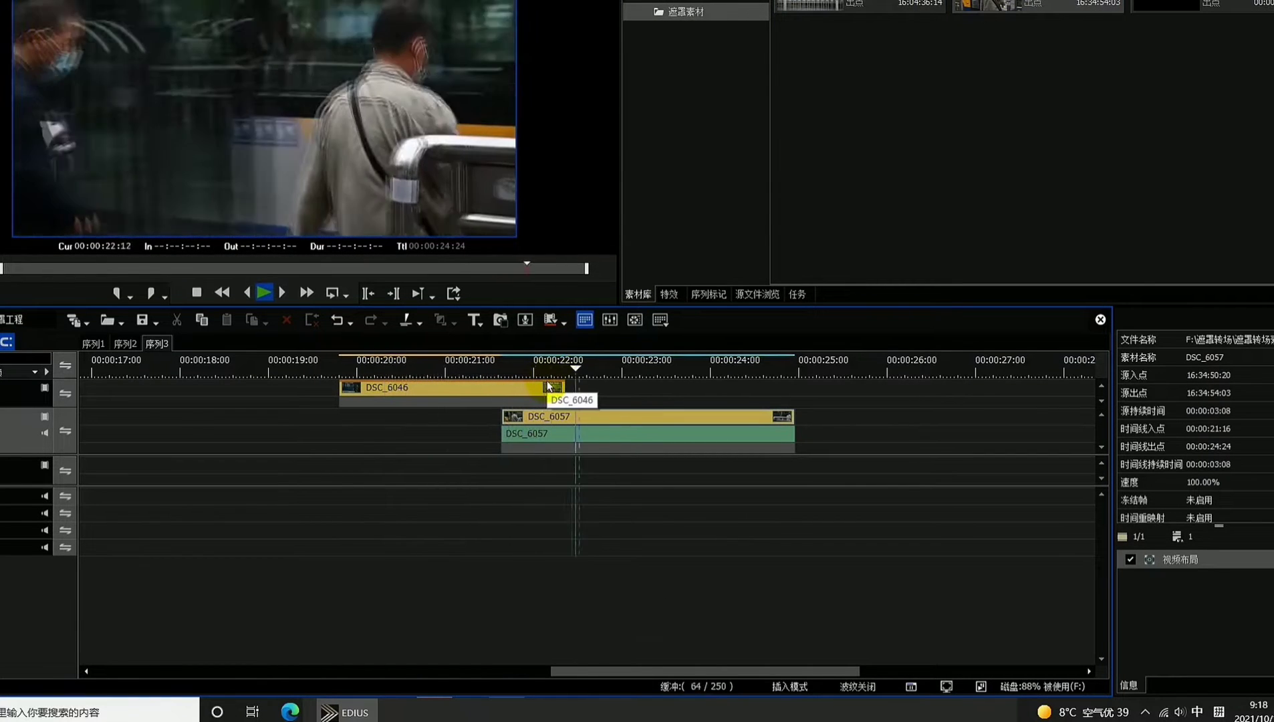
key("space")
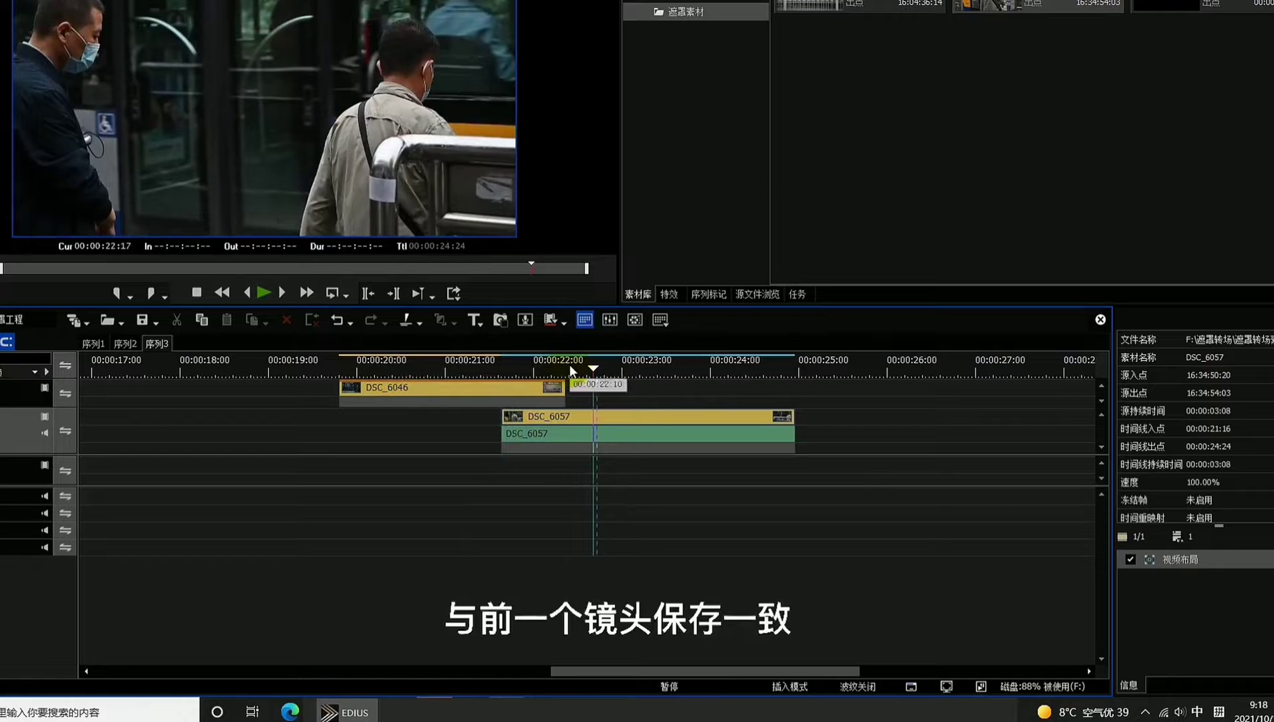
left_click(519, 361)
- Set the playback speed of the masked DSC_6046 clip to 130%
left_click(490, 386)
right_click(491, 387)
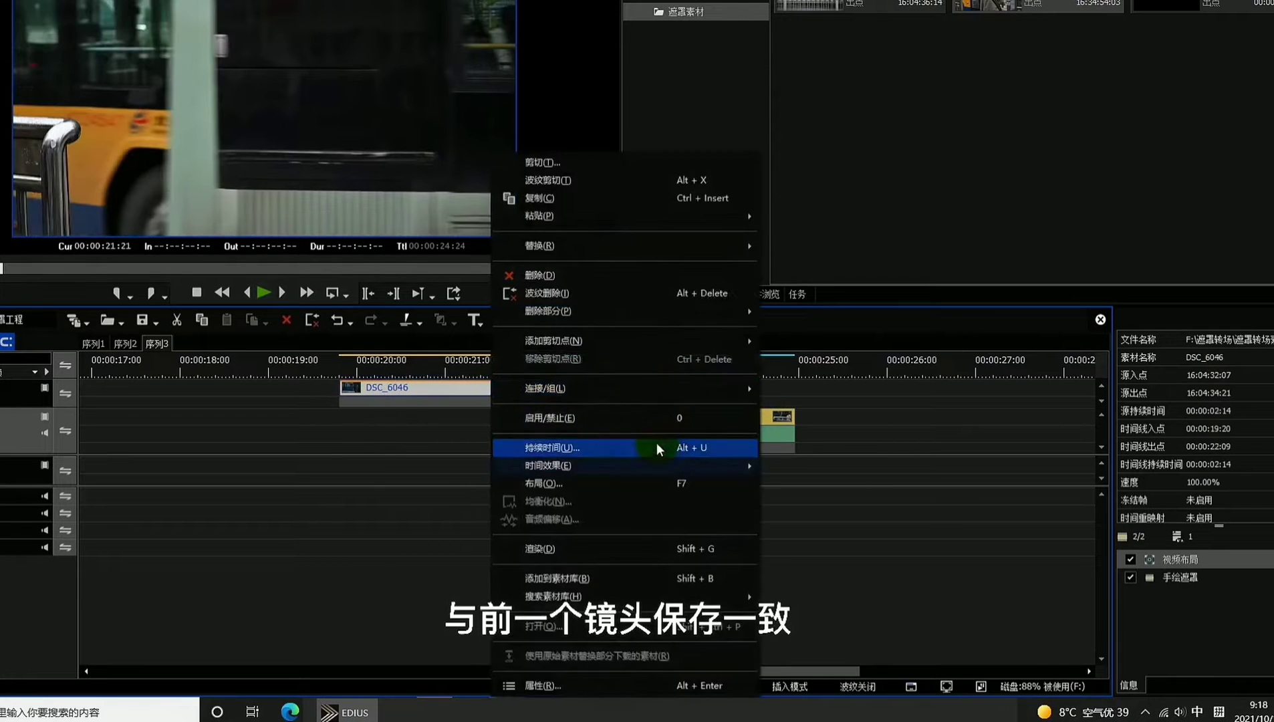
mouse_move(661, 462)
left_click(836, 467)
type("130")
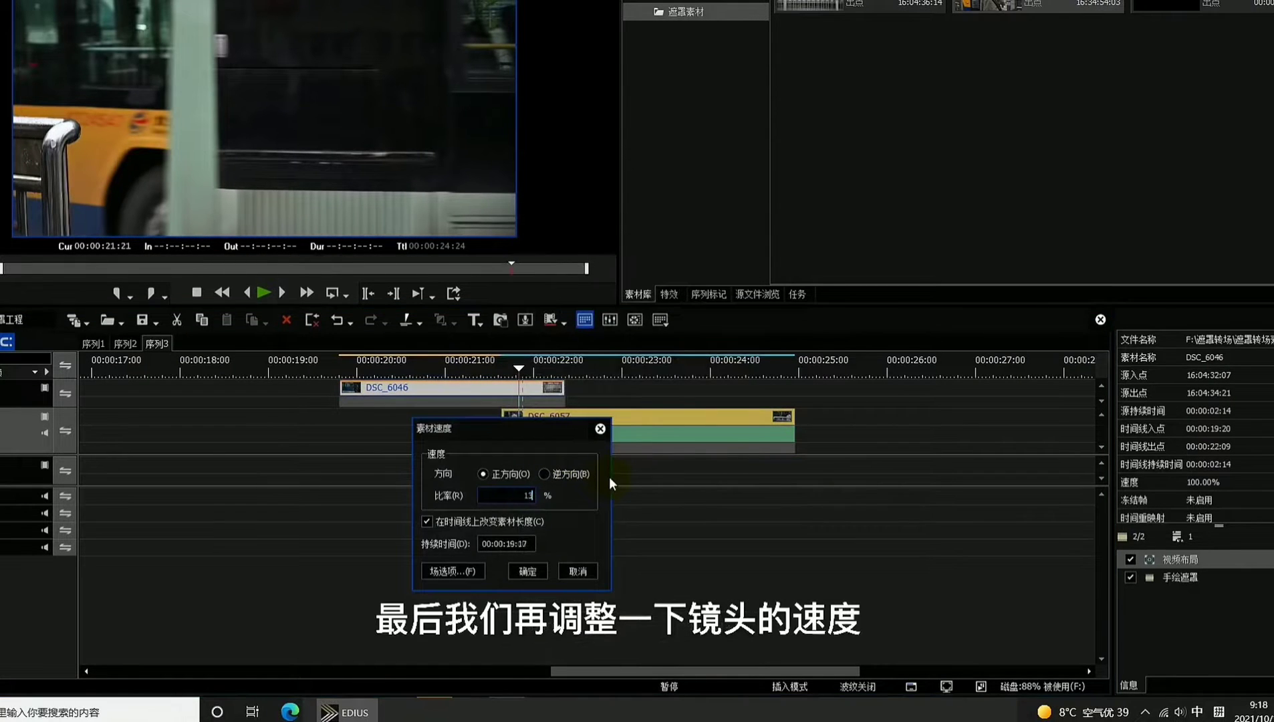
key("Return")
- Shift the DSC_6057 clip earlier beneath the sped-up DSC_6046 clip to increase their overlap
left_click(513, 371)
key("Left")
key("Left")
key("Left")
key("Left")
key("Left")
key("Left")
key("Left")
key("Left")
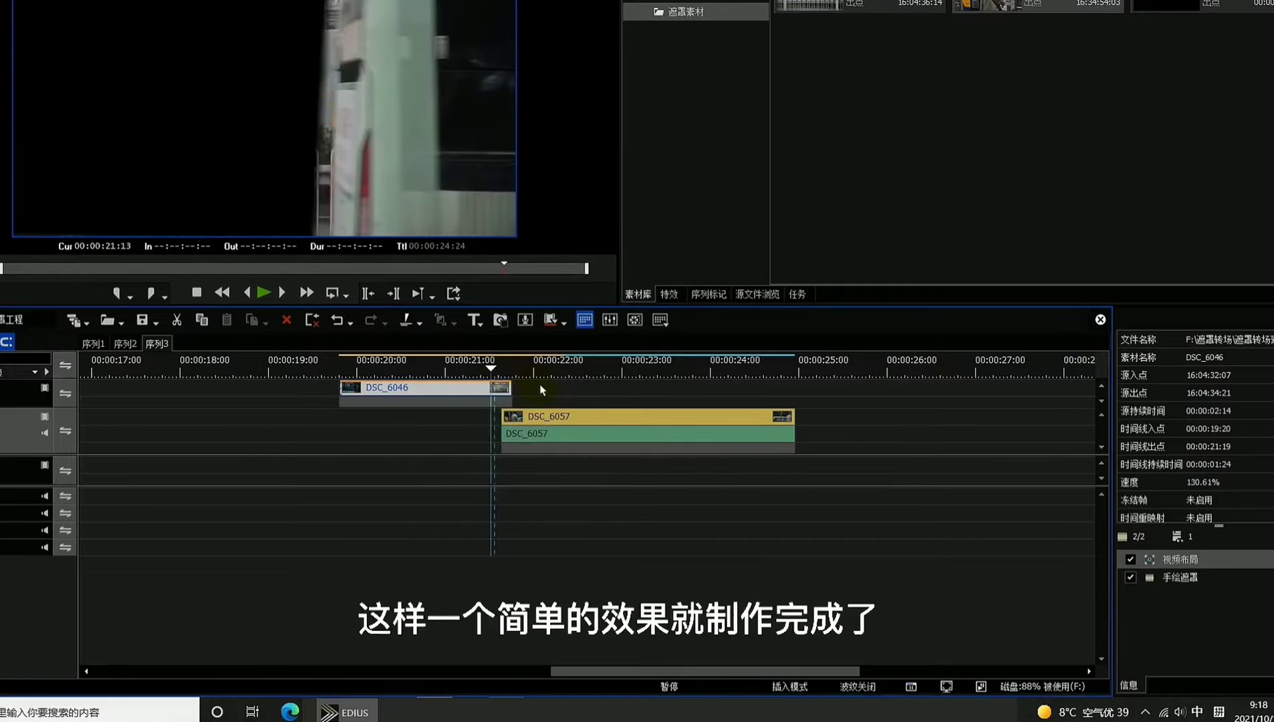
key("Left")
key("Left")
key("Left")
key("Left")
key("Left")
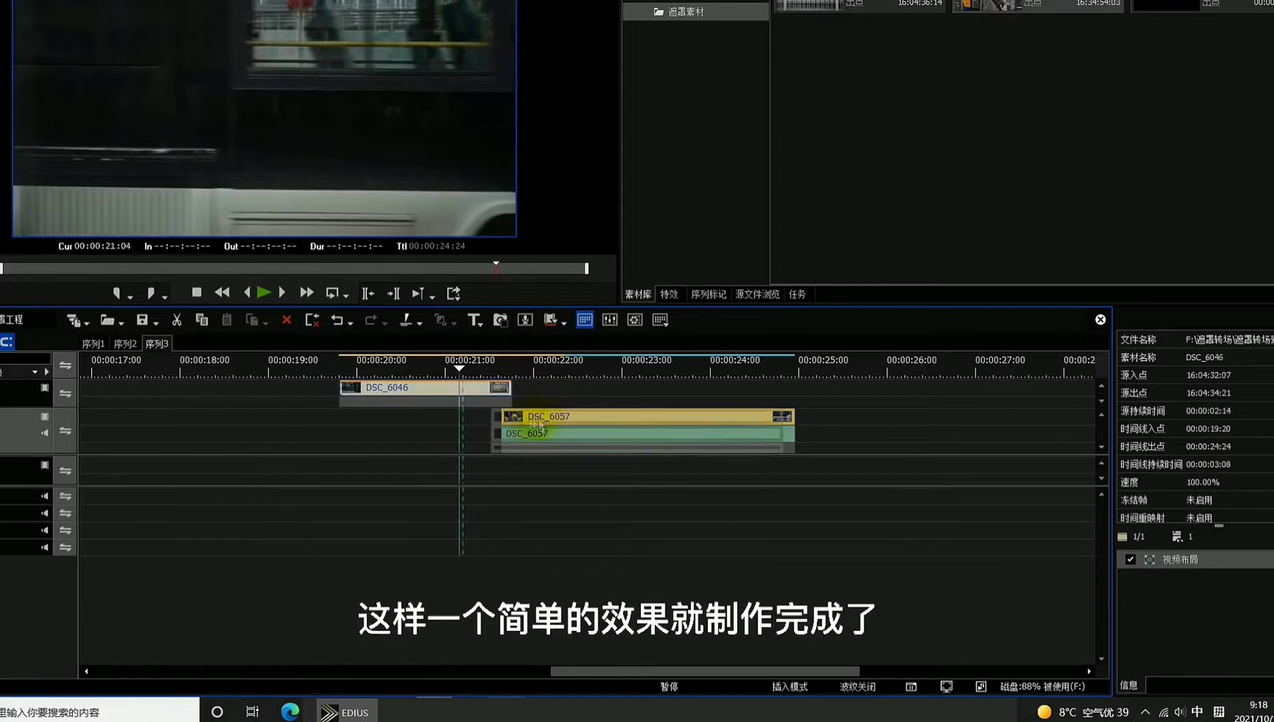
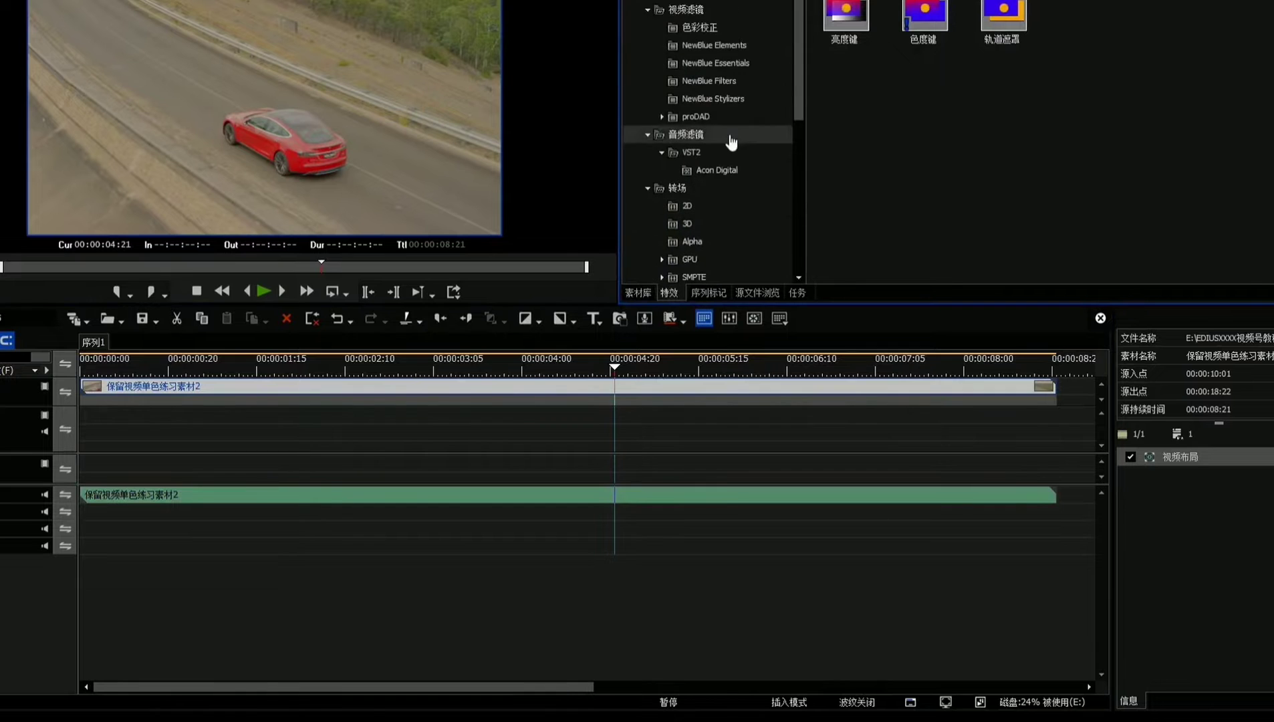
- Apply the 色度 video filter to the 保留视频单色练习素材2 clip and open the filter's settings
left_click(686, 9)
scroll(886, 162, "down", 1)
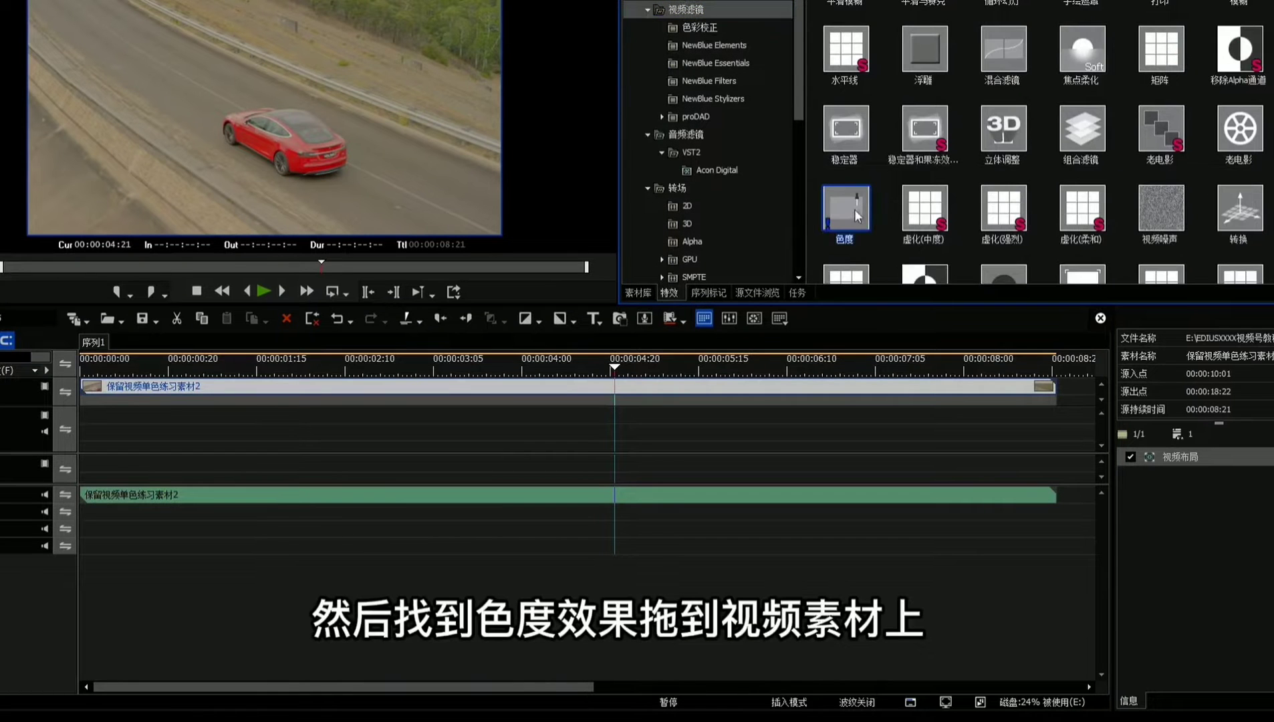
left_click_drag(848, 211, 485, 383)
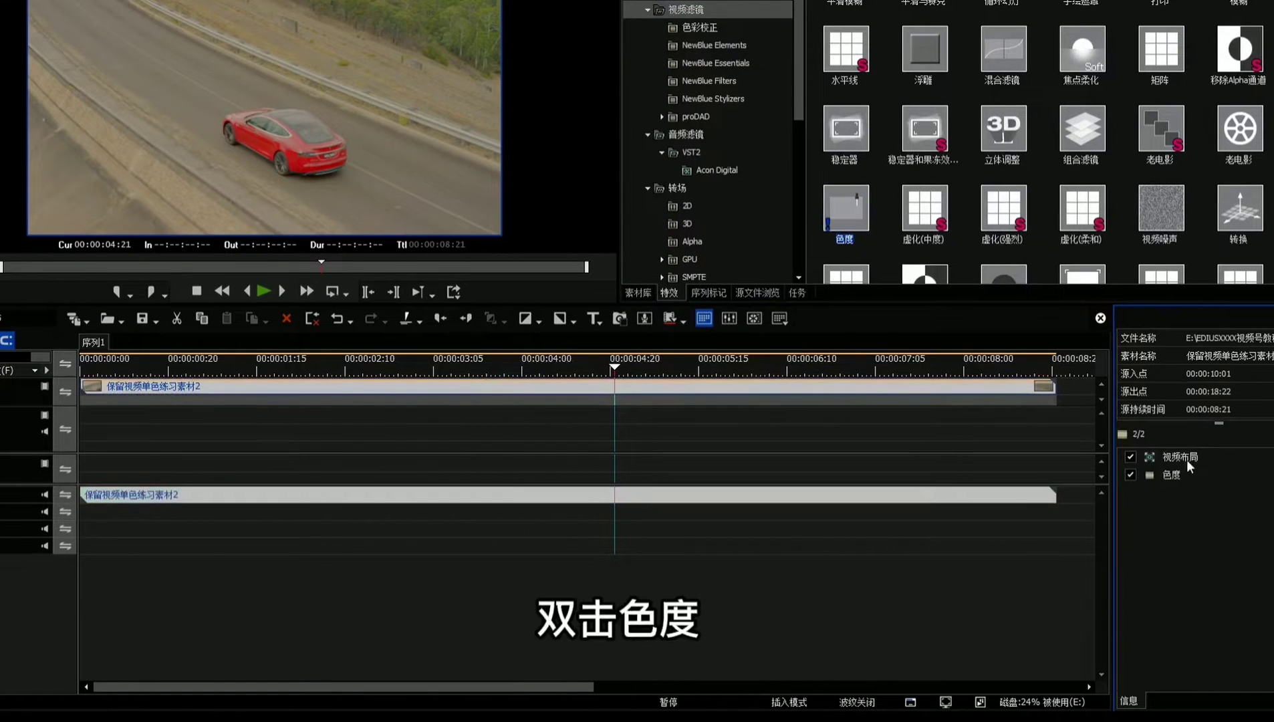
double_click(1173, 475)
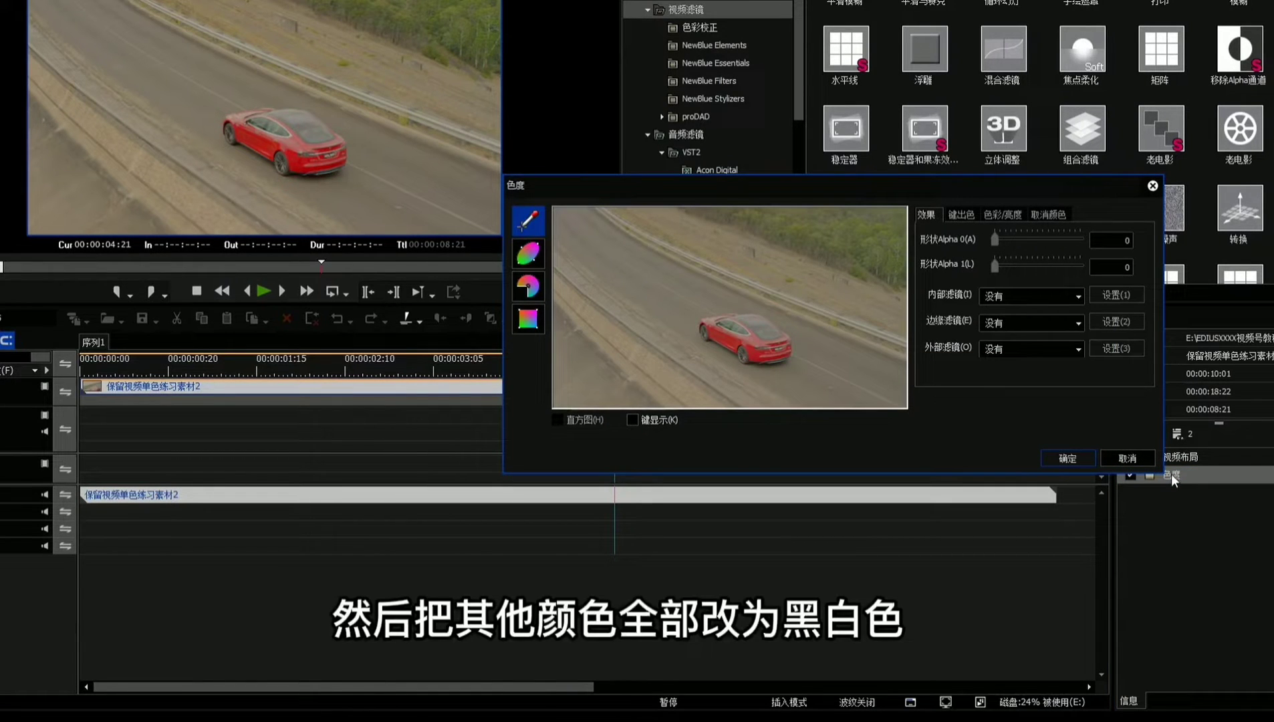
- Refine the key on the red car with the key display on, setting chroma base 176 and range 42, and turn the key display off
left_click(633, 421)
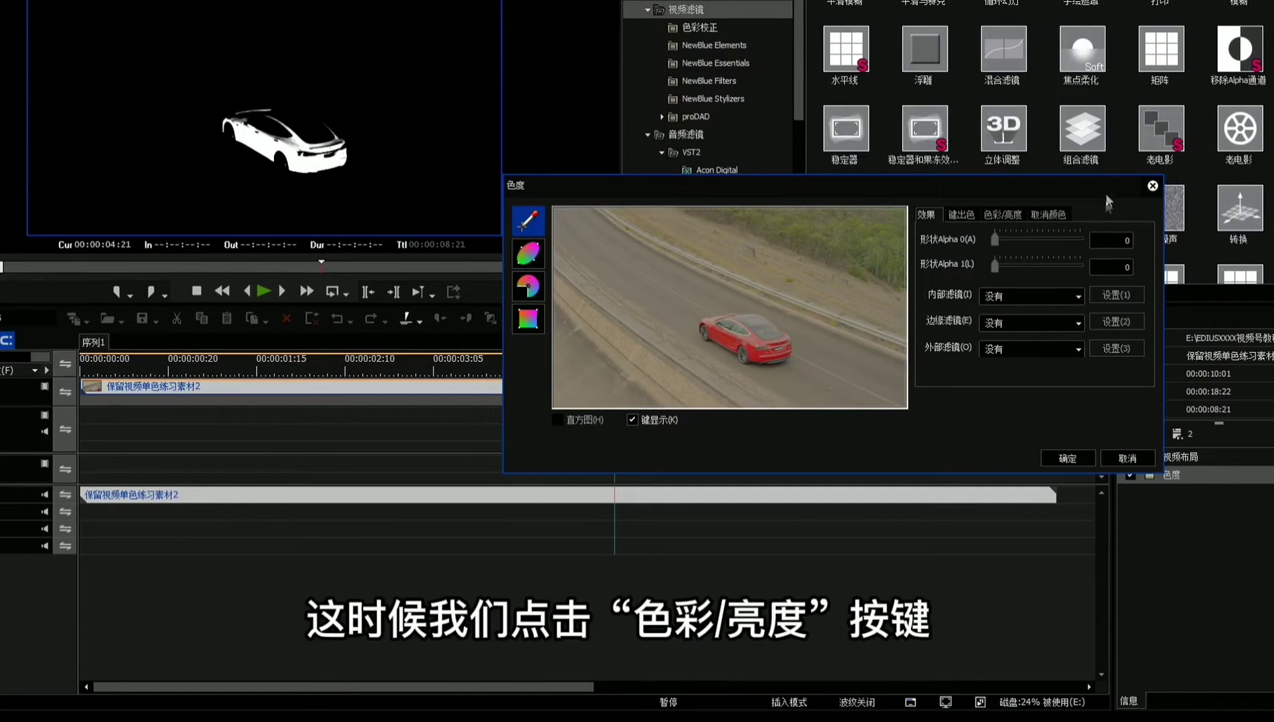
left_click(1003, 214)
left_click_drag(998, 245, 1028, 276)
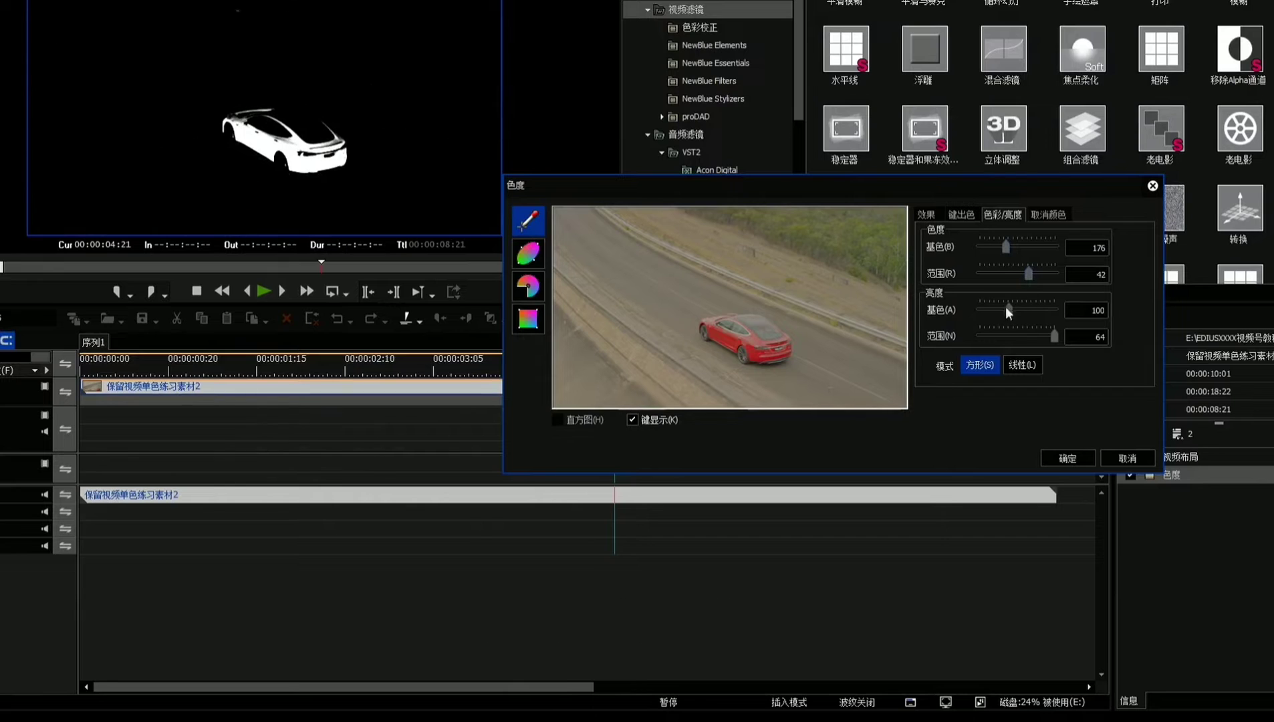
left_click(961, 214)
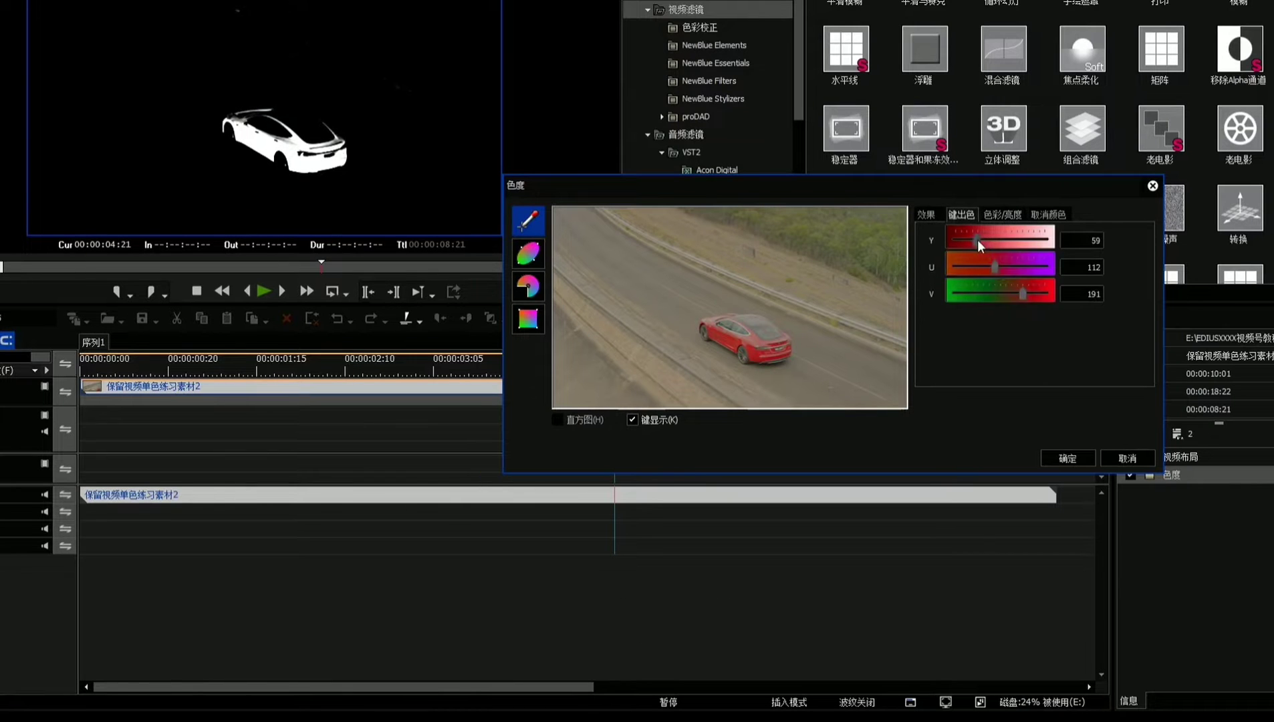
left_click(926, 214)
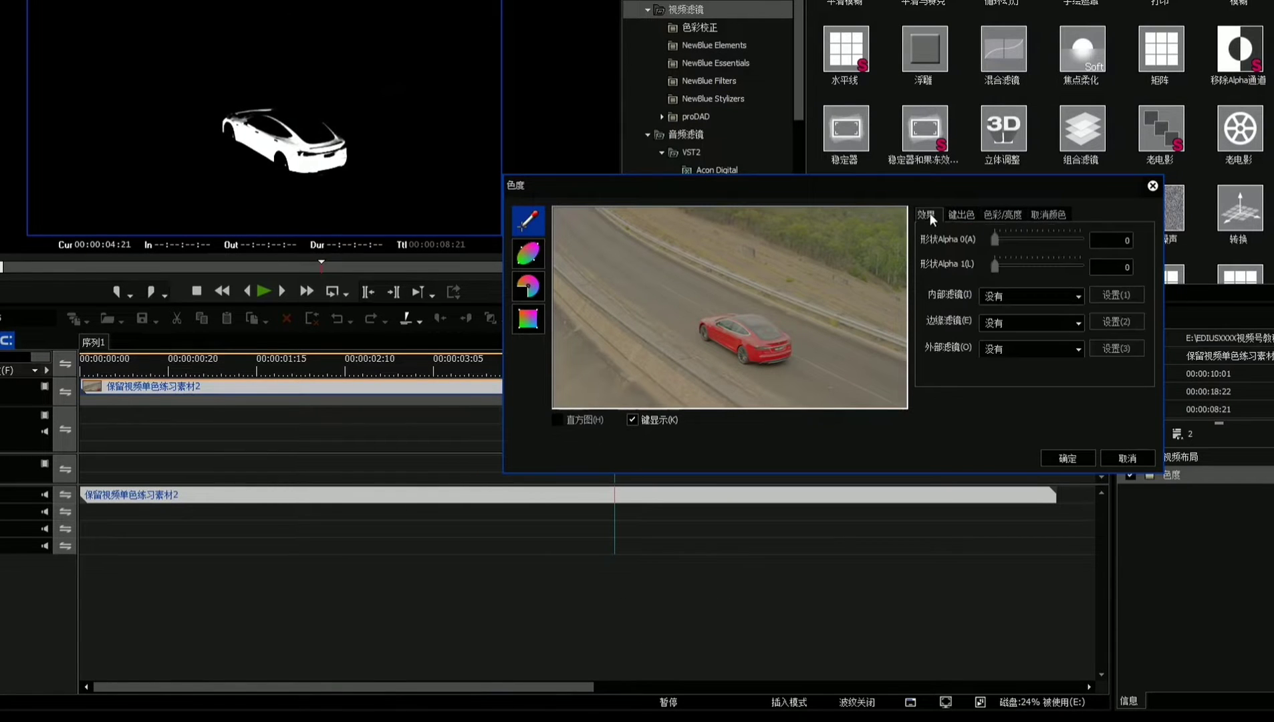
left_click(633, 421)
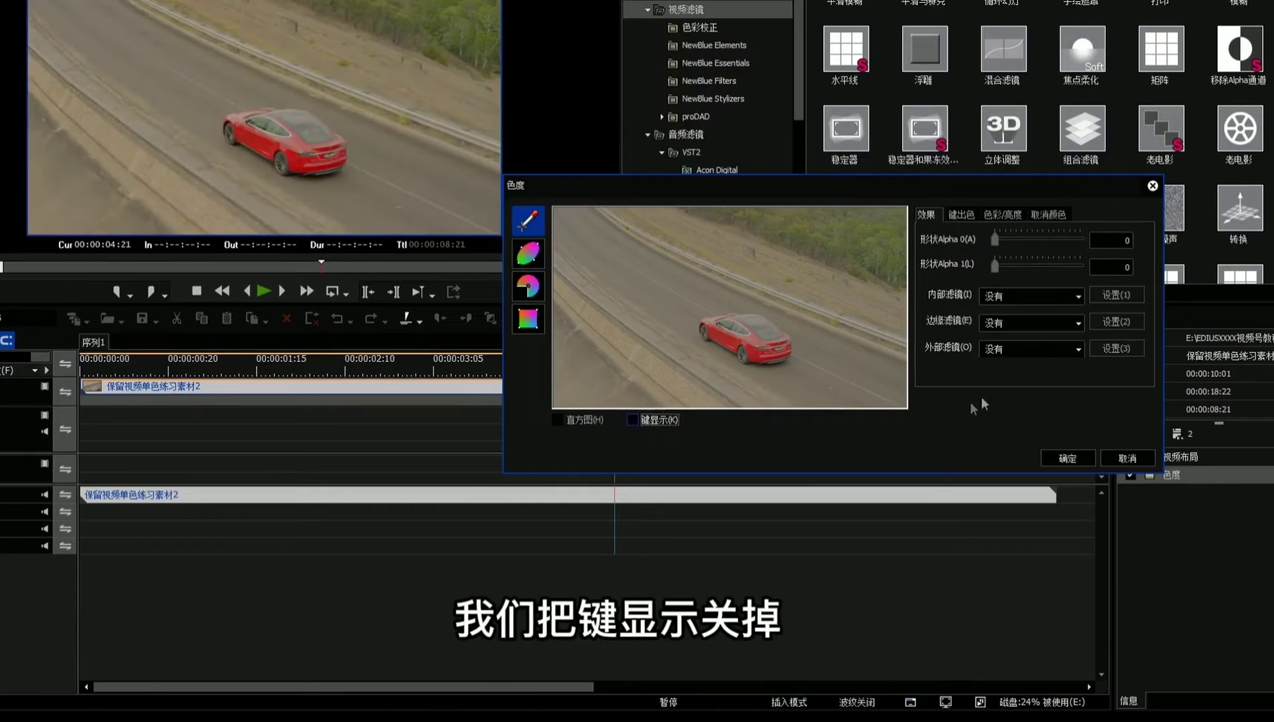
- Assign 原色校正 as the outer filter of the 色度 effect and lower its saturation to -100
left_click(1049, 347)
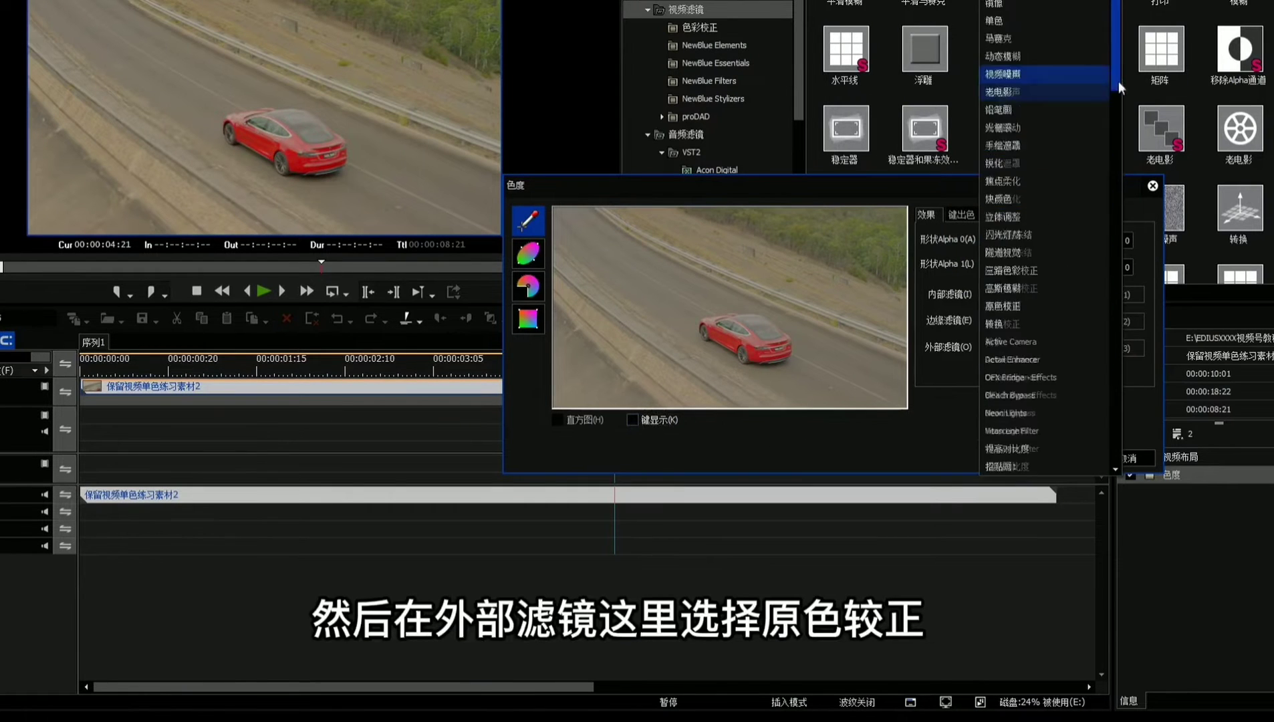
left_click_drag(1119, 81, 1120, 104)
left_click(1006, 181)
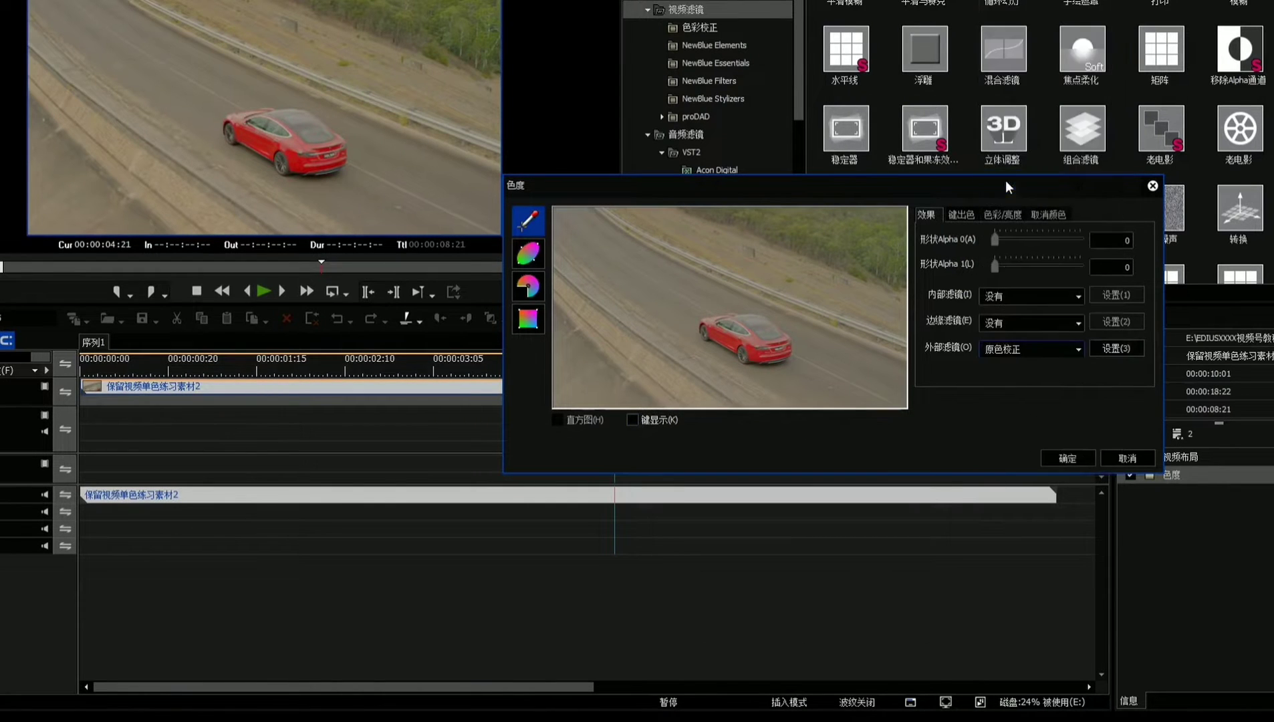
left_click(1124, 348)
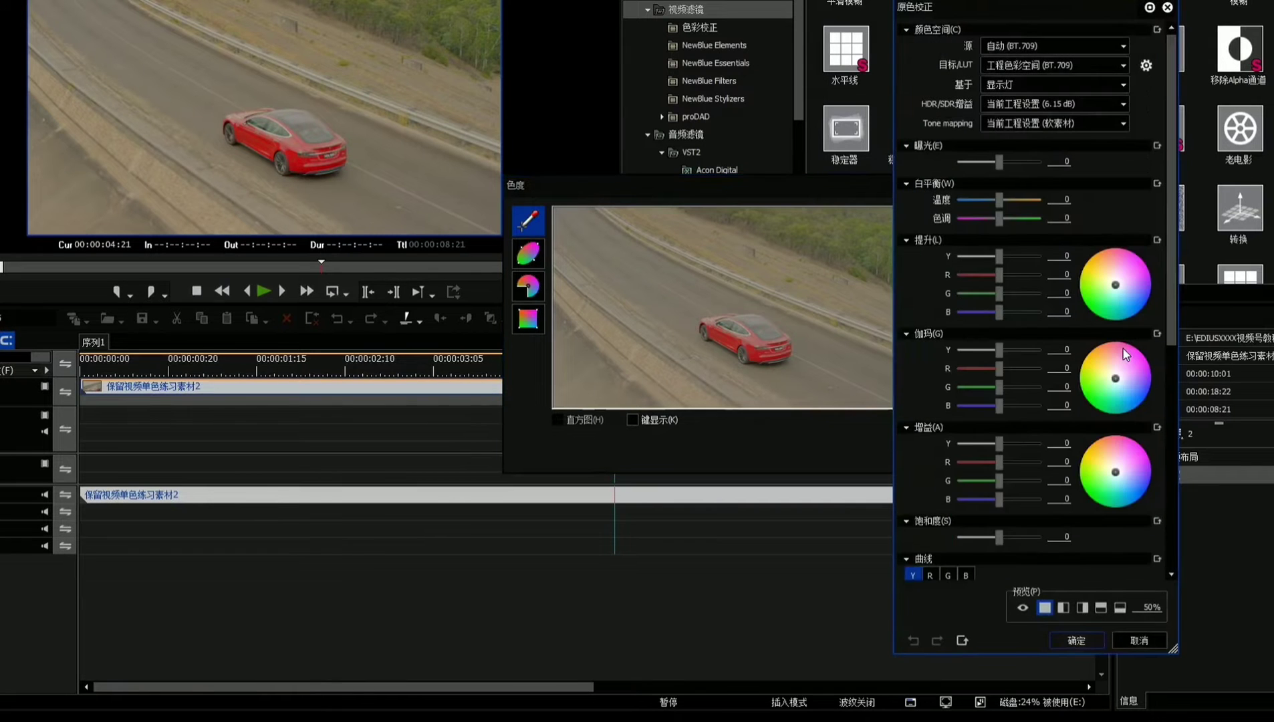
left_click_drag(1175, 119, 1172, 250)
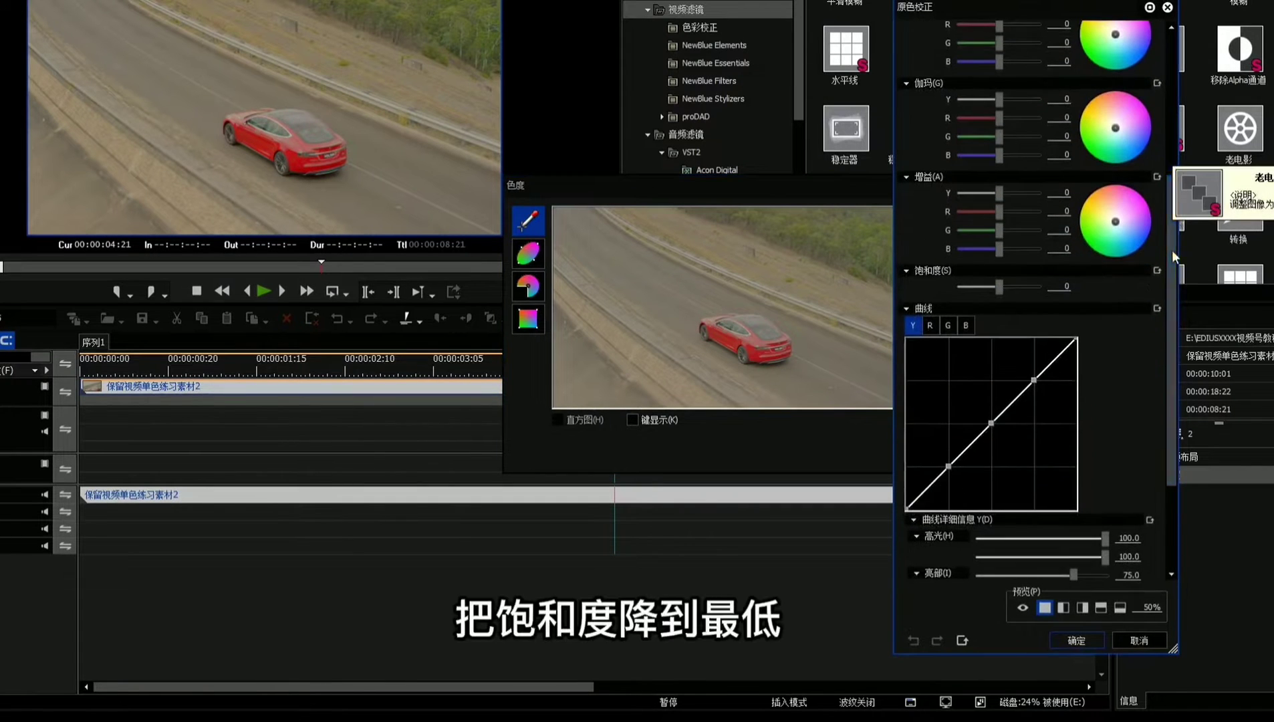
left_click_drag(998, 287, 903, 287)
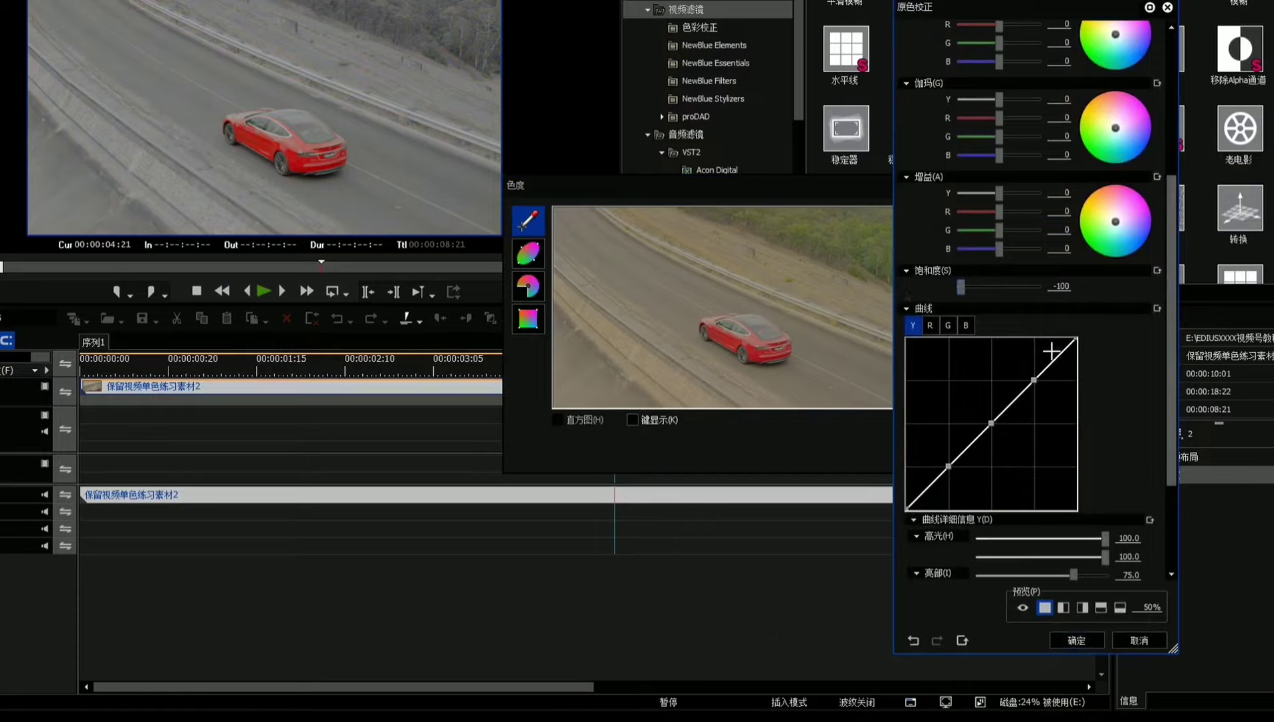
- Darken the outer area's Y curve with midtones 56.7/46.2 and darks 30.4/23.4, and apply the correction and the 色度 filter
left_click_drag(1176, 383, 1176, 486)
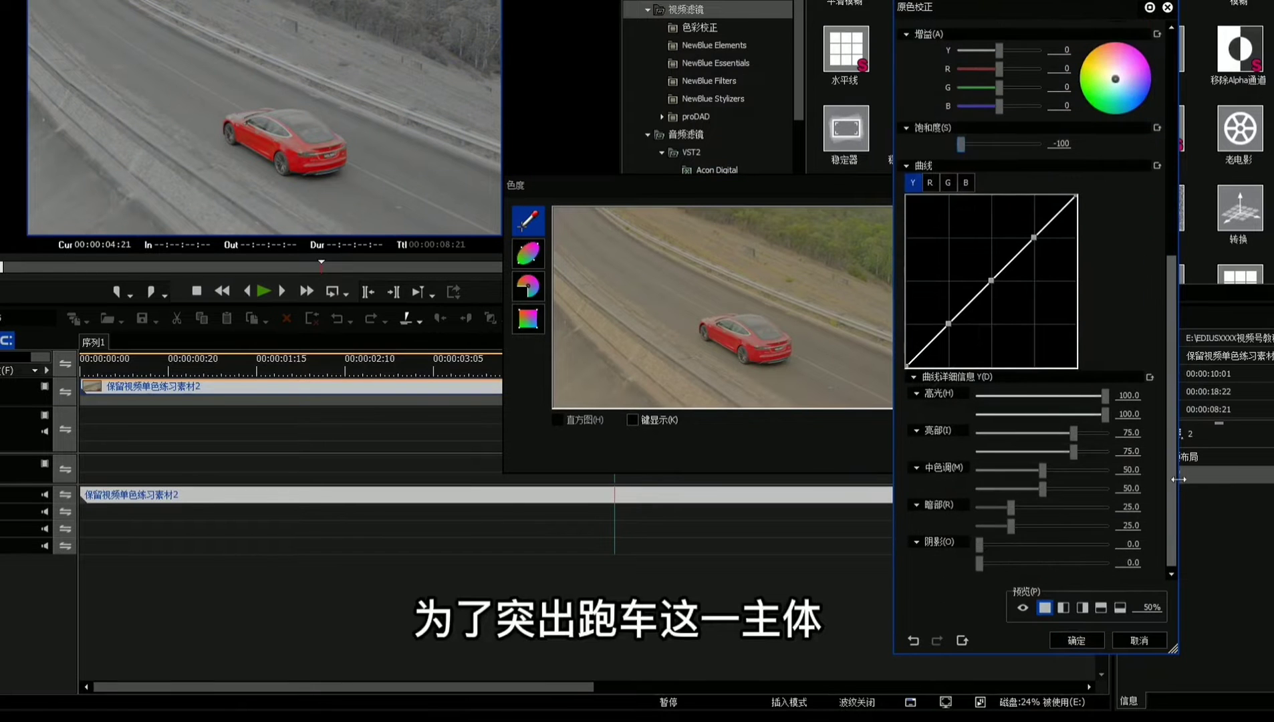
left_click_drag(1010, 506, 1051, 470)
left_click_drag(1010, 526, 1008, 527)
left_click_drag(1052, 470, 1036, 490)
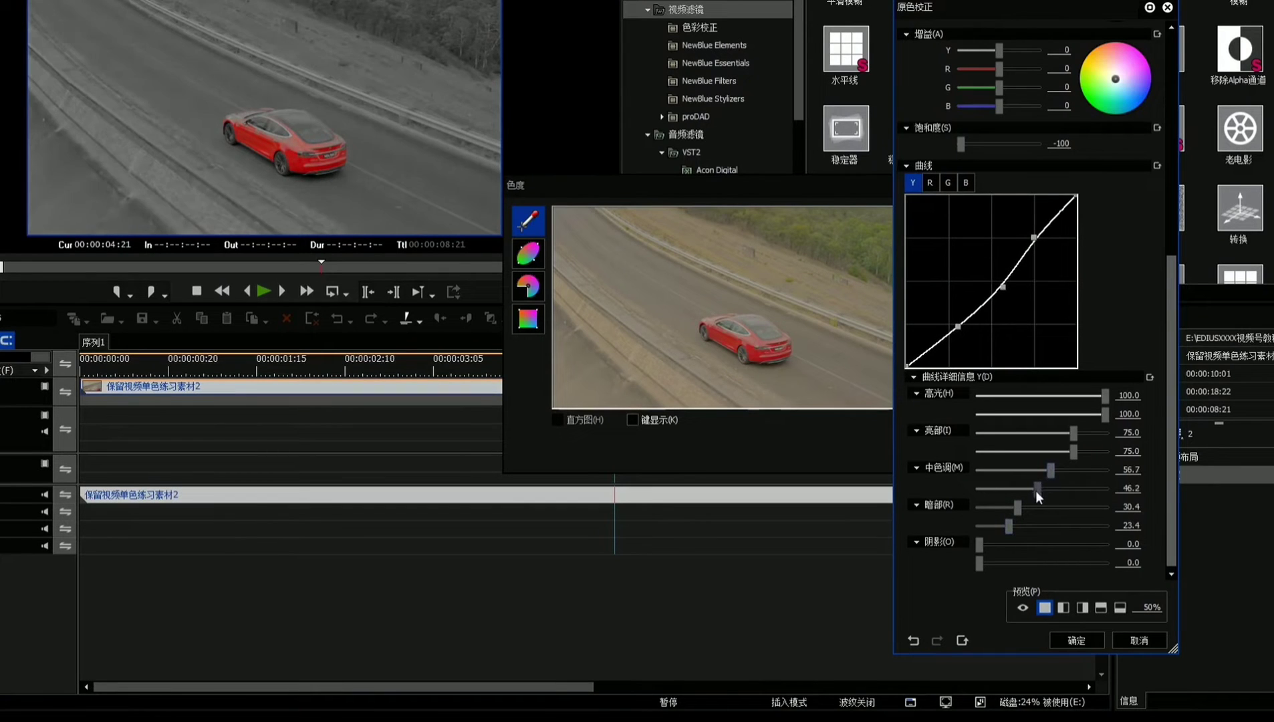
left_click(1076, 641)
left_click(1077, 461)
- Scrub through the single-color car clip and play it back from the start to review the effect
left_click_drag(234, 370, 477, 371)
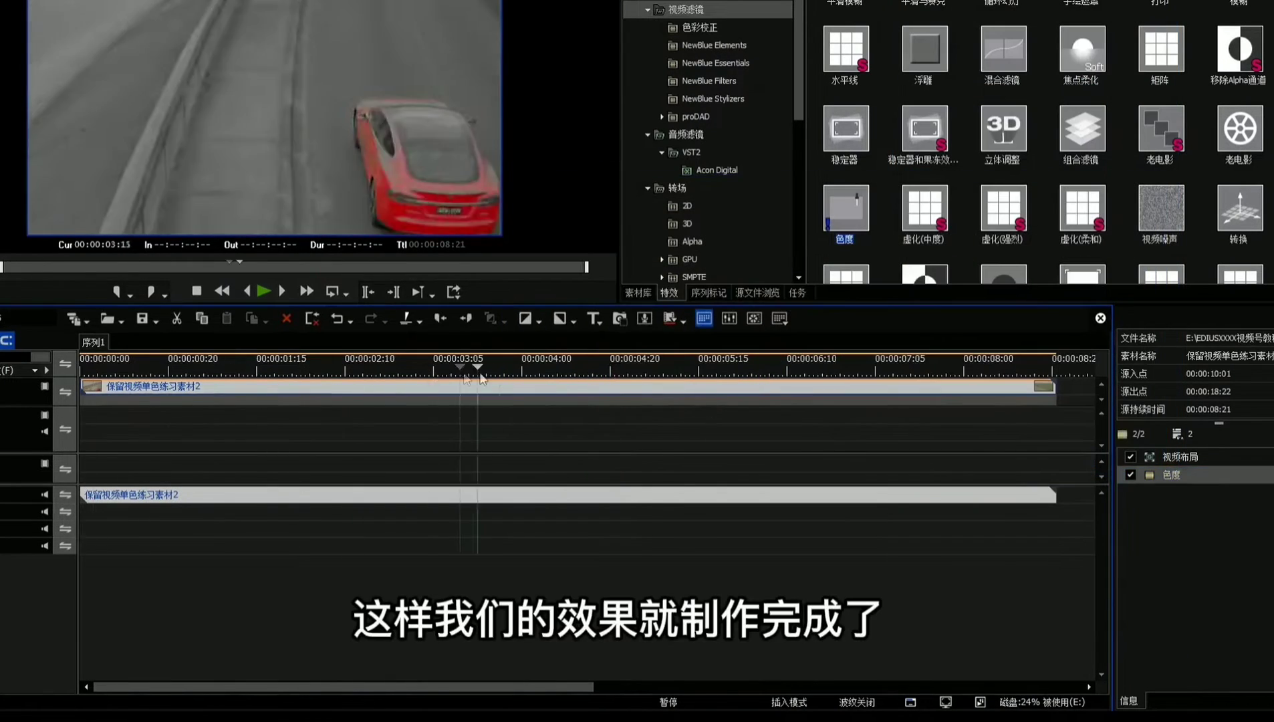
key("Home")
key("space")
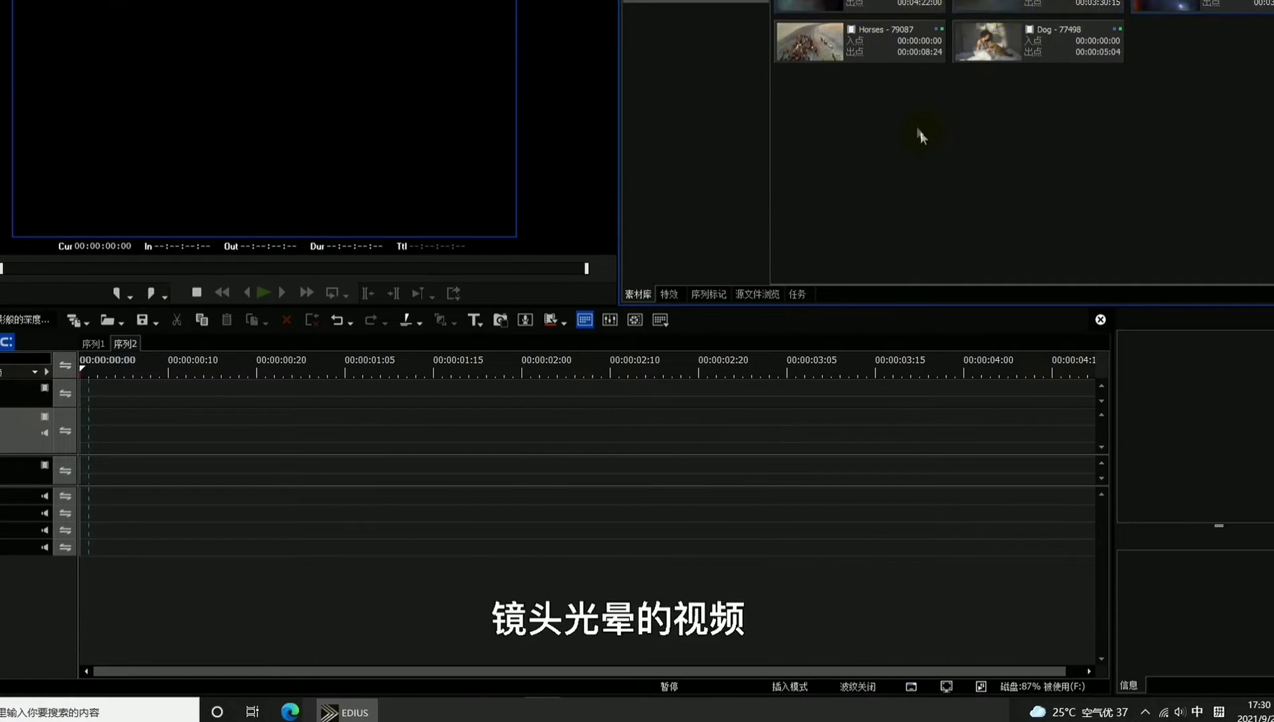
- Place the Horses - 79087 clip on the VA1 track and flare clip 3 on the V2 track, both starting at 00:00:00:00
left_click_drag(876, 42, 91, 422)
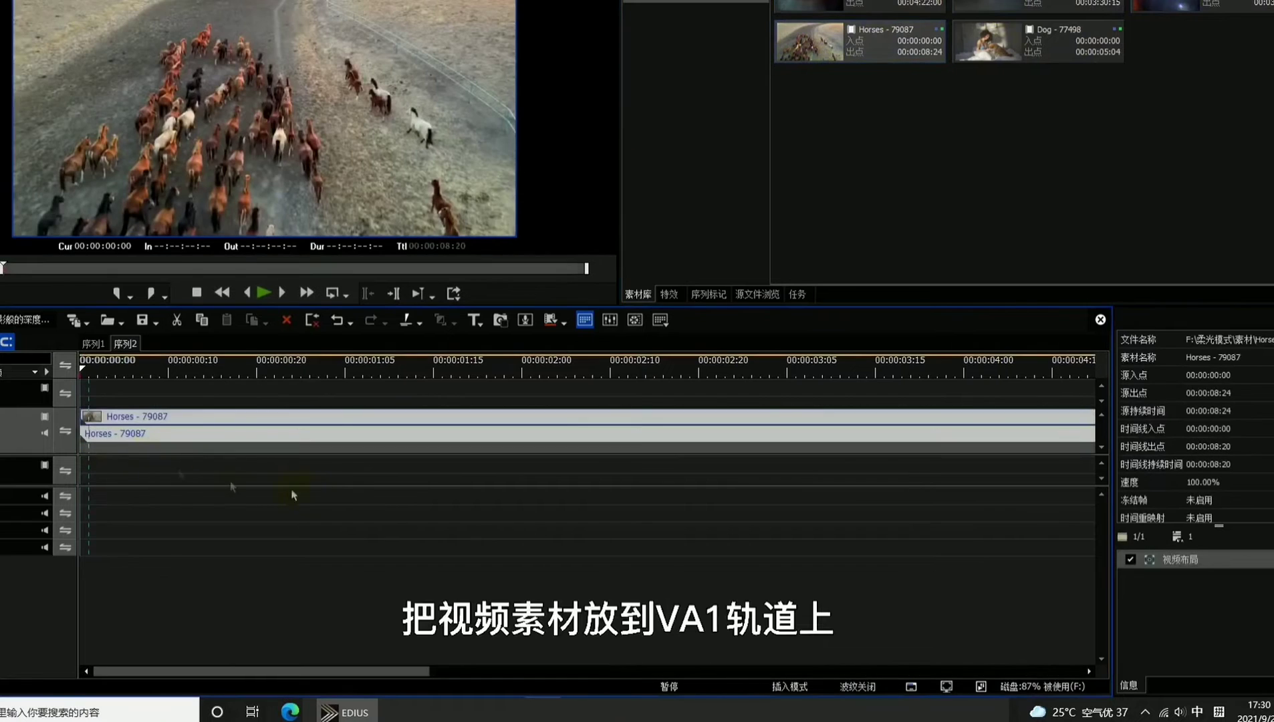
scroll(320, 520, "down", 1)
left_click(879, 158)
left_click_drag(833, 4, 97, 391)
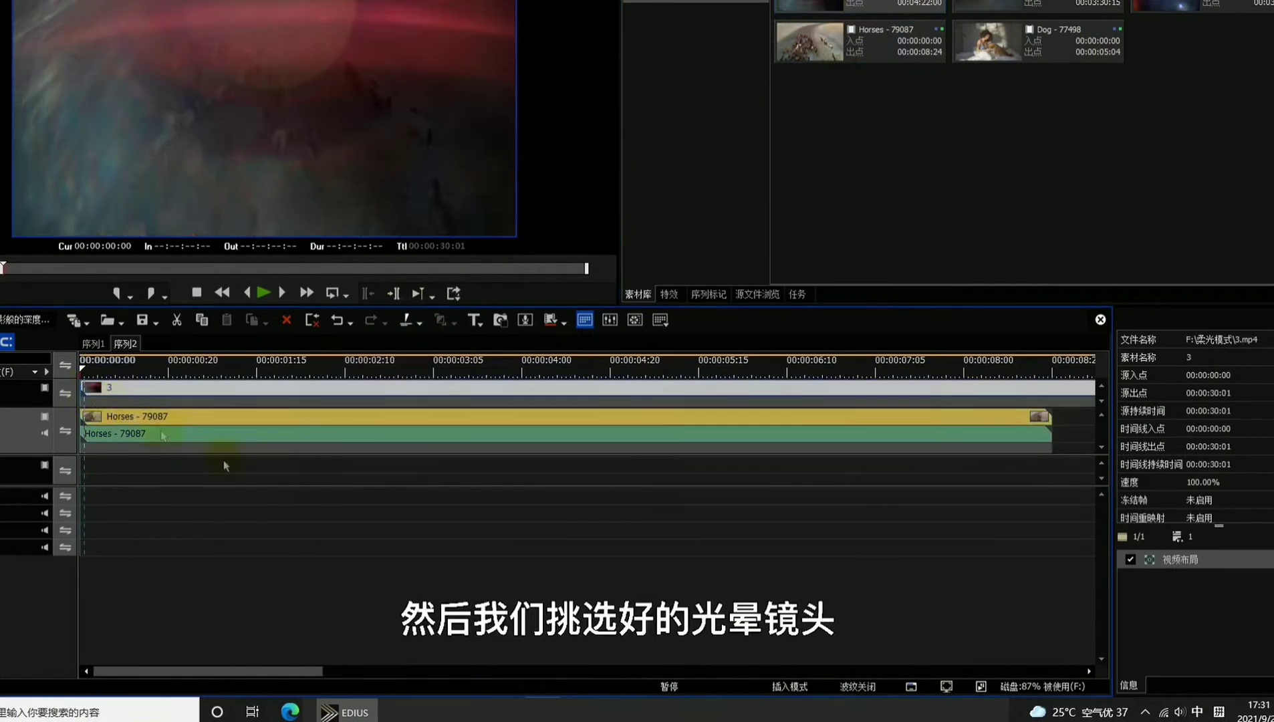
- Split flare clip 3 at 00:00:08:20, where the Horses clip ends, and delete the excess part
scroll(403, 501, "down", 2)
left_click(469, 373)
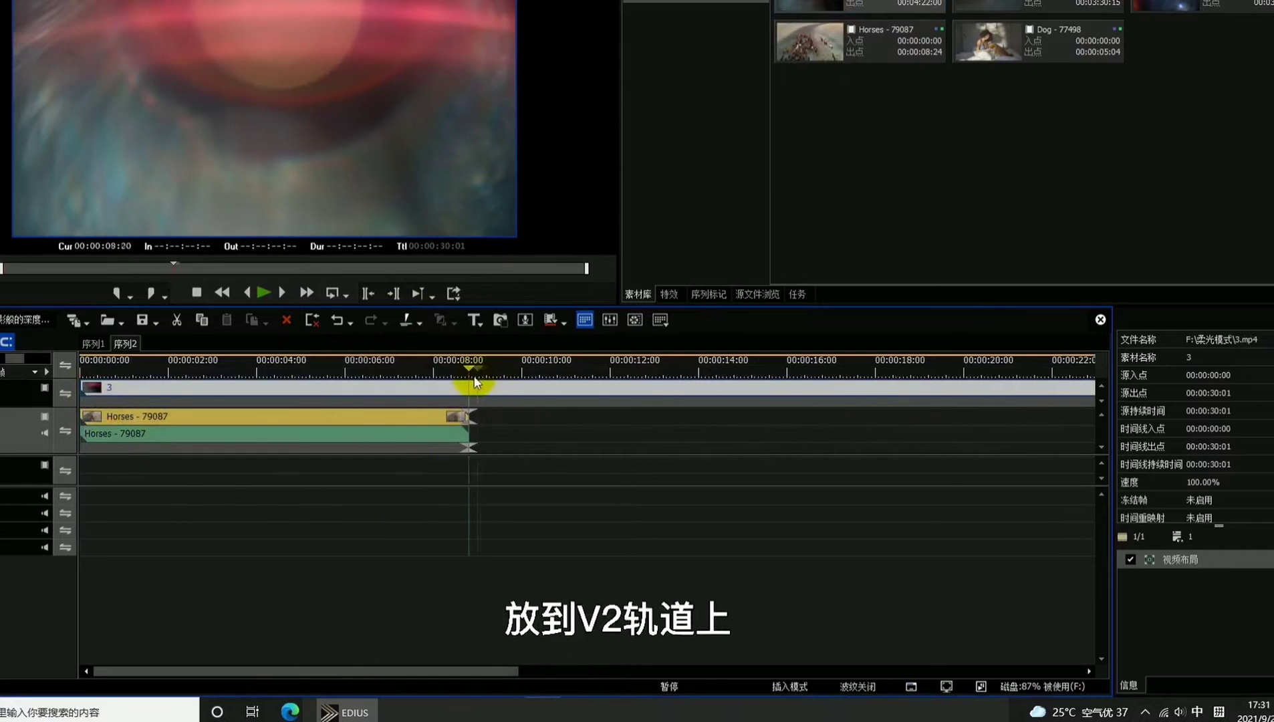
key("c")
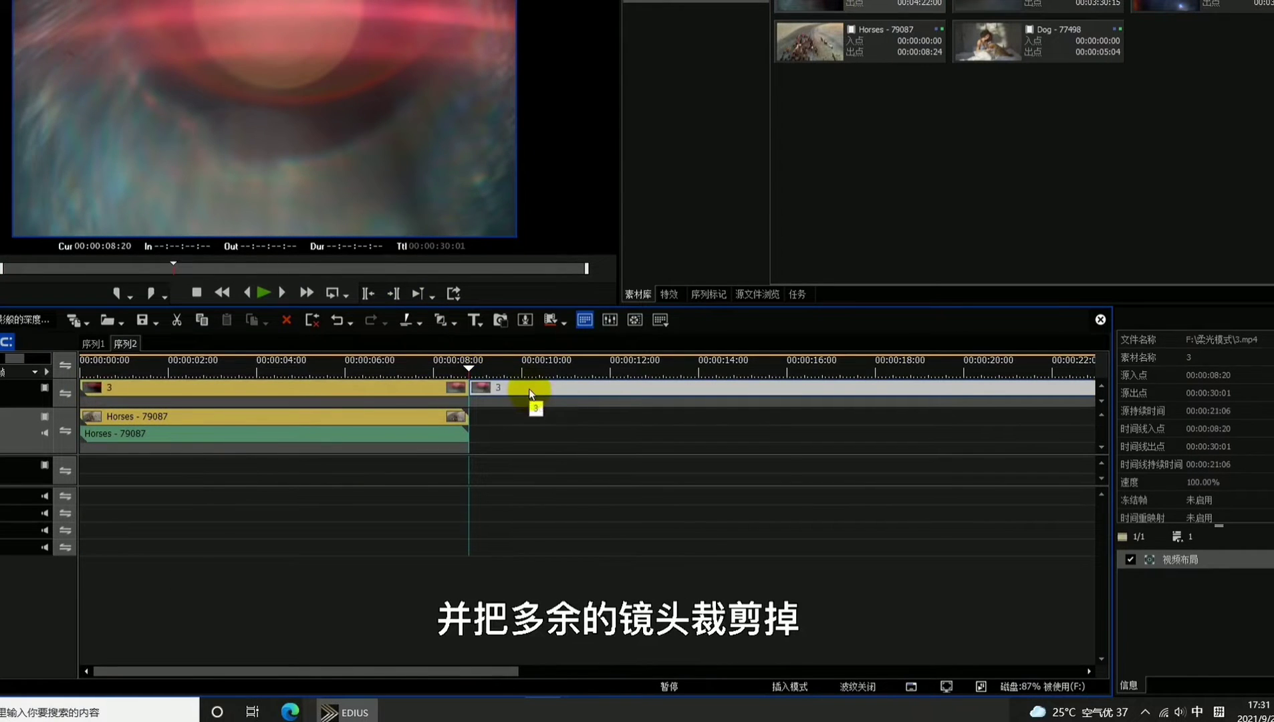
key("Delete")
- Apply the 柔光模式 blend effect to flare clip 3 above the Horses clip
left_click_drag(268, 372, 129, 418)
left_click(126, 416)
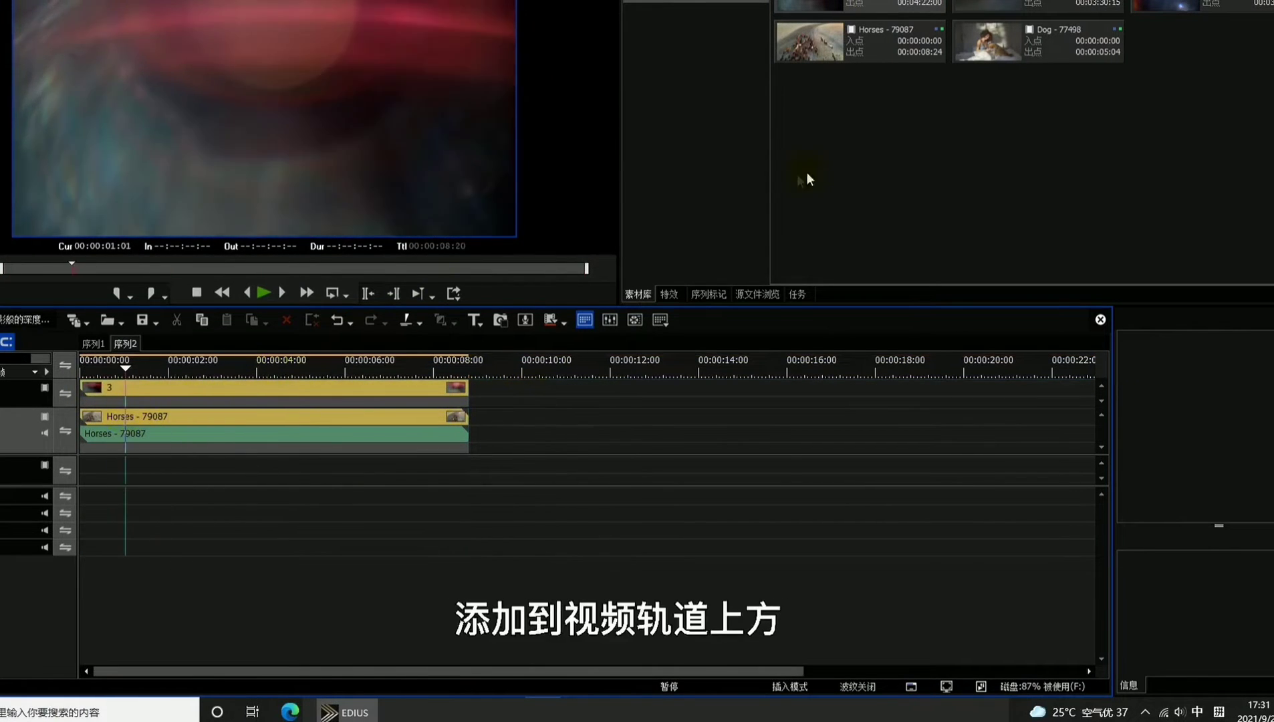
left_click(669, 294)
left_click(870, 91)
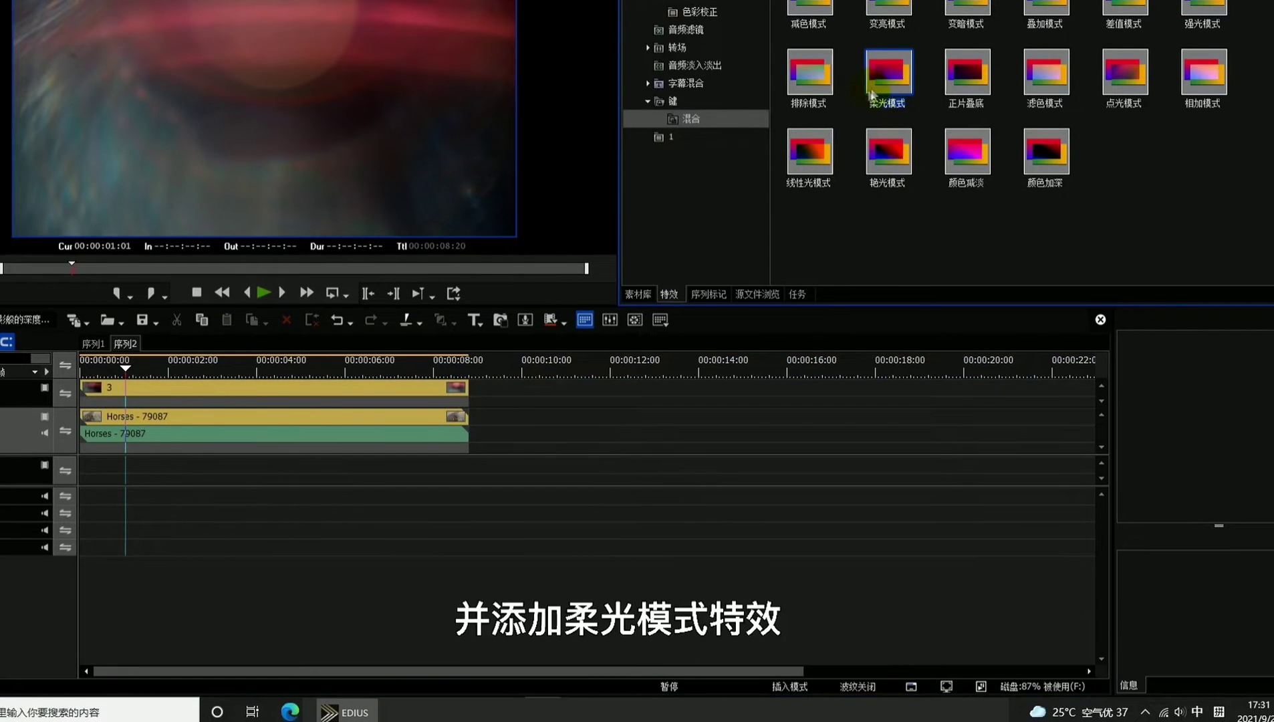
left_click_drag(557, 286, 387, 399)
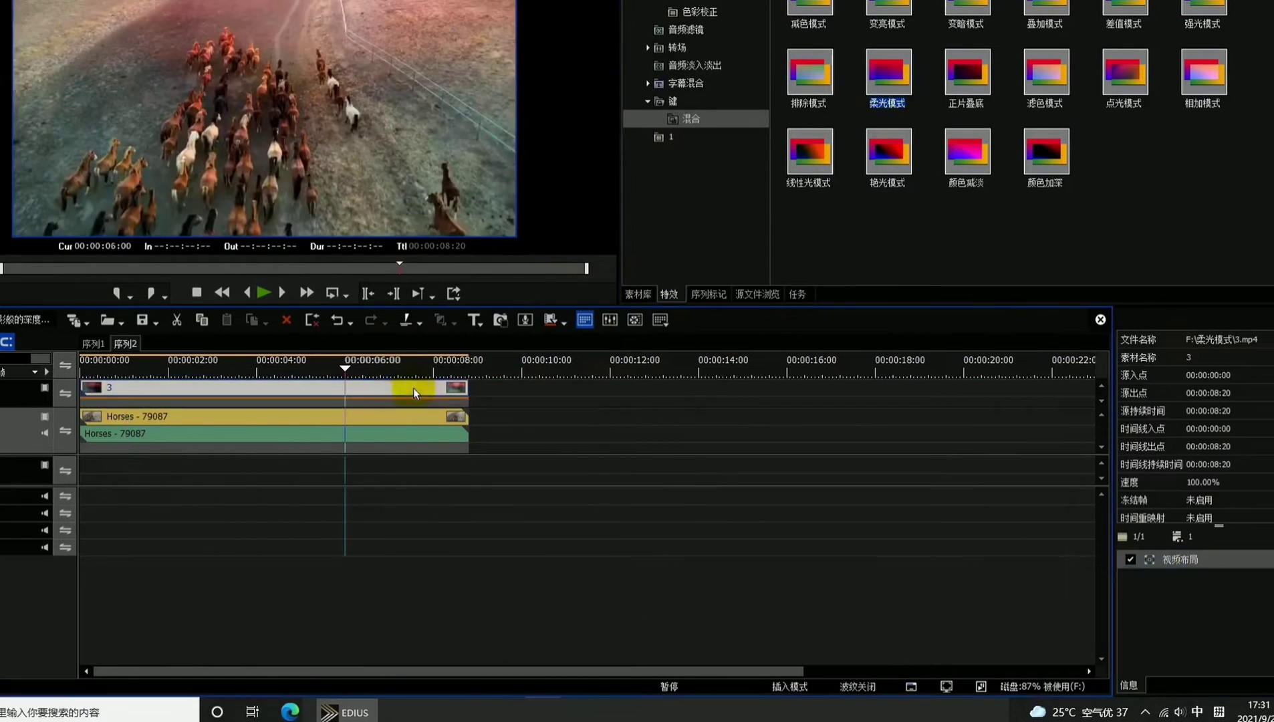
- Enlarge flare clip 3 to 122.44% and set its position to X 3.52%, Y -1.17% in the video layout
double_click(1180, 559)
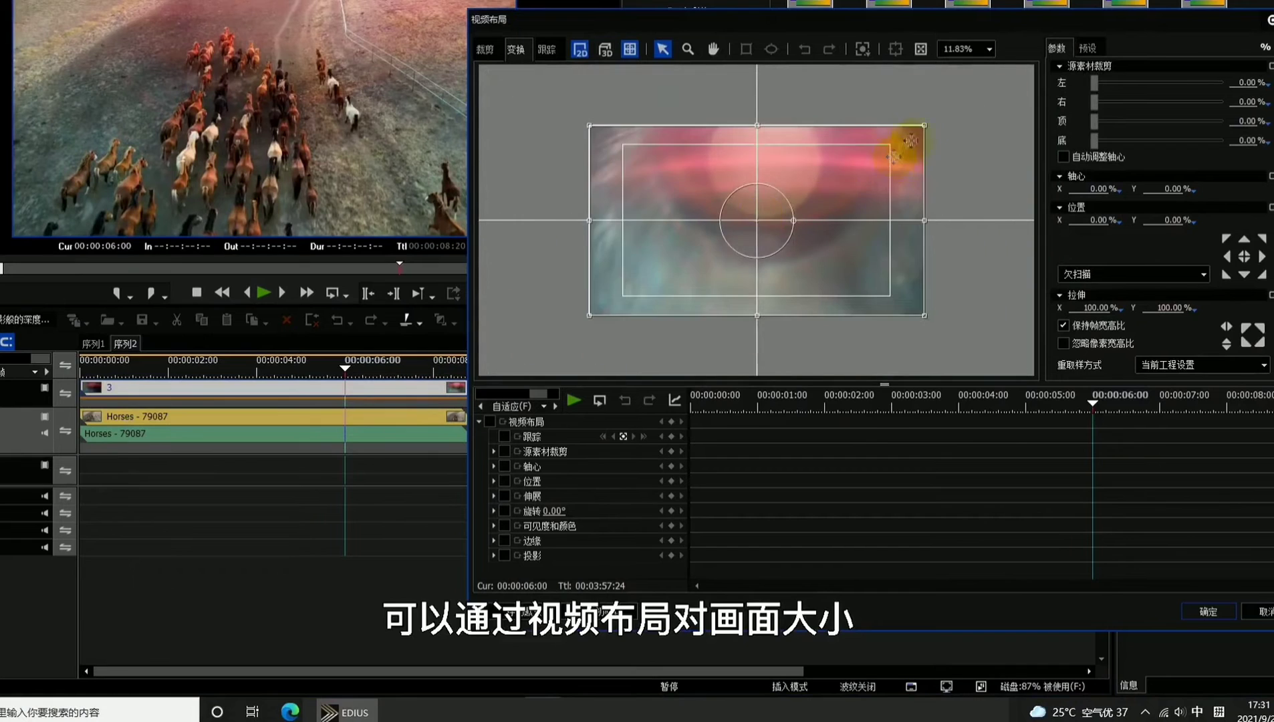
left_click_drag(959, 108, 963, 104)
mouse_move(789, 203)
left_mouse_down()
mouse_move(805, 200)
mouse_move(802, 218)
mouse_move(801, 201)
left_mouse_up()
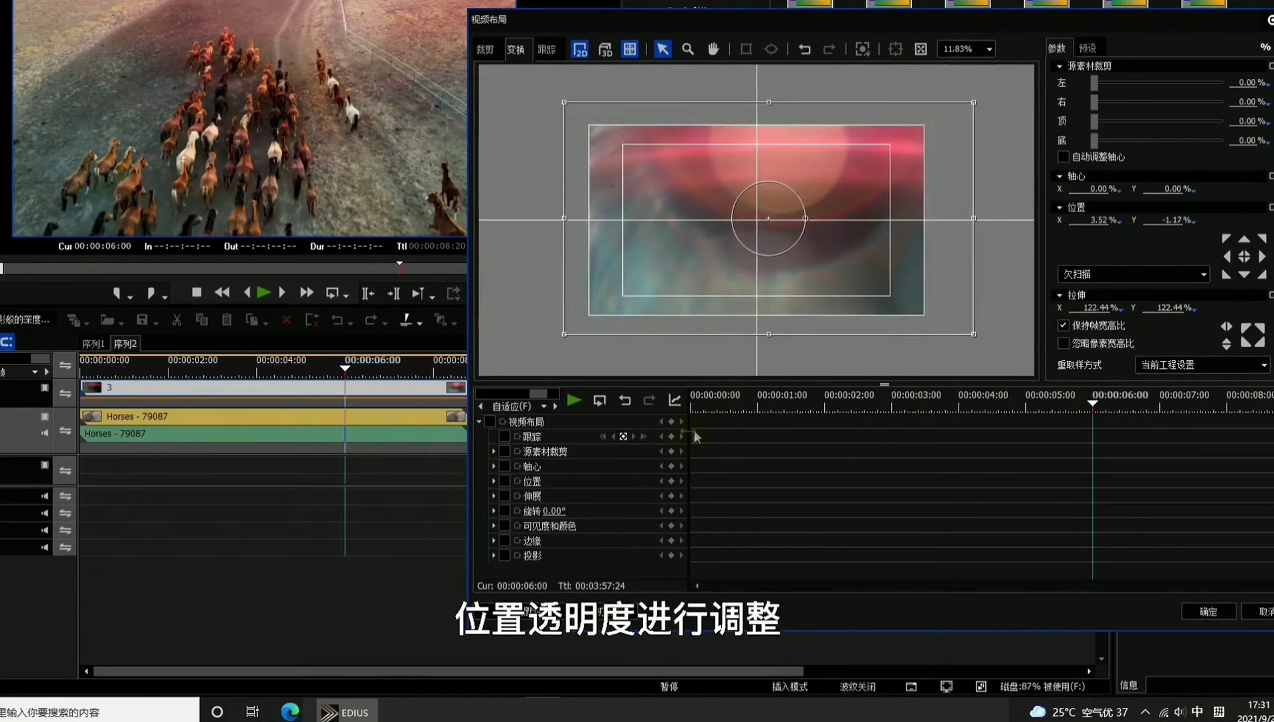
left_click(495, 526)
left_click_drag(622, 541, 707, 406)
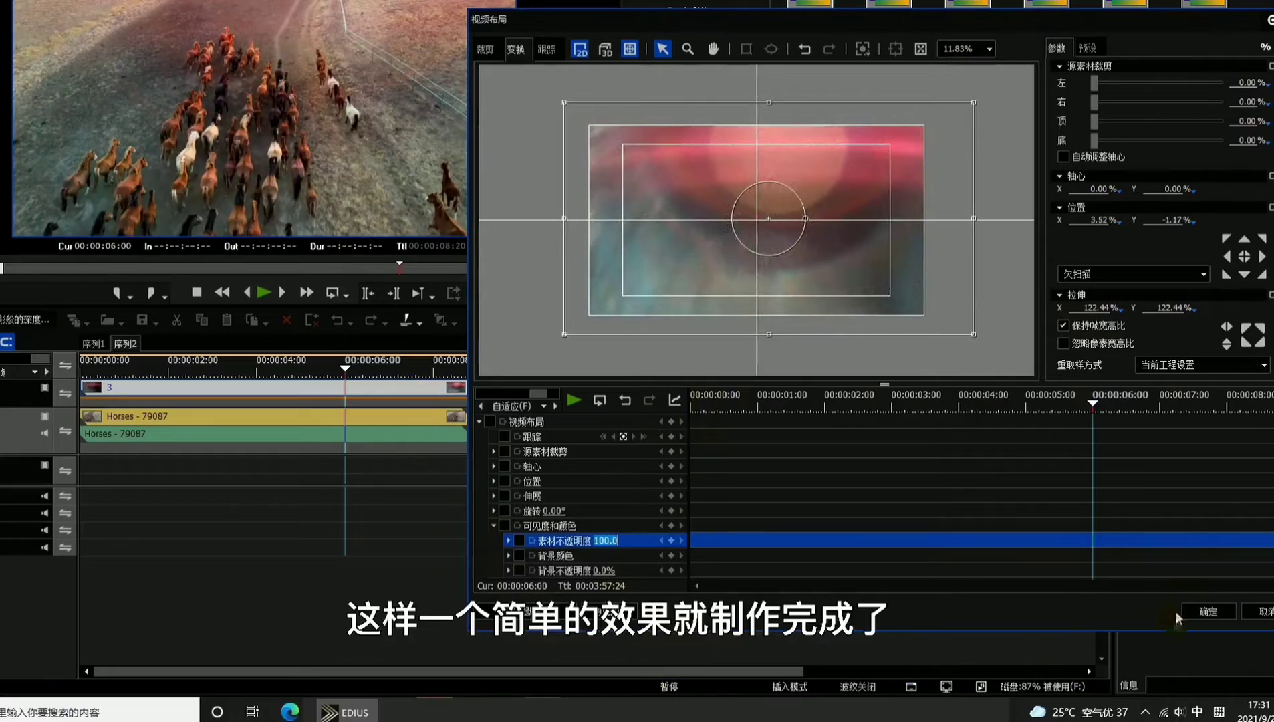
left_click(1208, 612)
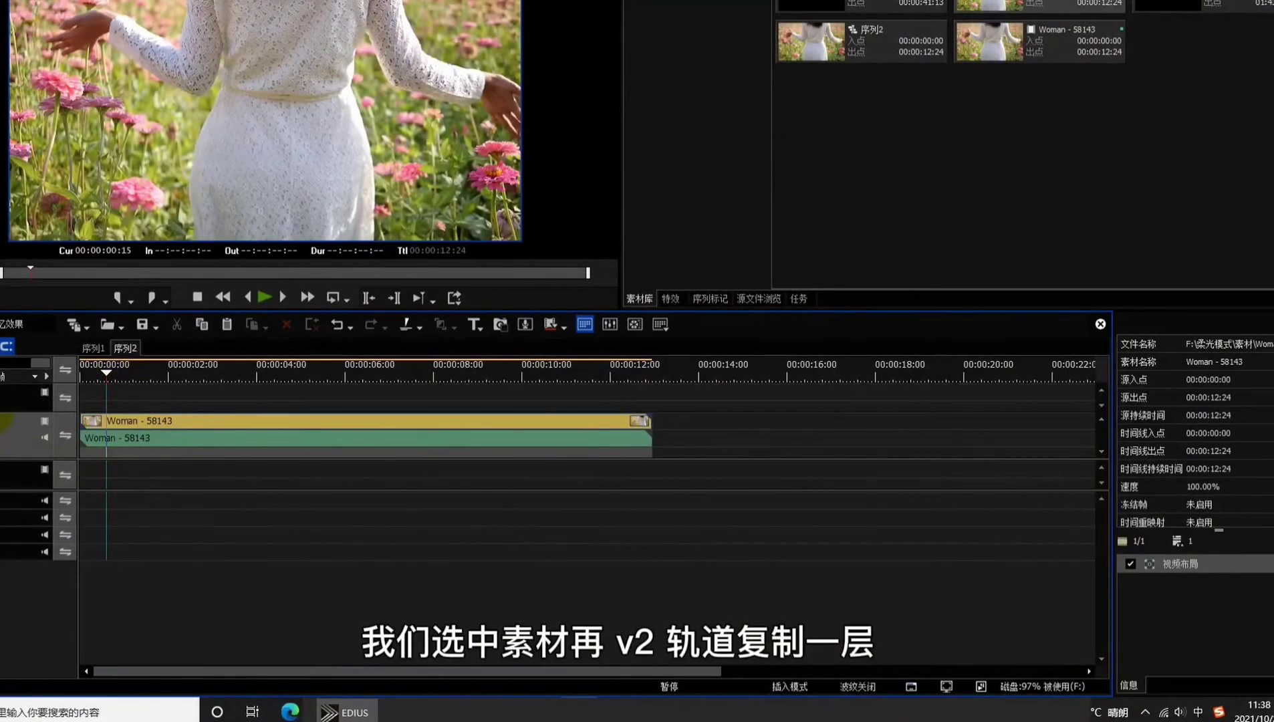
- Copy the Woman - 58143 clip onto the V2 track, starting at 00:00:00:00
left_click(13, 399)
key("Home")
left_click(121, 421)
key("ctrl+c")
key("ctrl+v")
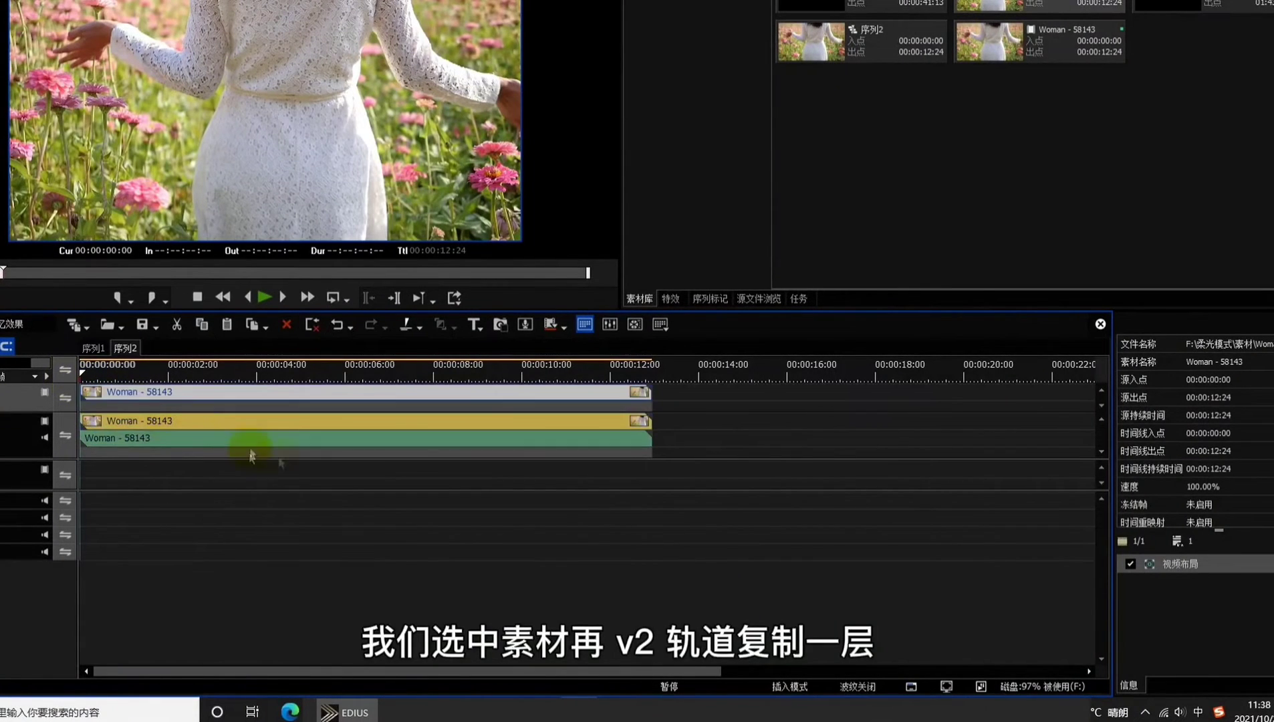
- Apply the 高斯模糊 filter to the Woman - 58143 copy on the V2 track
left_click(283, 375)
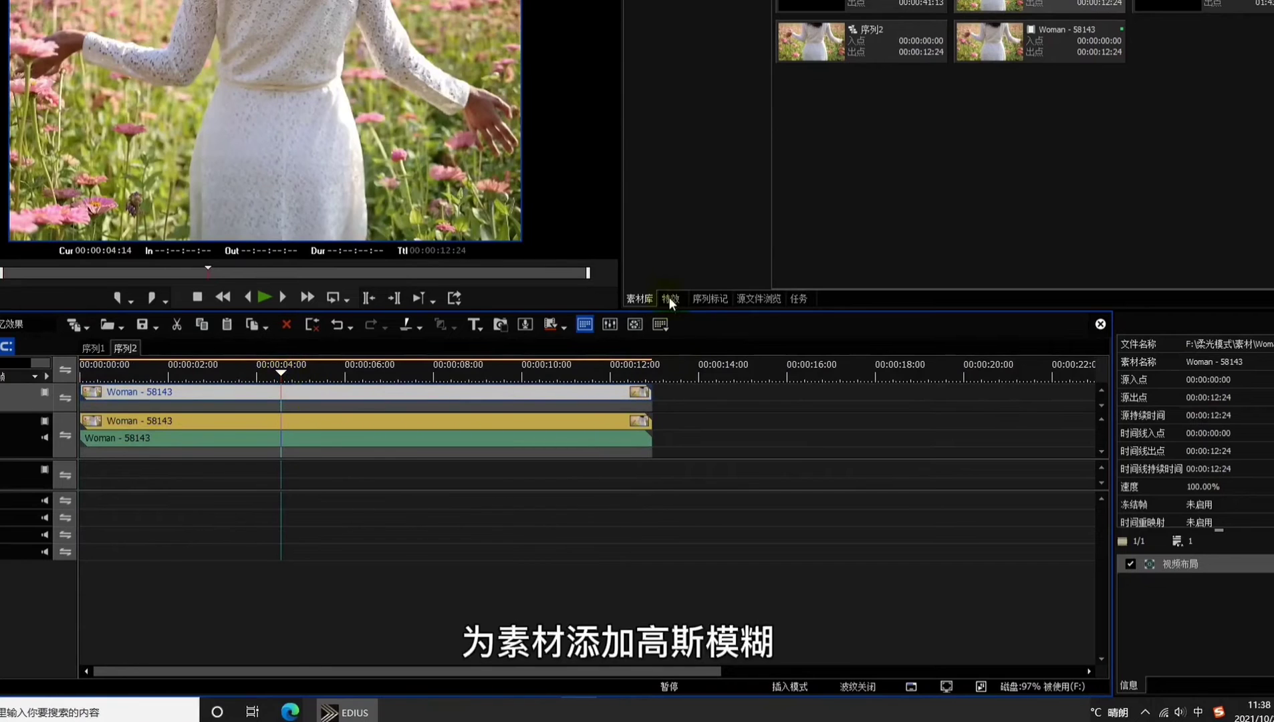
left_click(669, 299)
left_click(696, 1)
scroll(843, 271, "down", 5)
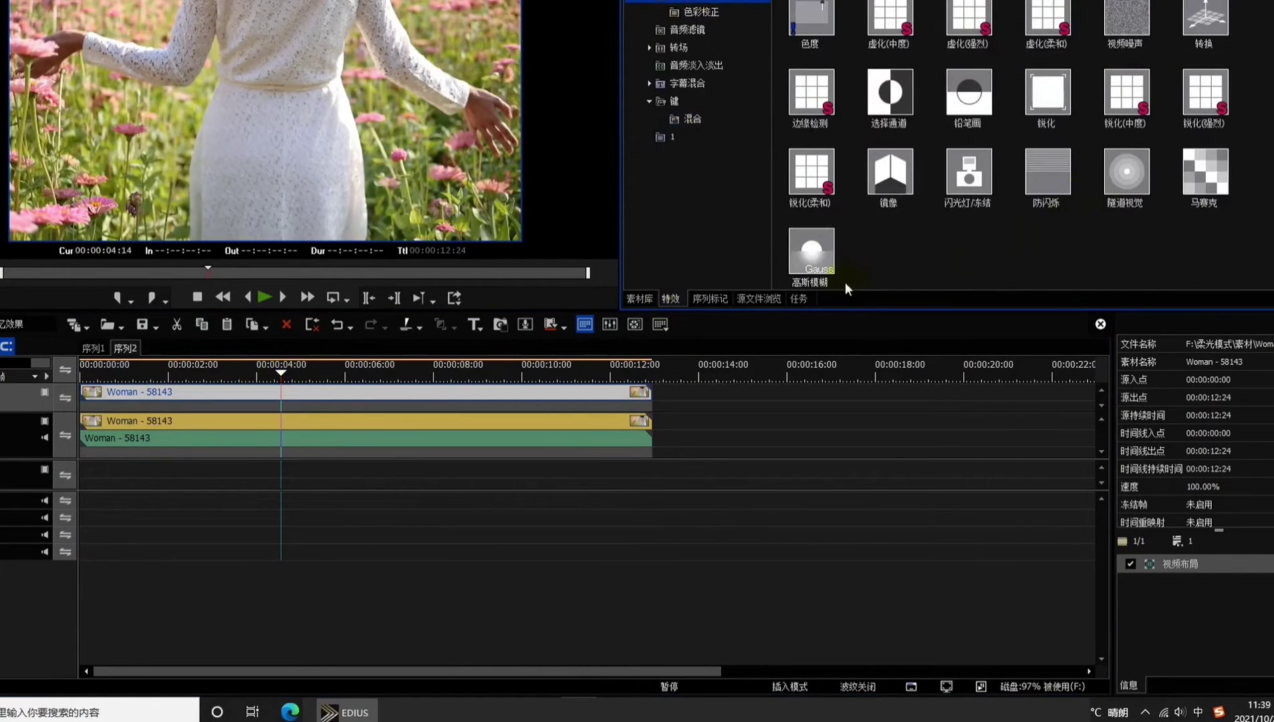
left_click_drag(809, 250, 489, 393)
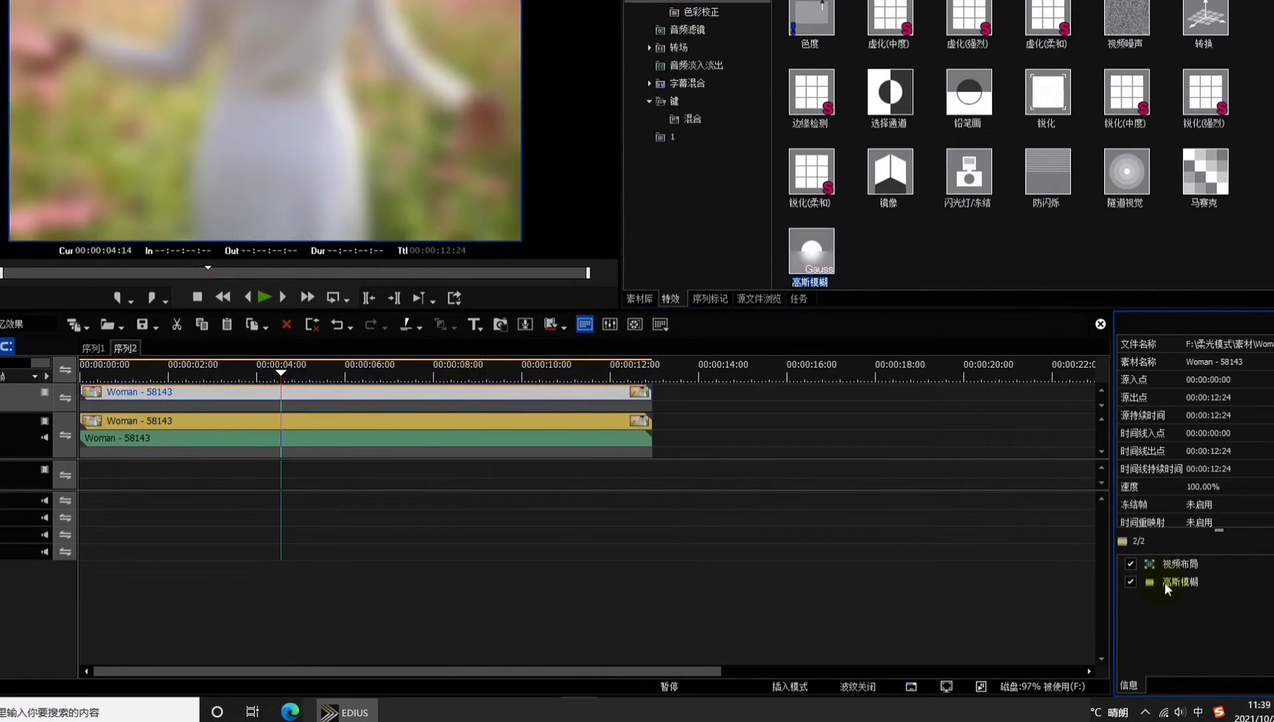
- Set the V2 clip's horizontal and vertical Gaussian blur to 6.0%
double_click(1165, 583)
left_click_drag(782, 368, 773, 367)
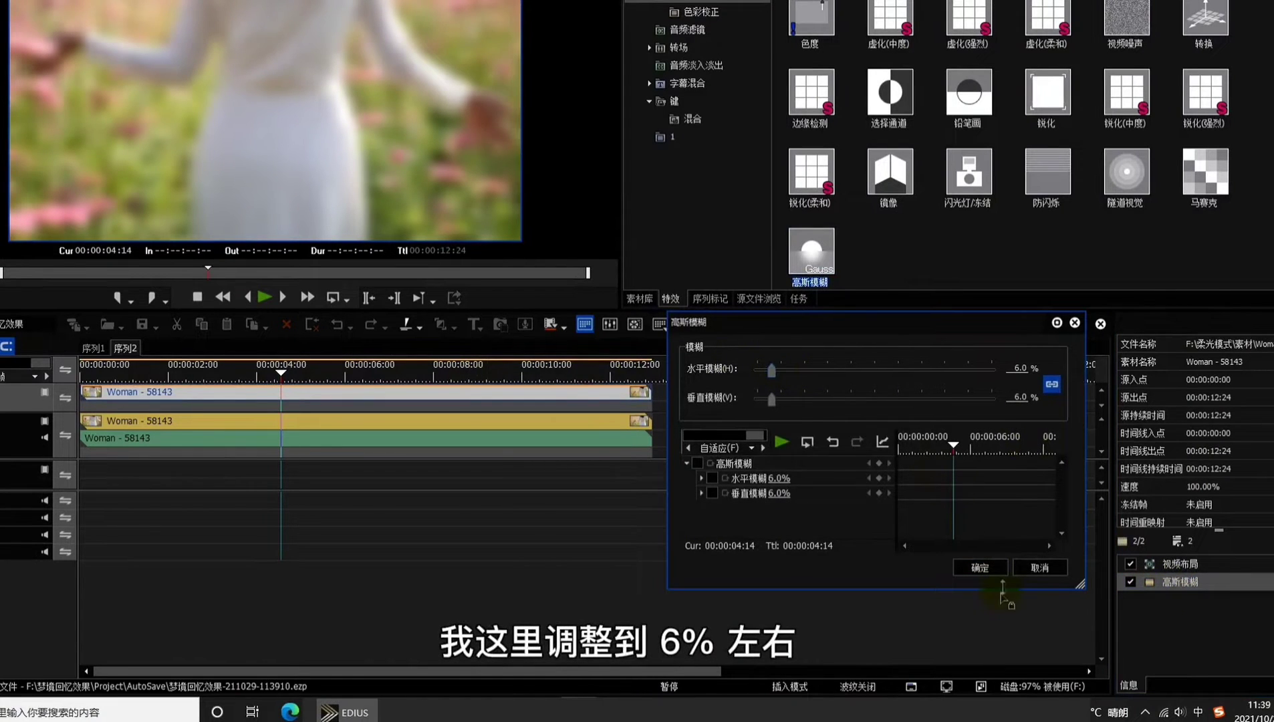
left_click(980, 567)
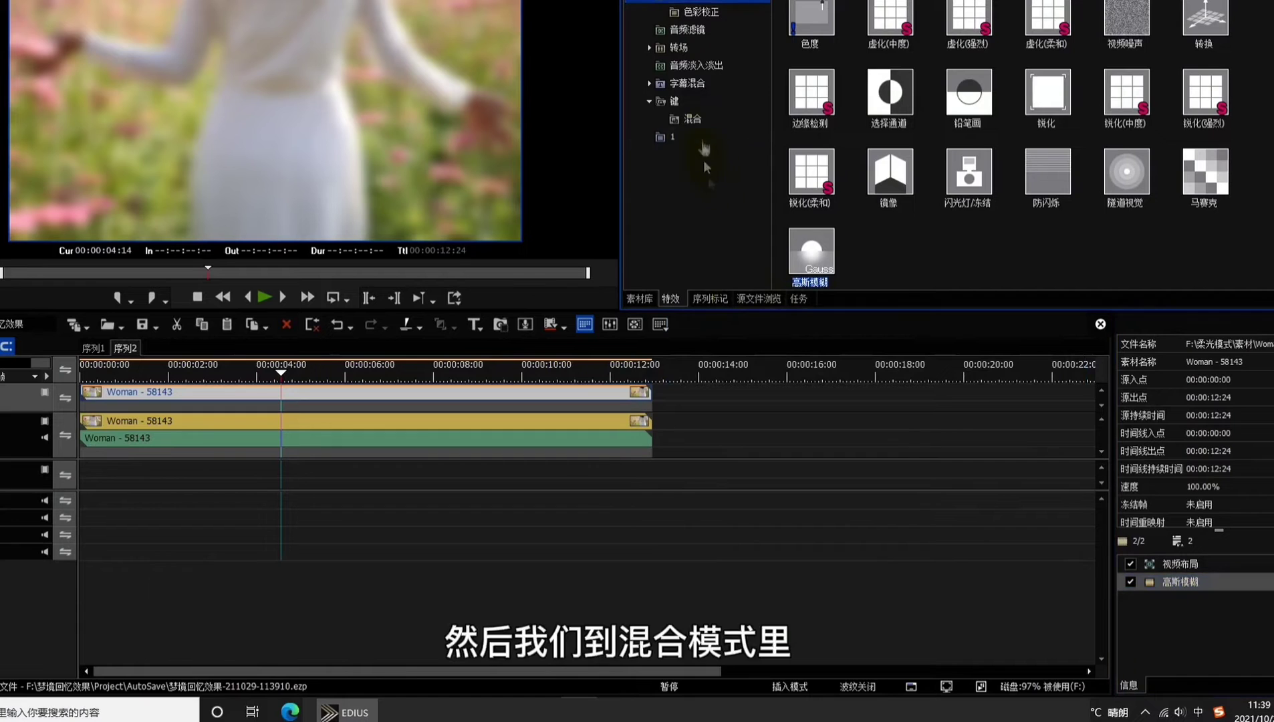
- Apply the 滤色模式 blend effect to the blurred Woman - 58143 clip on the V2 track
left_click(696, 119)
left_click_drag(1048, 72, 343, 412)
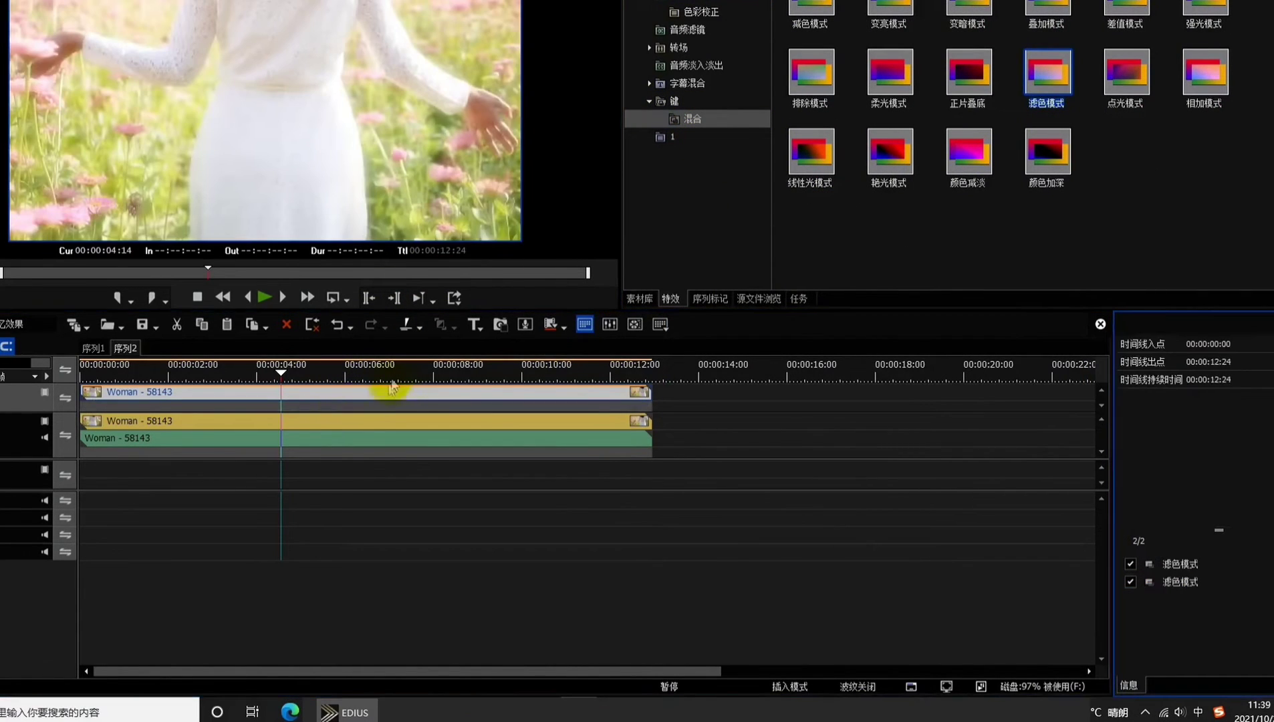
- Apply the 色彩平衡 color correction filter to the blurred Woman - 58143 clip on the V2 track
mouse_move(266, 376)
left_mouse_down()
mouse_move(207, 376)
mouse_move(266, 376)
left_mouse_up()
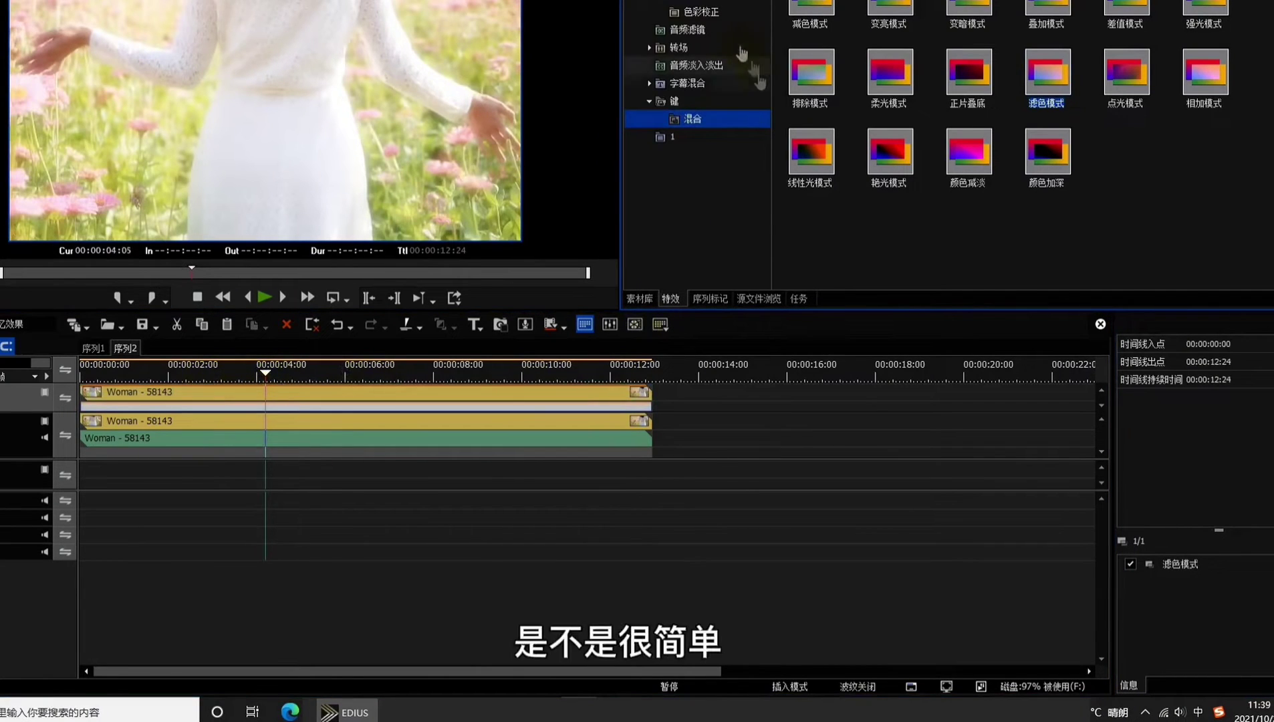
left_click(707, 15)
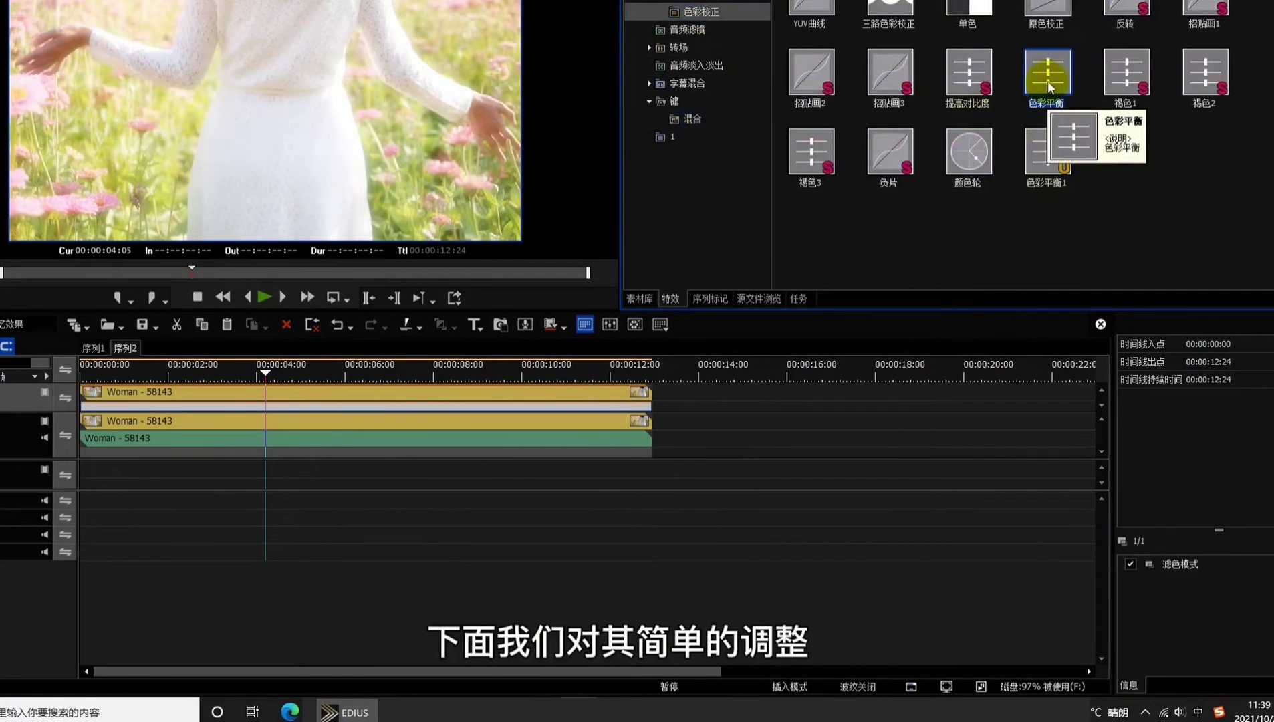
left_click_drag(479, 394, 479, 395)
- Set the 黄<->蓝 balance to -20 in the V2 clip's 色彩平衡 filter
double_click(1197, 604)
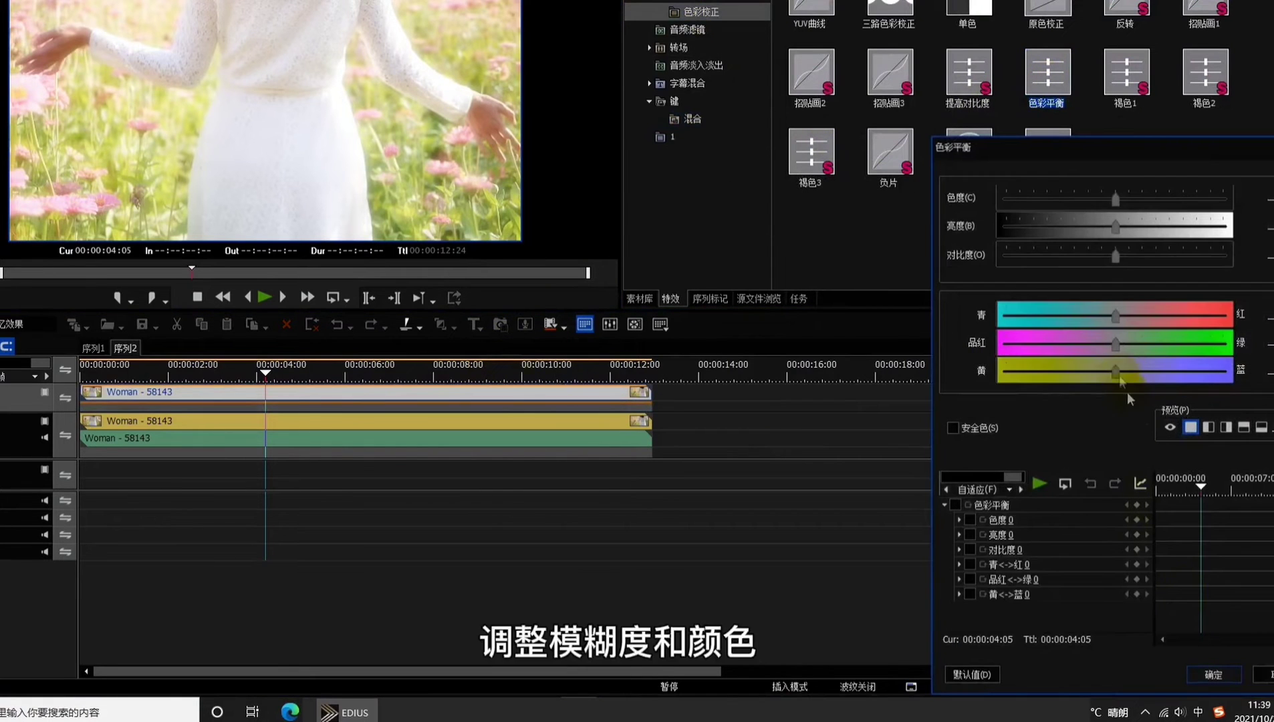
left_click_drag(1104, 371, 1098, 371)
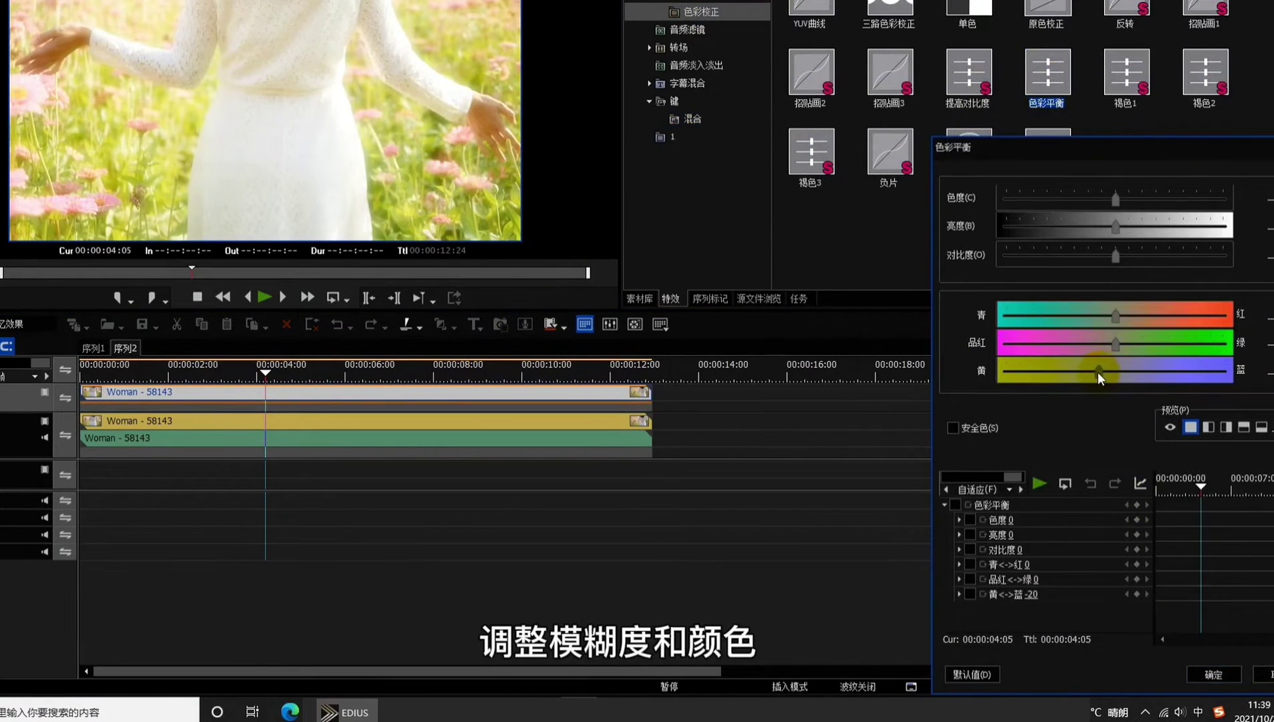
left_click(1117, 315)
left_click(1214, 674)
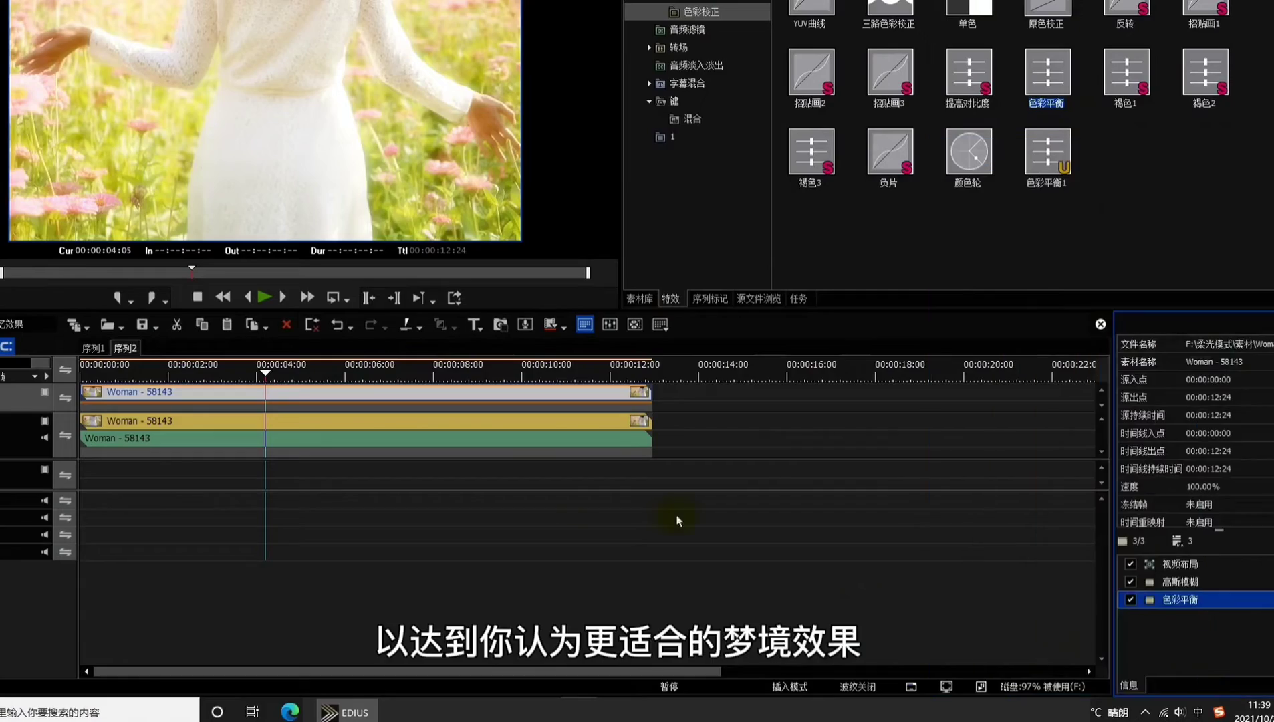
left_click(578, 506)
left_click(340, 458)
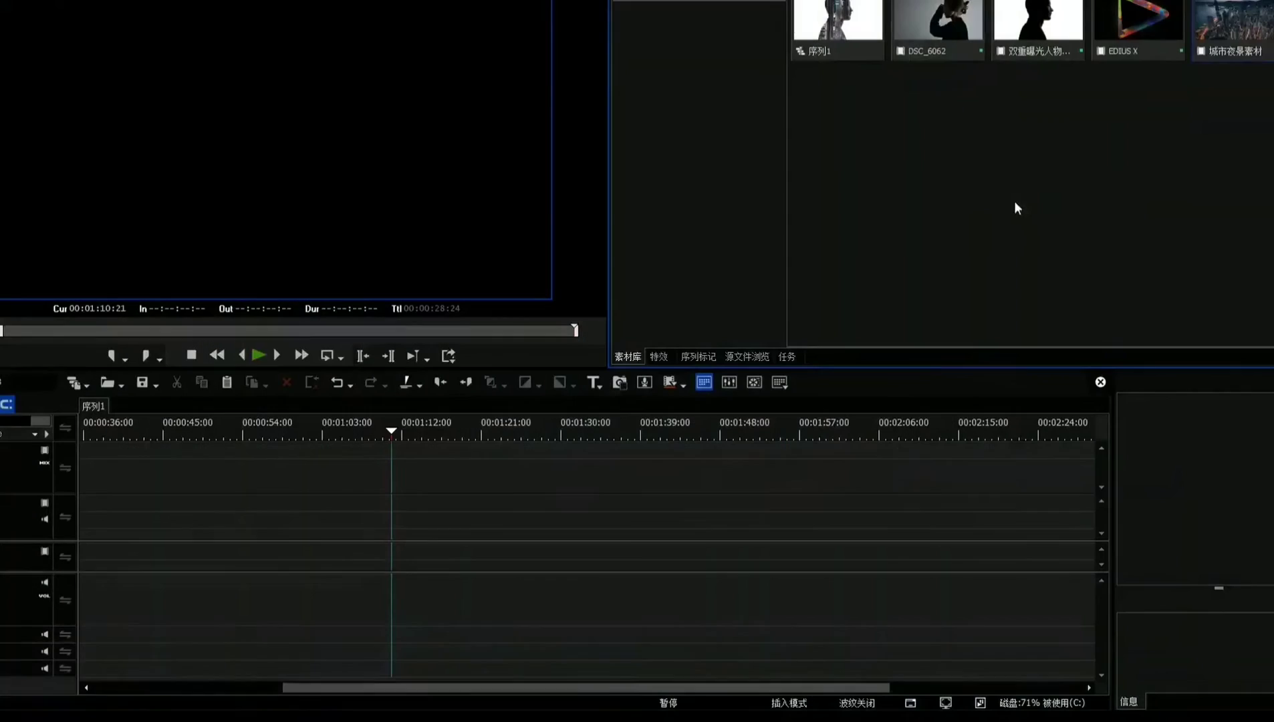
- Place DSC_6062 and 双重曝光人物素材 back to back on the lower video track, and 城市夜景素材 on the track above from 00:00:58:14
left_click_drag(1074, 186, 341, 503)
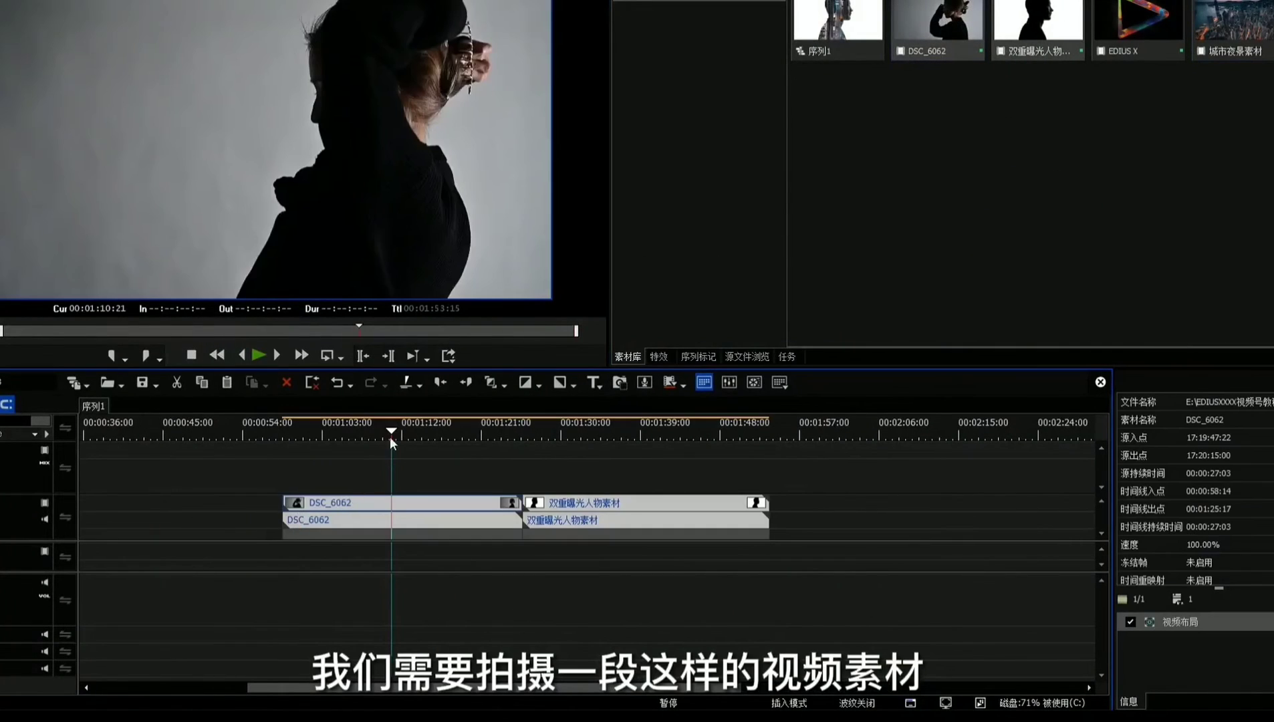
left_click_drag(391, 437, 580, 457)
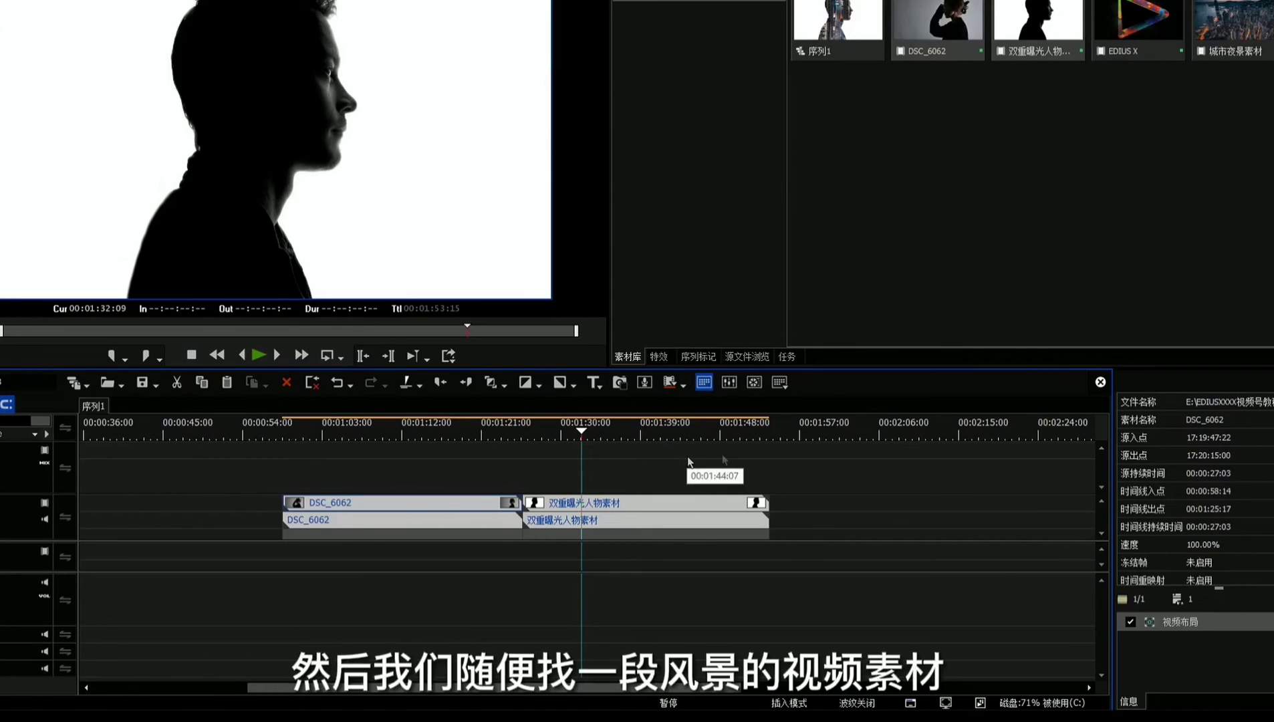
left_click_drag(1197, 92, 403, 463)
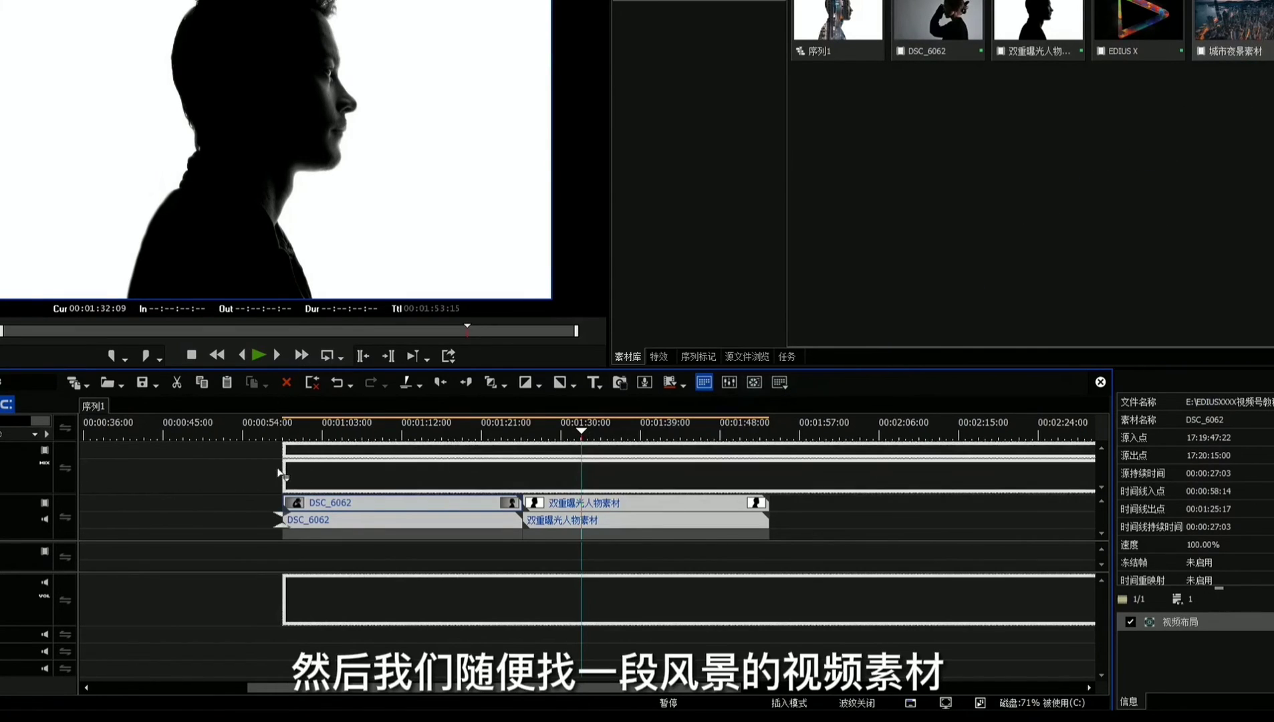
left_click_drag(280, 474, 395, 475)
- Apply the 滤色模式 blend effect to the 城市夜景素材 clip on the upper video track
left_click(659, 356)
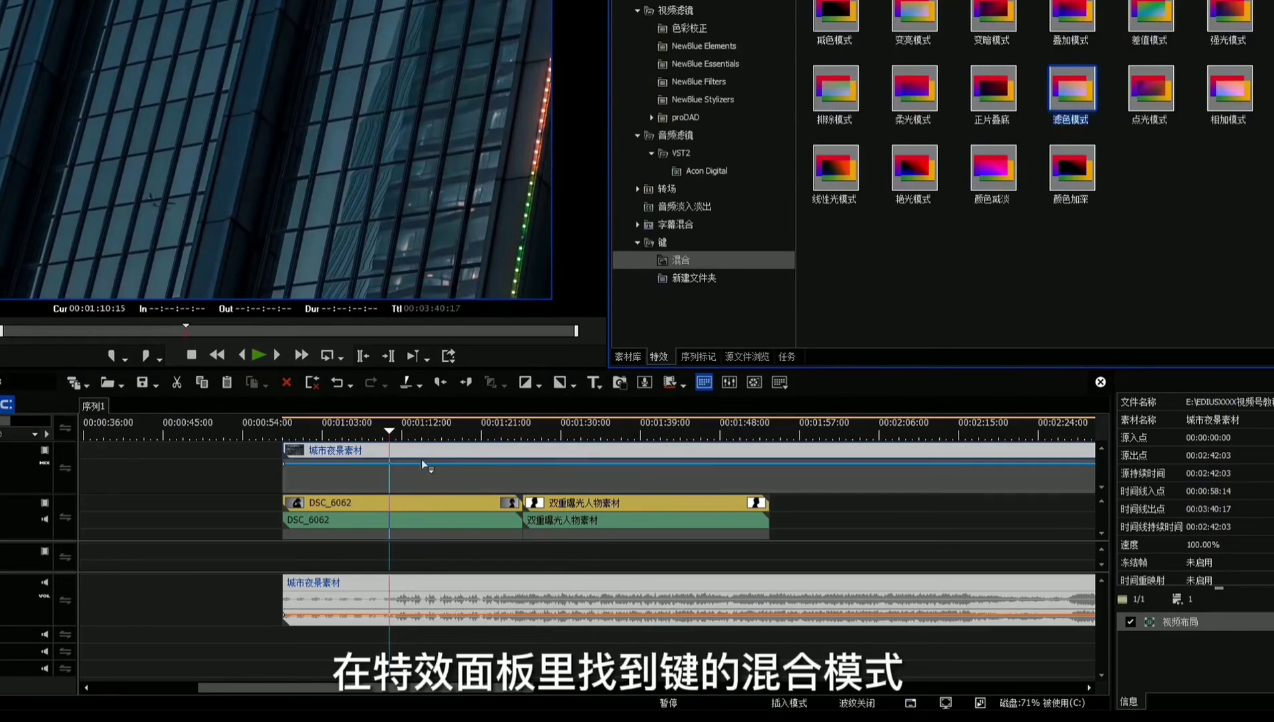
left_click_drag(423, 465, 413, 478)
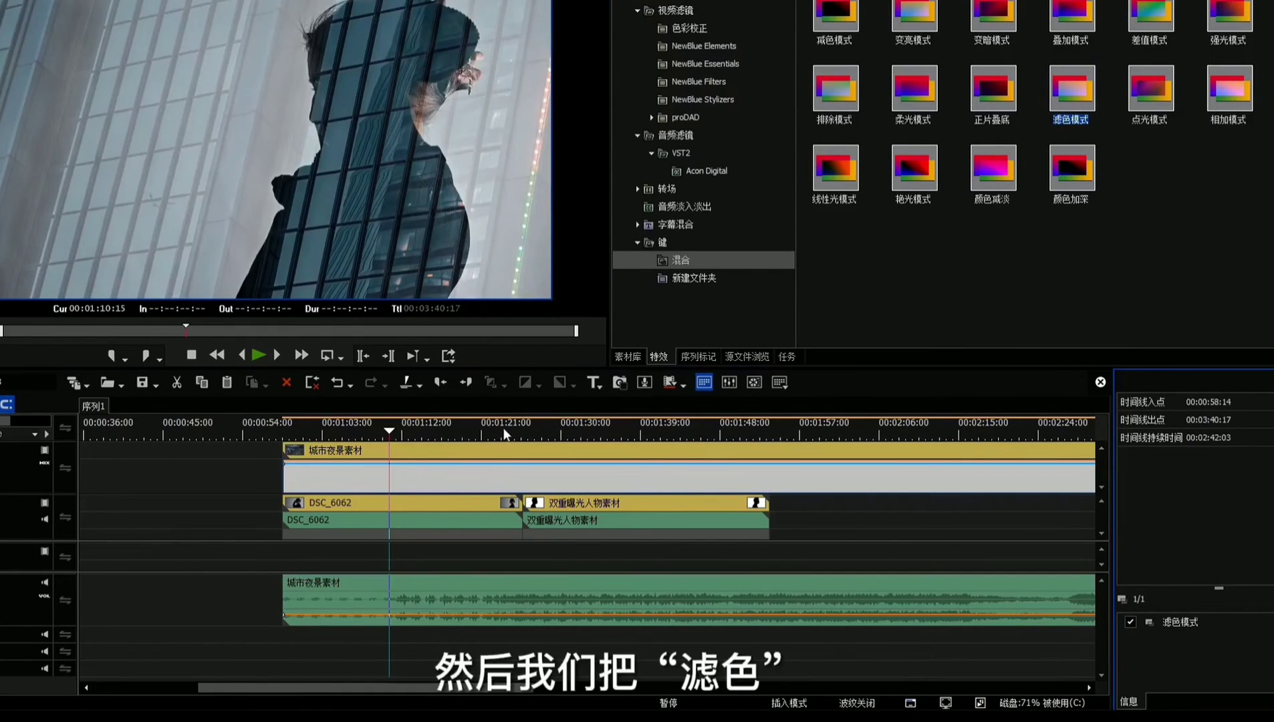
left_click_drag(505, 435, 395, 440)
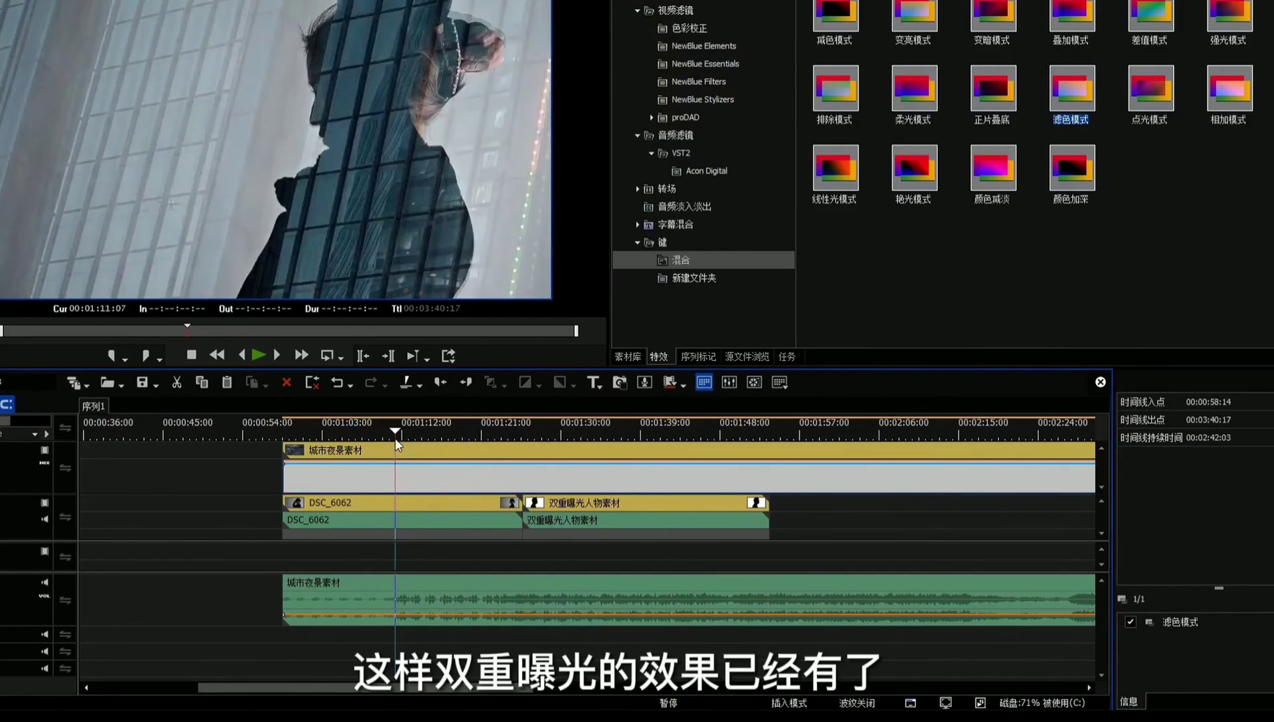
- Apply the 原色校正 filter to the DSC_6062 clip and set its exposure (曝光) to 62
left_click(385, 517)
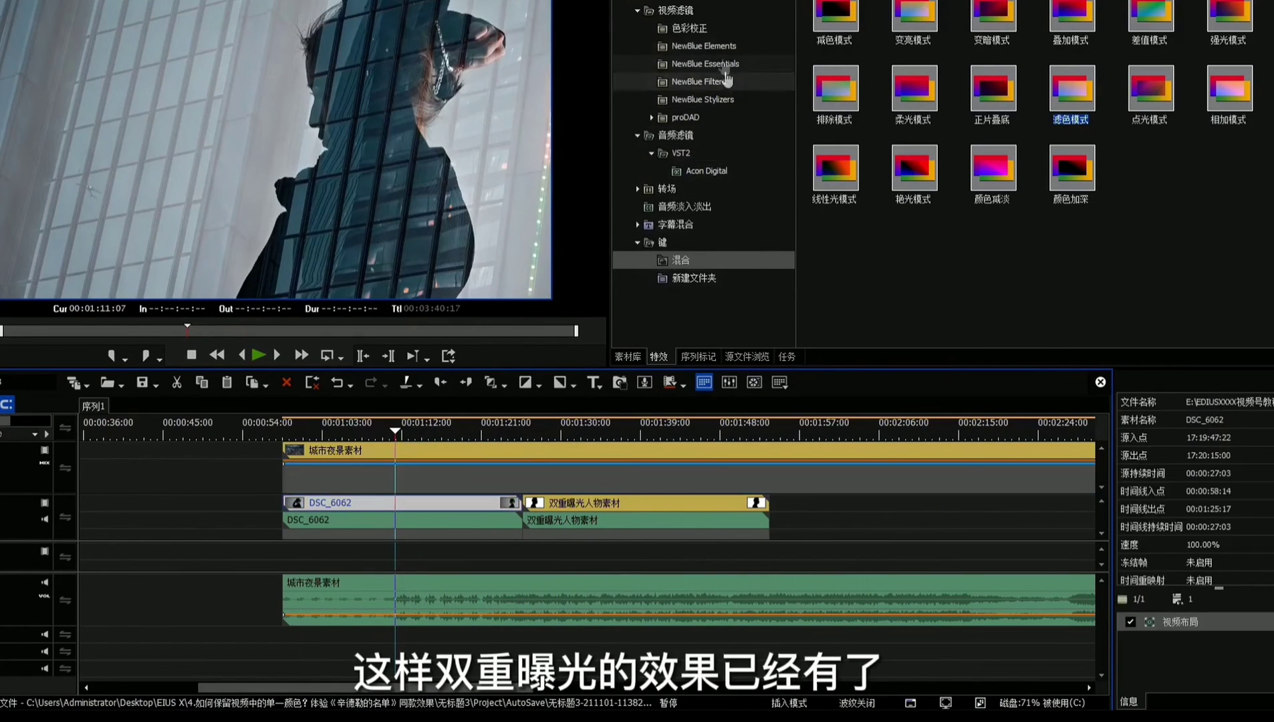
left_click(689, 28)
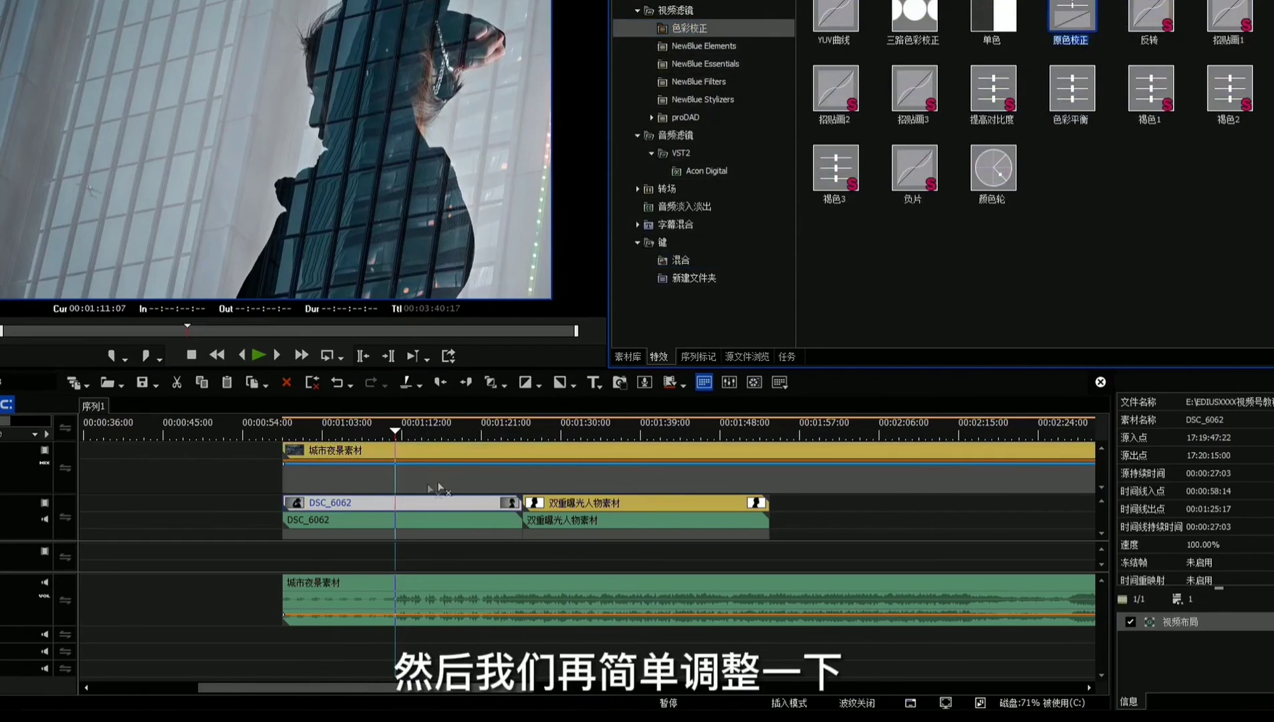
left_click_drag(386, 506, 387, 506)
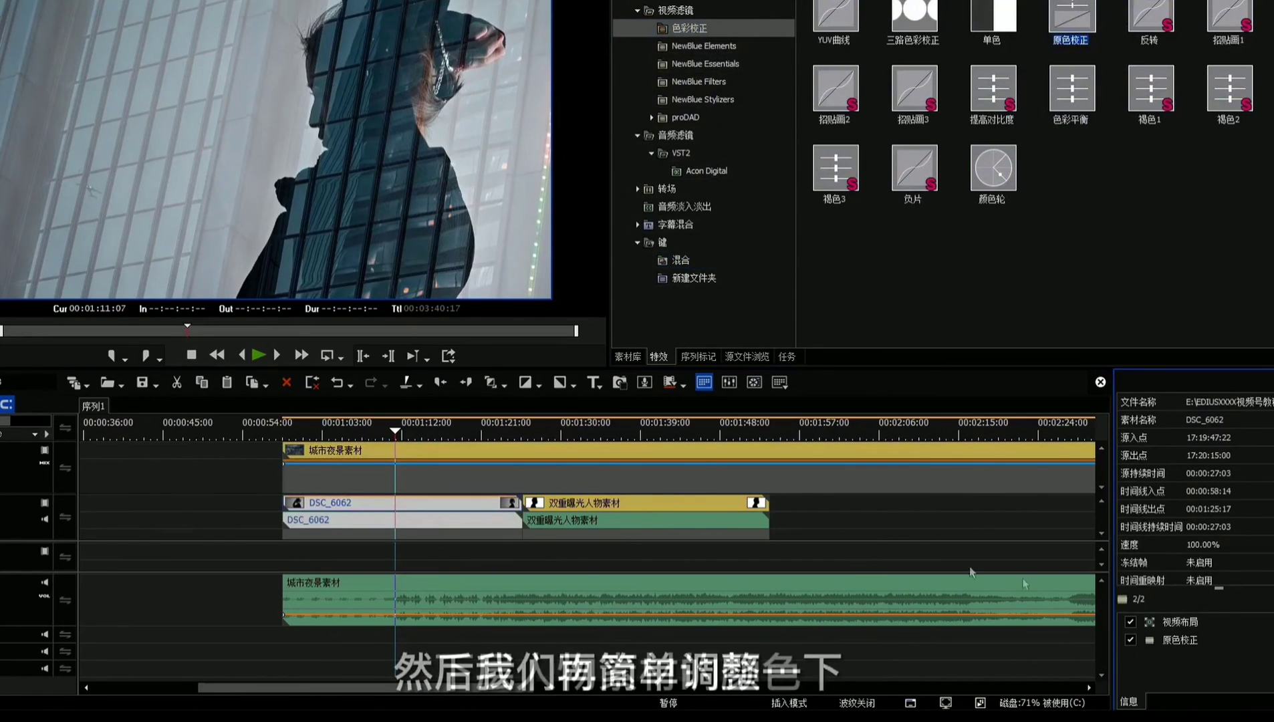
double_click(1180, 641)
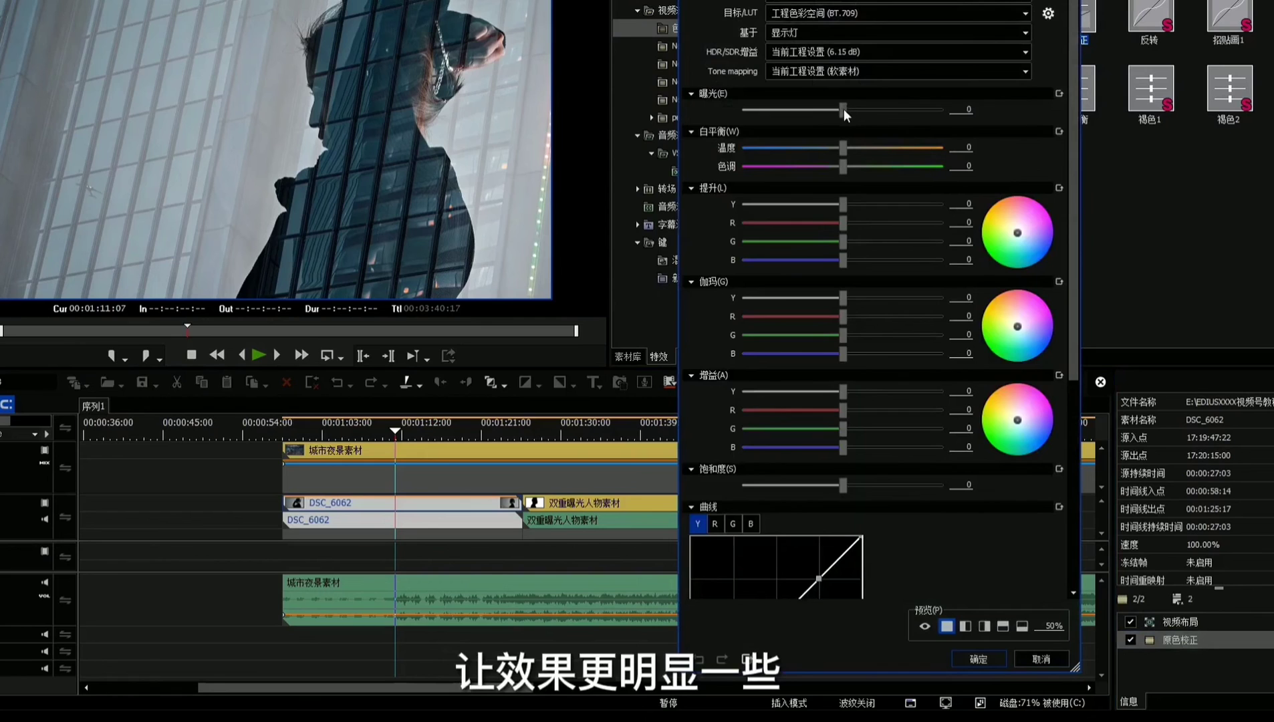
left_click_drag(845, 108, 904, 108)
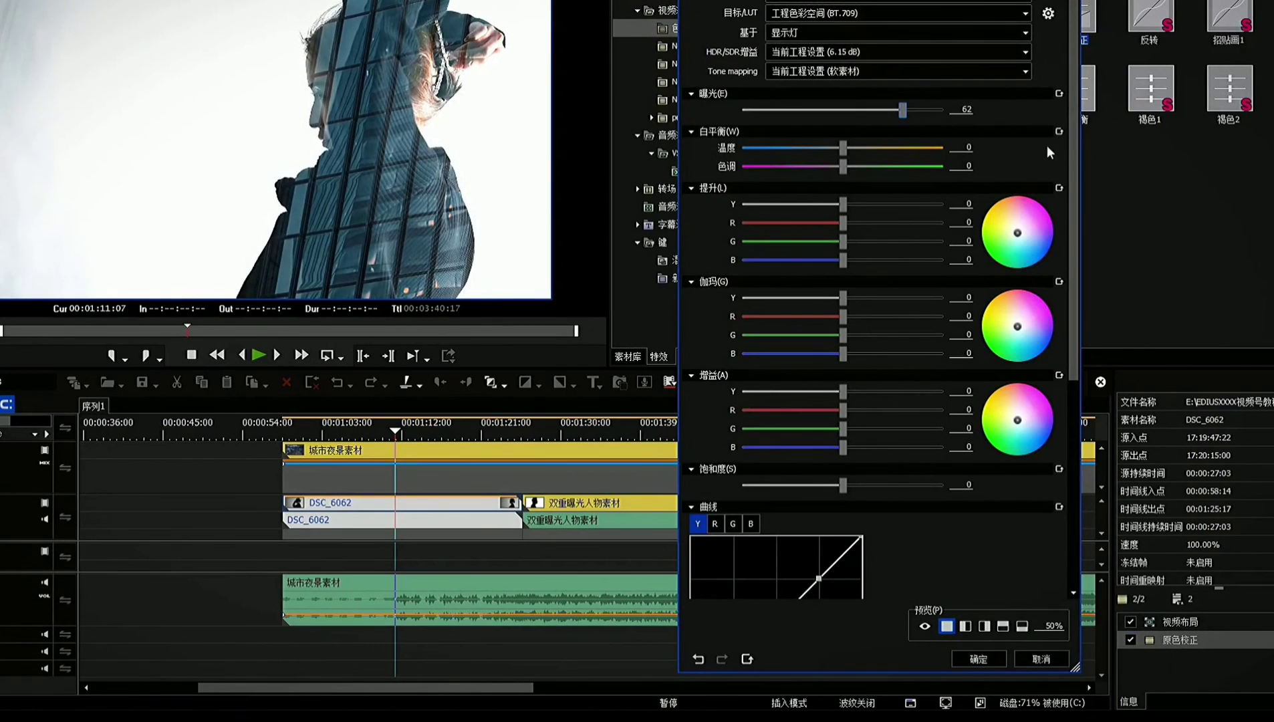
- Adjust the filter's Y curve with the first 亮部 value at 47.9, first 中色调 value at 43.9 and second 暗部 value at 21.8
scroll(936, 335, "down", 5)
left_click_drag(886, 488, 872, 494)
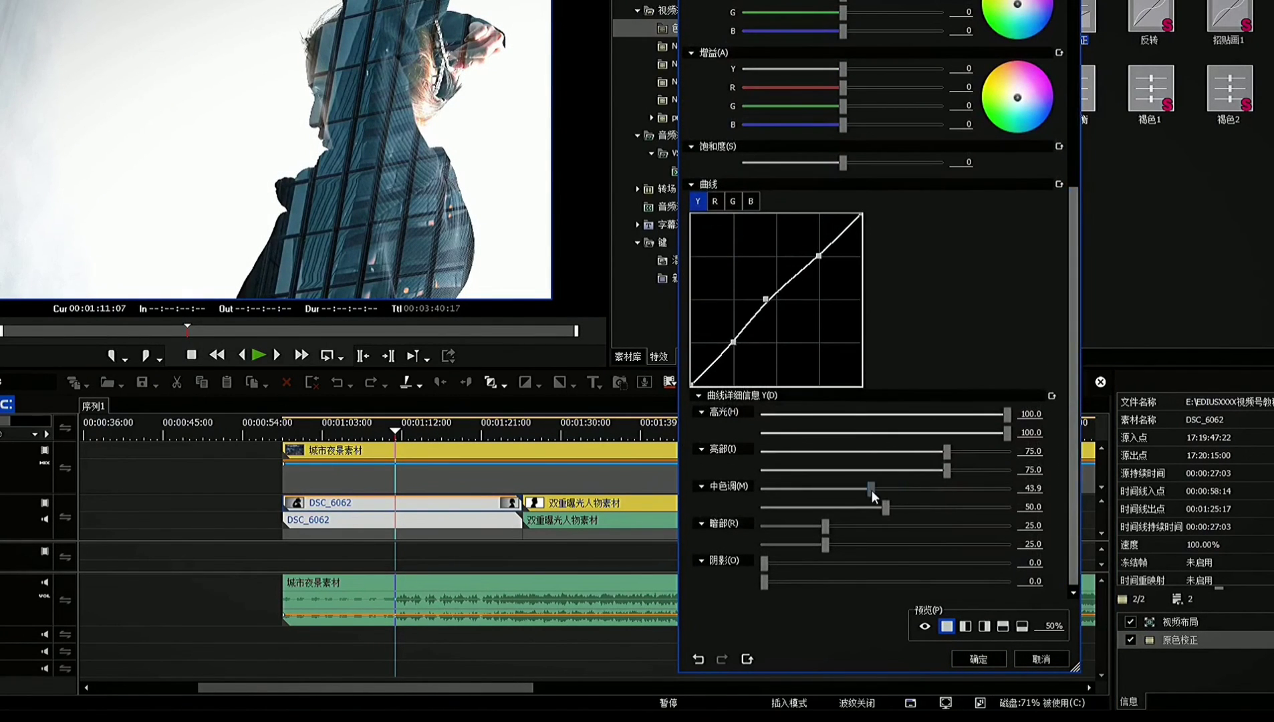
mouse_move(826, 545)
left_mouse_down()
mouse_move(844, 548)
mouse_move(821, 548)
left_mouse_up()
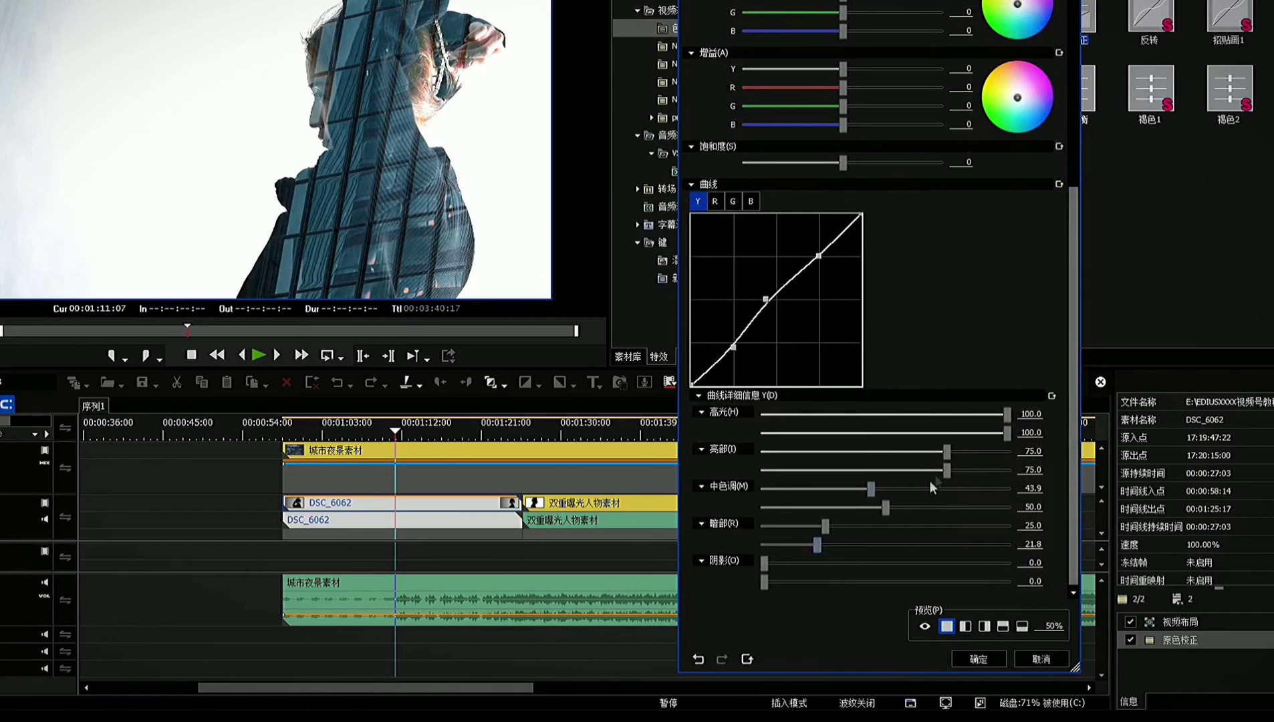
left_click_drag(947, 451, 881, 452)
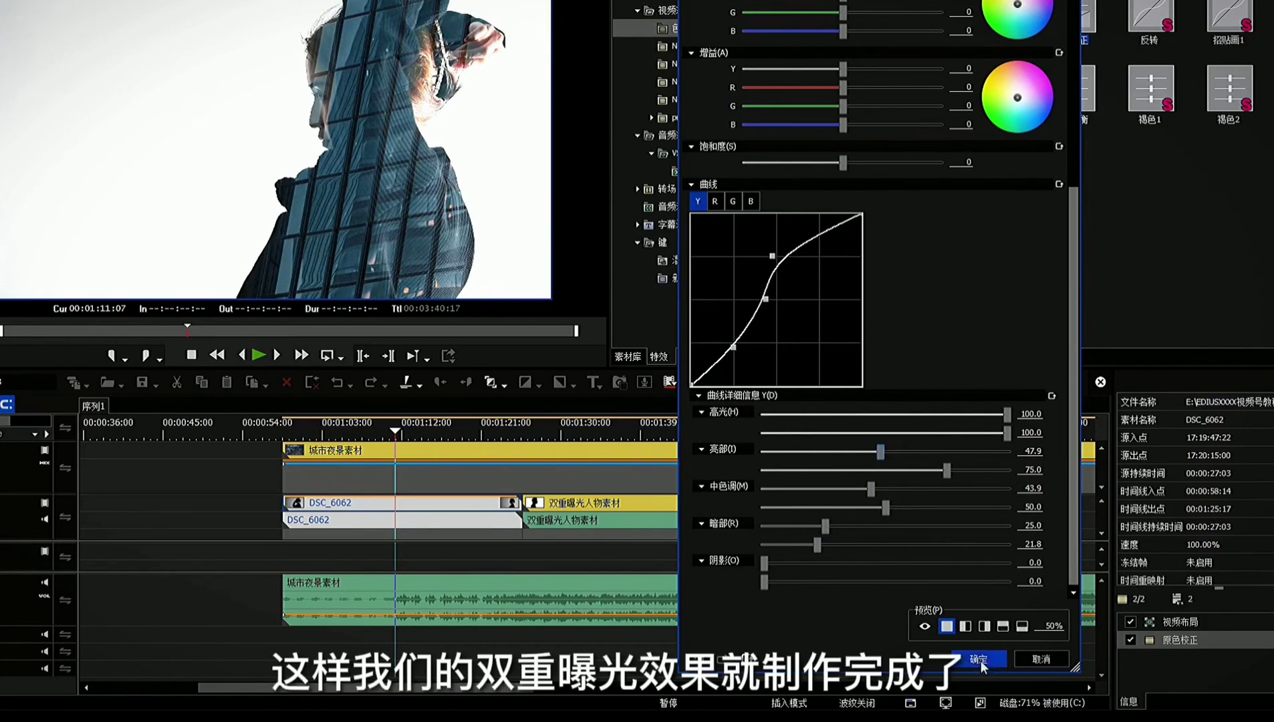
left_click(982, 664)
left_click_drag(298, 432, 657, 490)
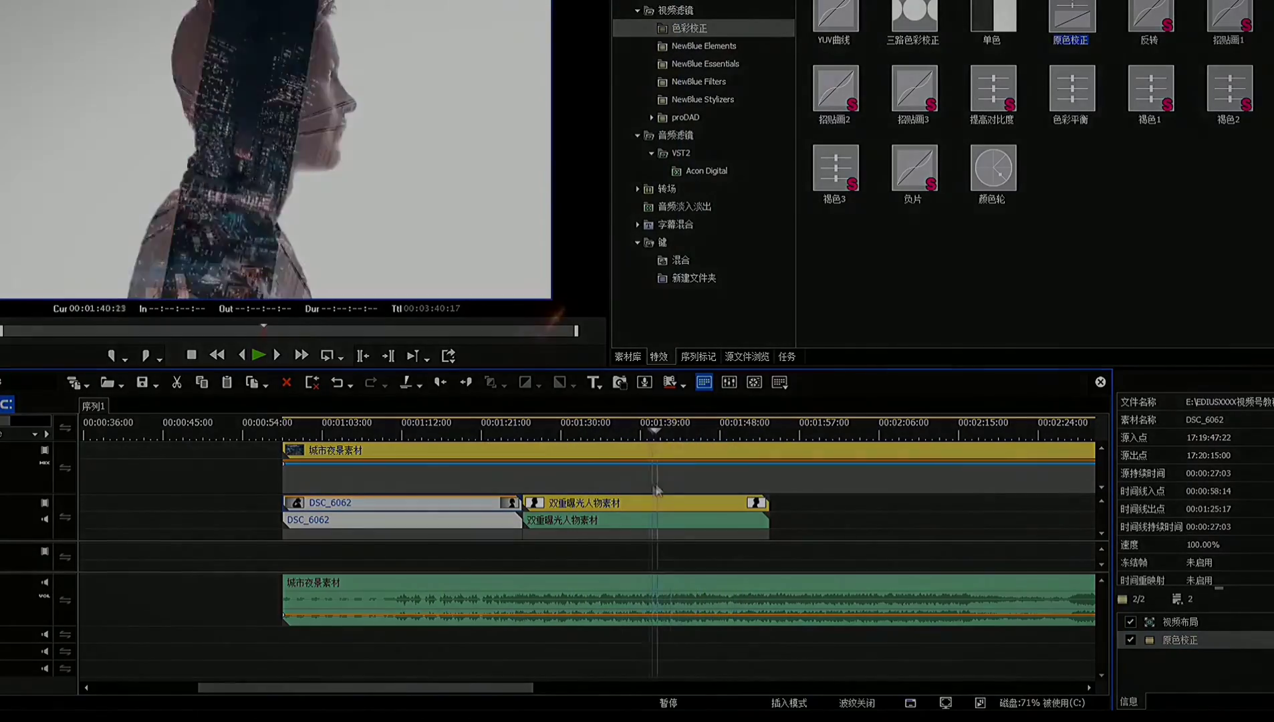